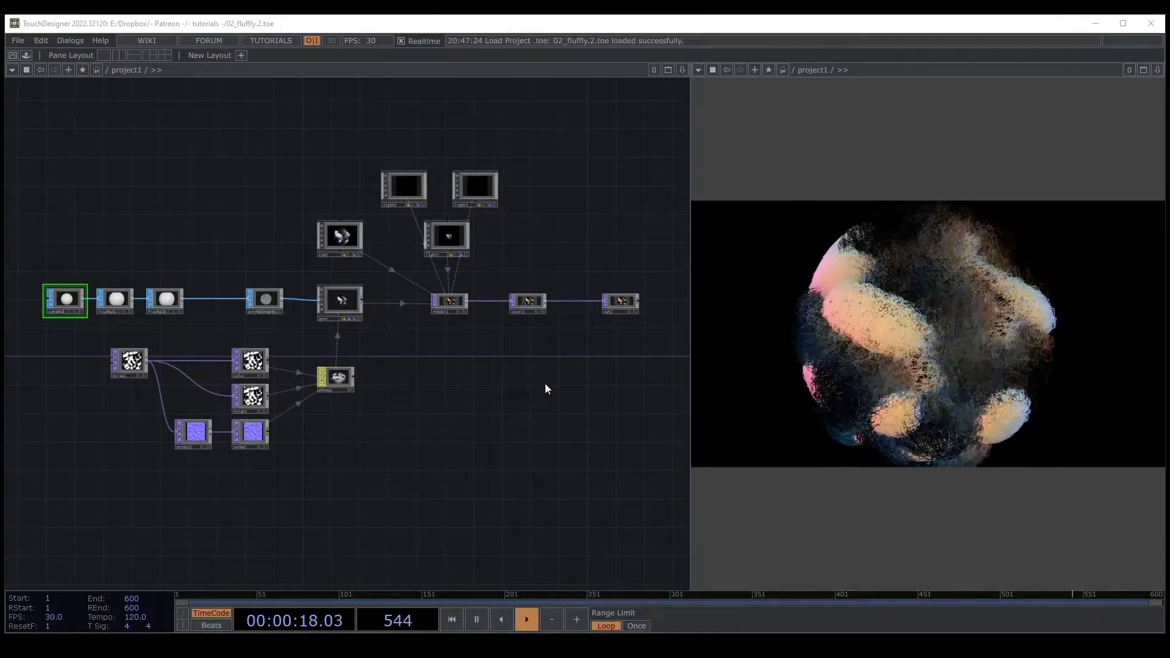
# Delete all existing operators from the project network
pyautogui.moveTo(545, 389); pyautogui.dragTo(547, 396)
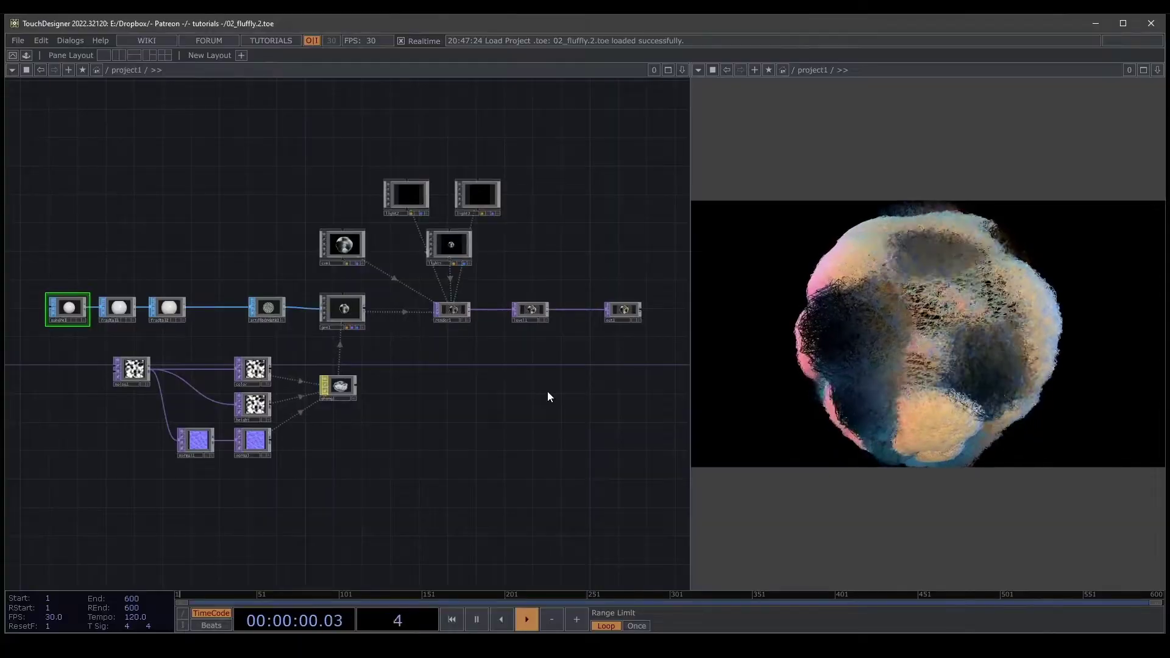
pyautogui.moveTo(56, 154); pyautogui.dragTo(640, 457)
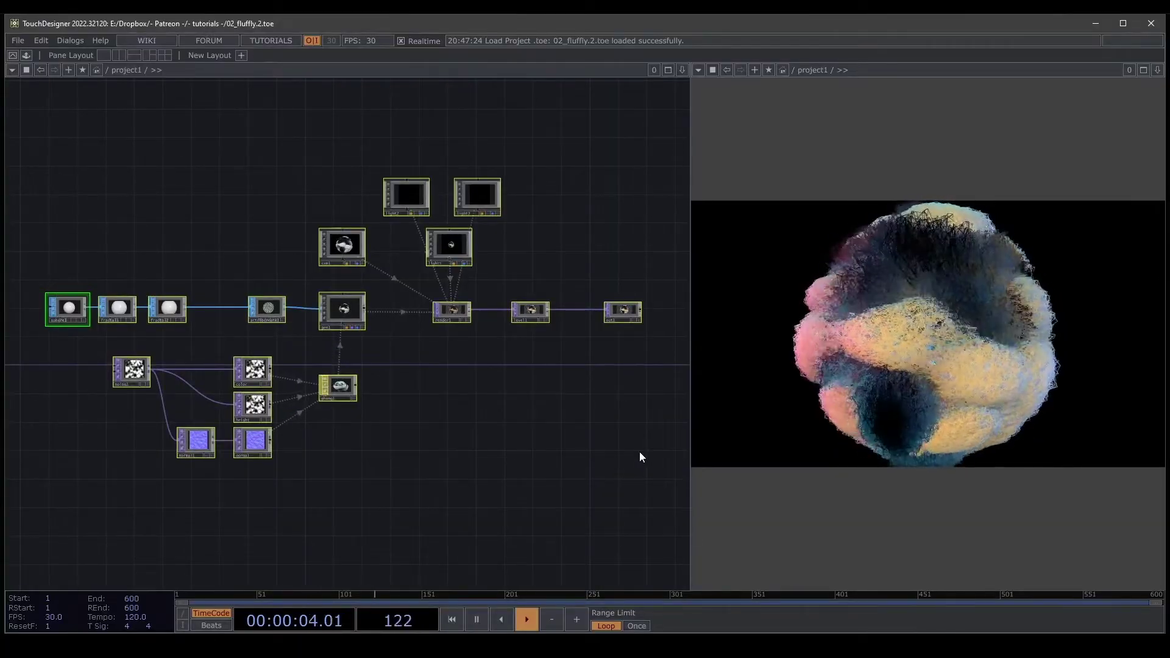
pyautogui.press('Delete')
# Add a Sphere SOP to the empty network
pyautogui.press('Tab')
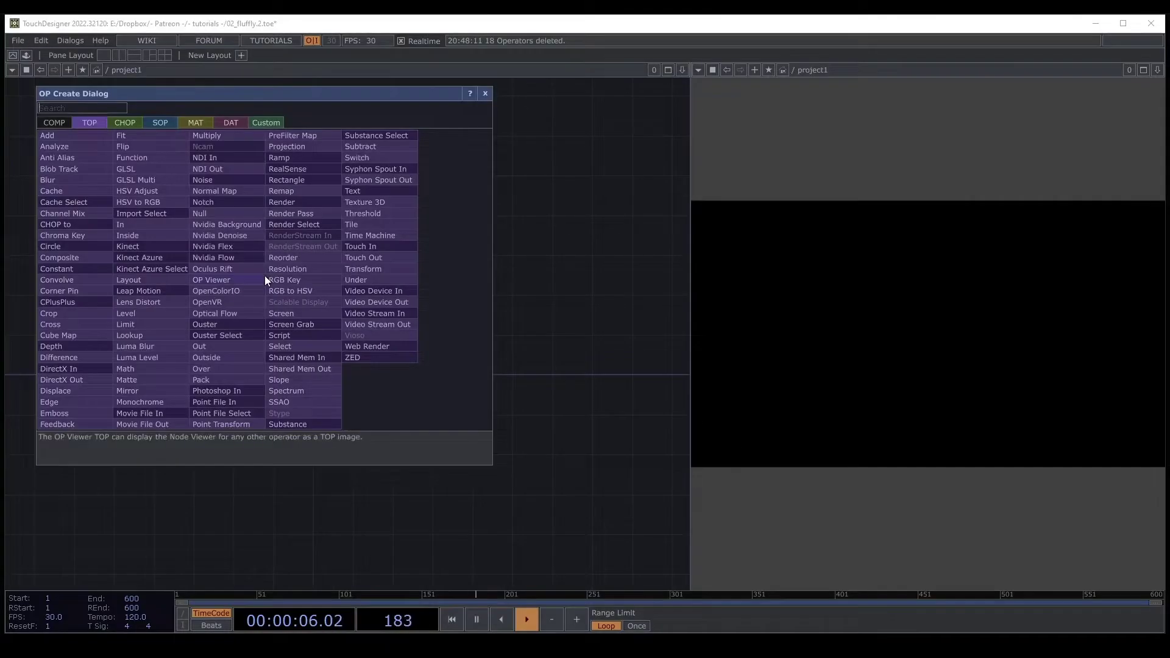
pyautogui.click(154, 120)
pyautogui.write('sp')
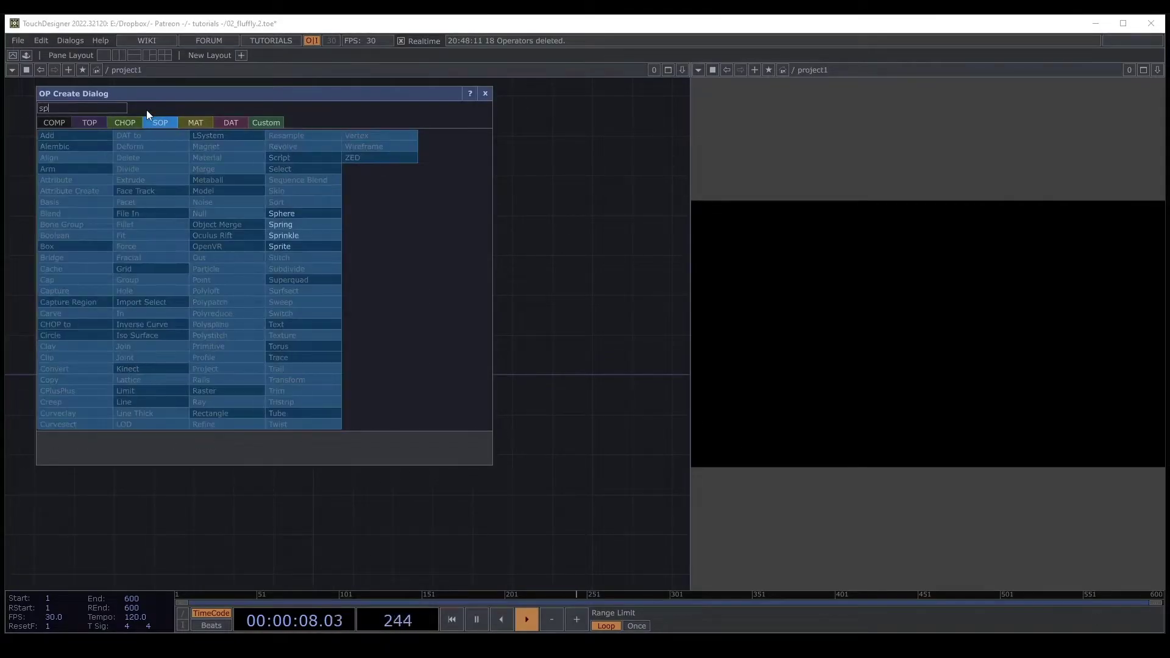
pyautogui.write('he')
pyautogui.click(283, 212)
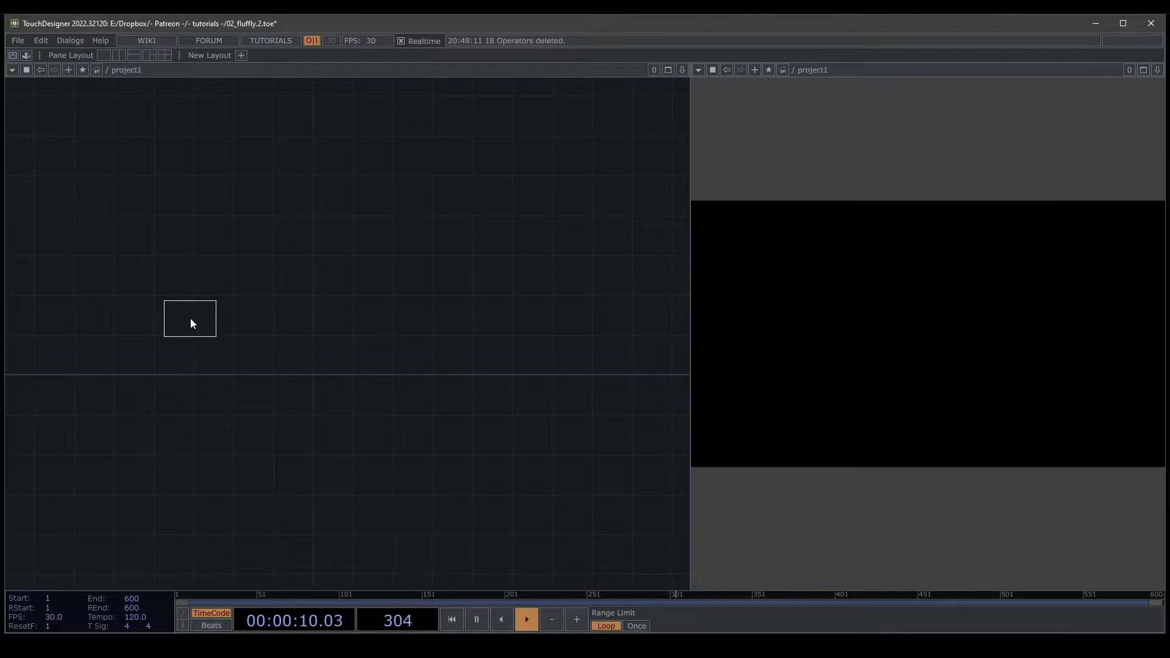
pyautogui.click(191, 323)
pyautogui.scroll(2, 203, 301)
pyautogui.moveTo(281, 310); pyautogui.dragTo(239, 348)
pyautogui.press('Tab')
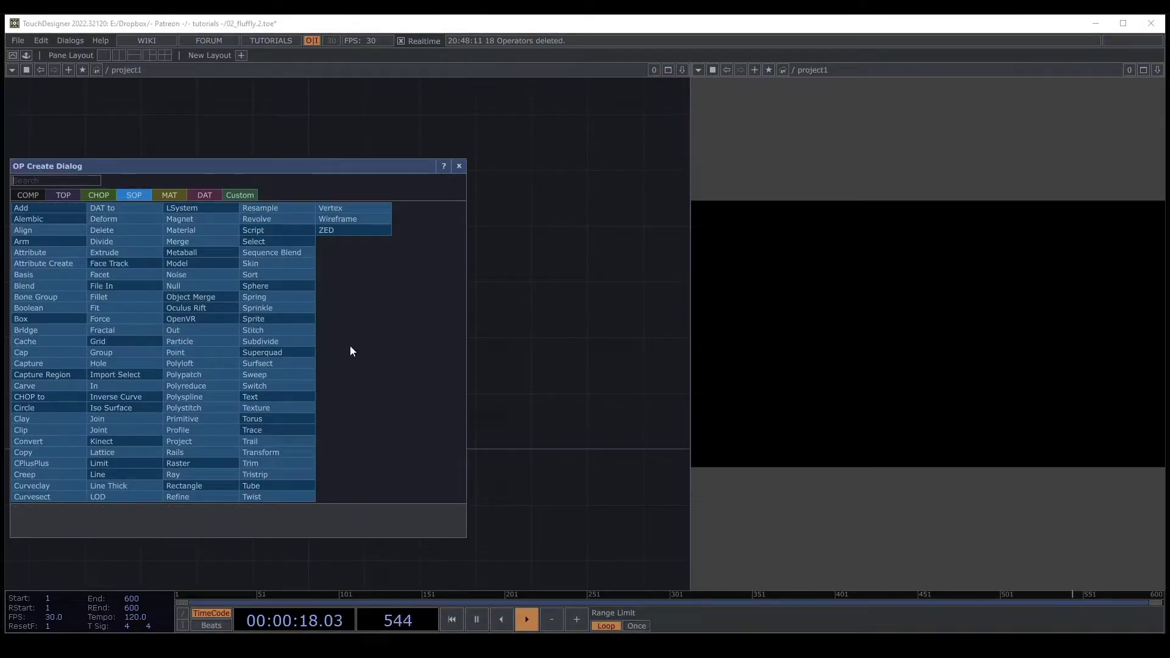
pyautogui.click(595, 322)
pyautogui.moveTo(324, 350); pyautogui.dragTo(294, 359)
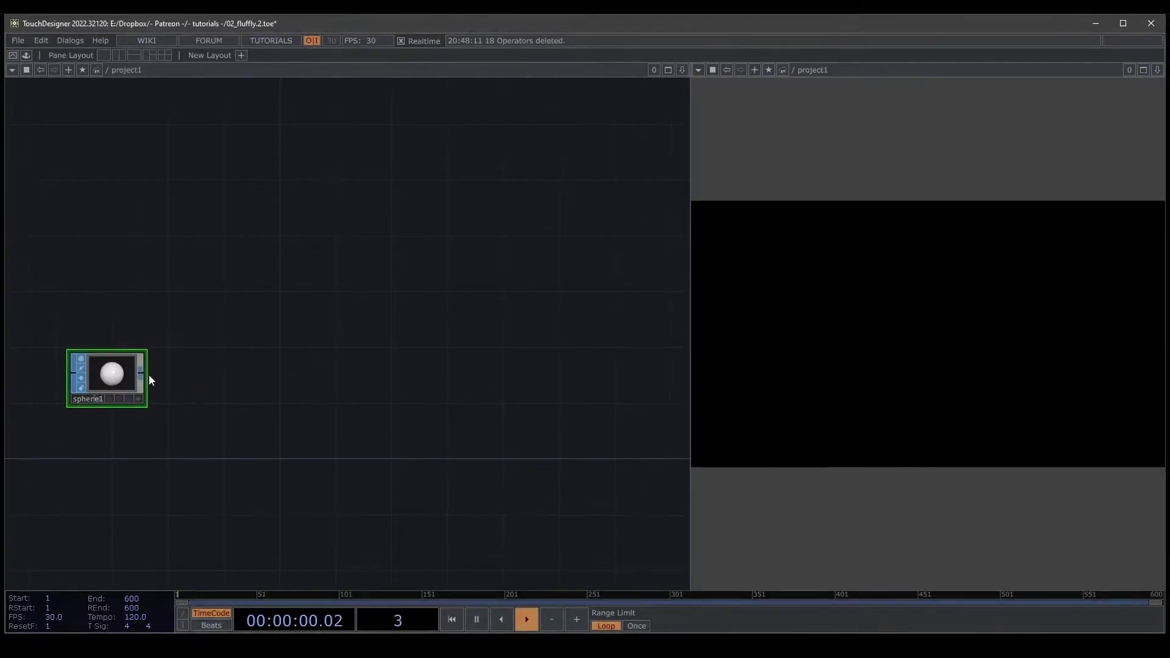
pyautogui.moveTo(217, 369); pyautogui.dragTo(187, 366)
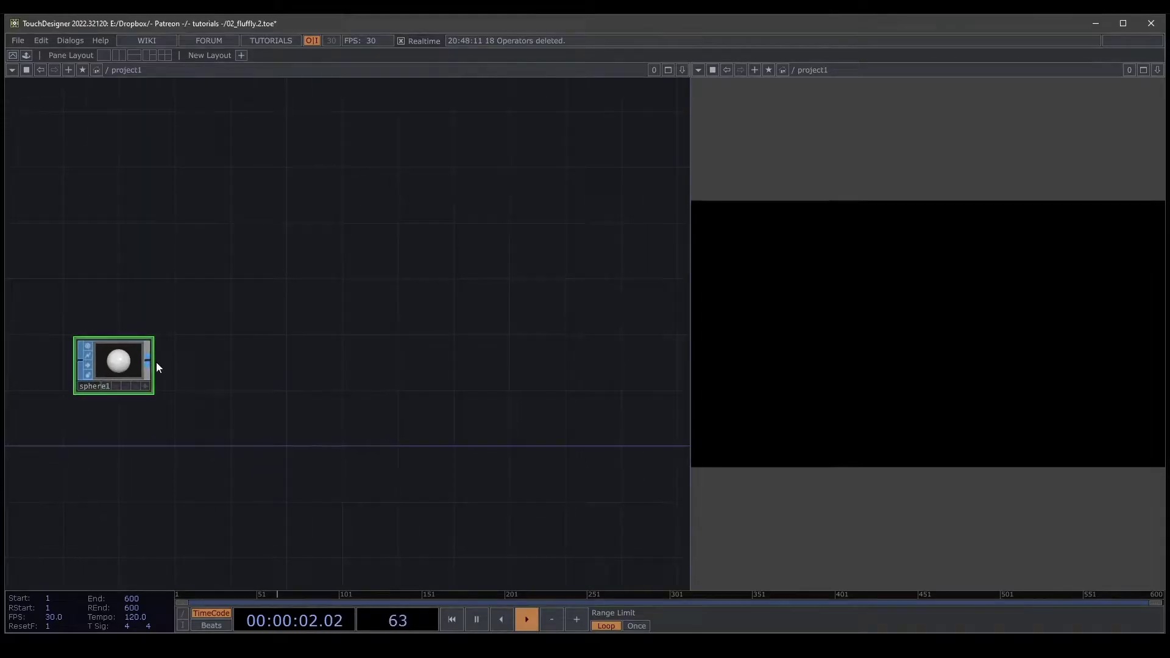
# Add a Geometry COMP connected to the output of the Sphere SOP
pyautogui.click(153, 360)
pyautogui.click(339, 372)
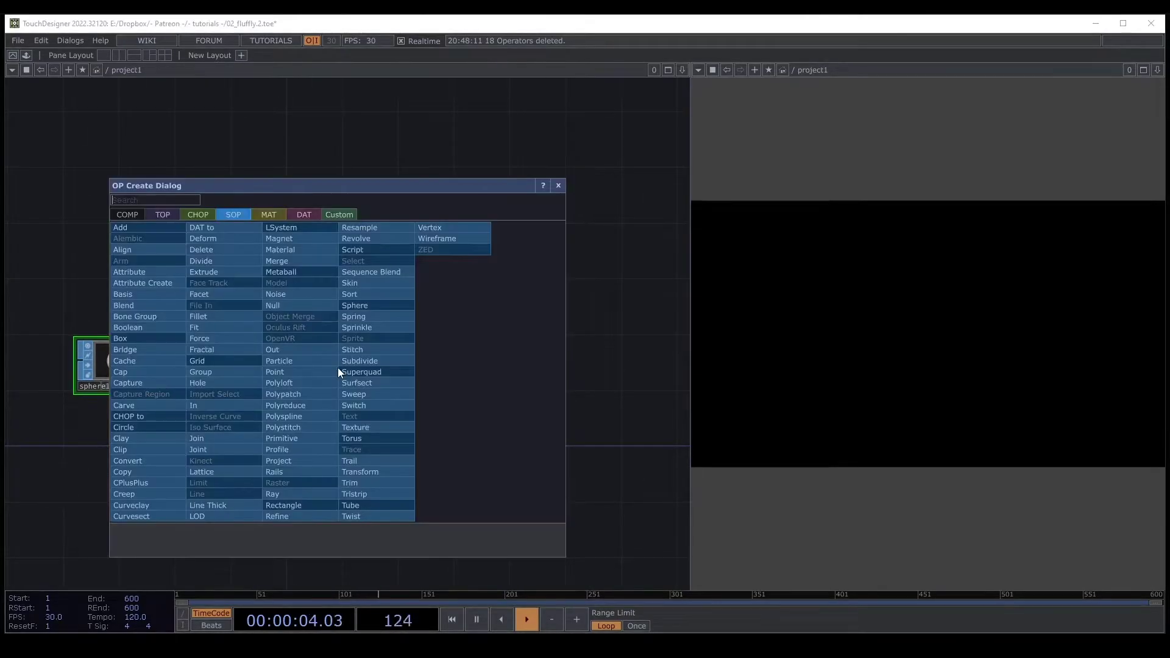
pyautogui.write('ge')
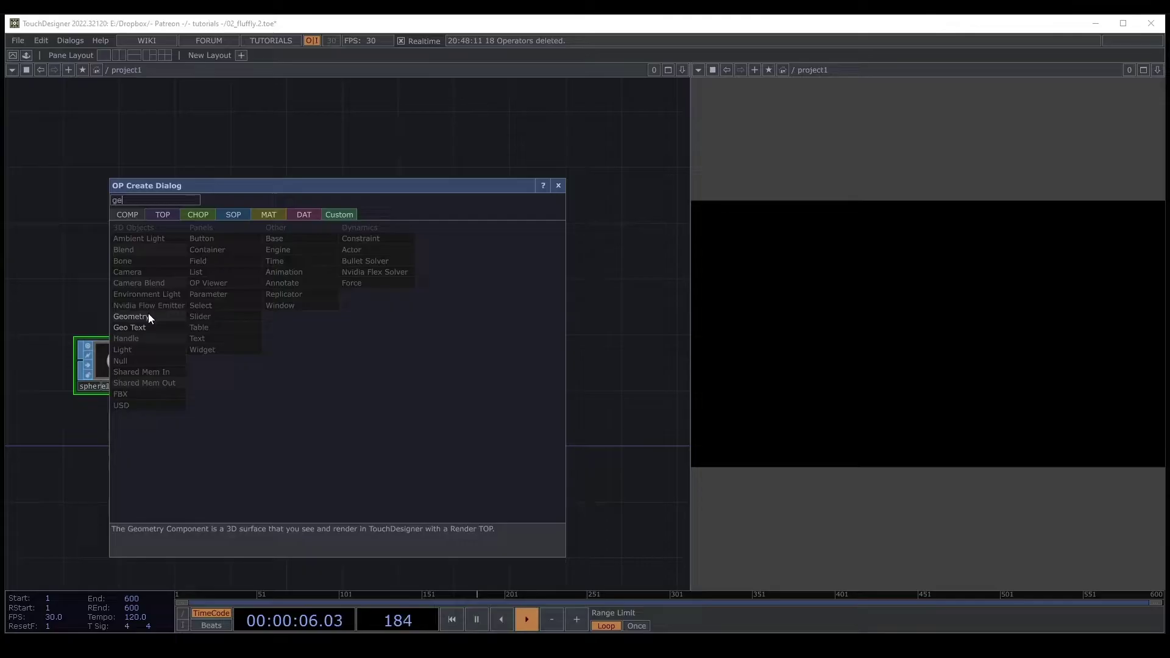
pyautogui.click(148, 315)
pyautogui.click(360, 353)
# Add a Camera COMP above the geometry and a Light COMP beside the camera
pyautogui.press('Tab')
pyautogui.write('c')
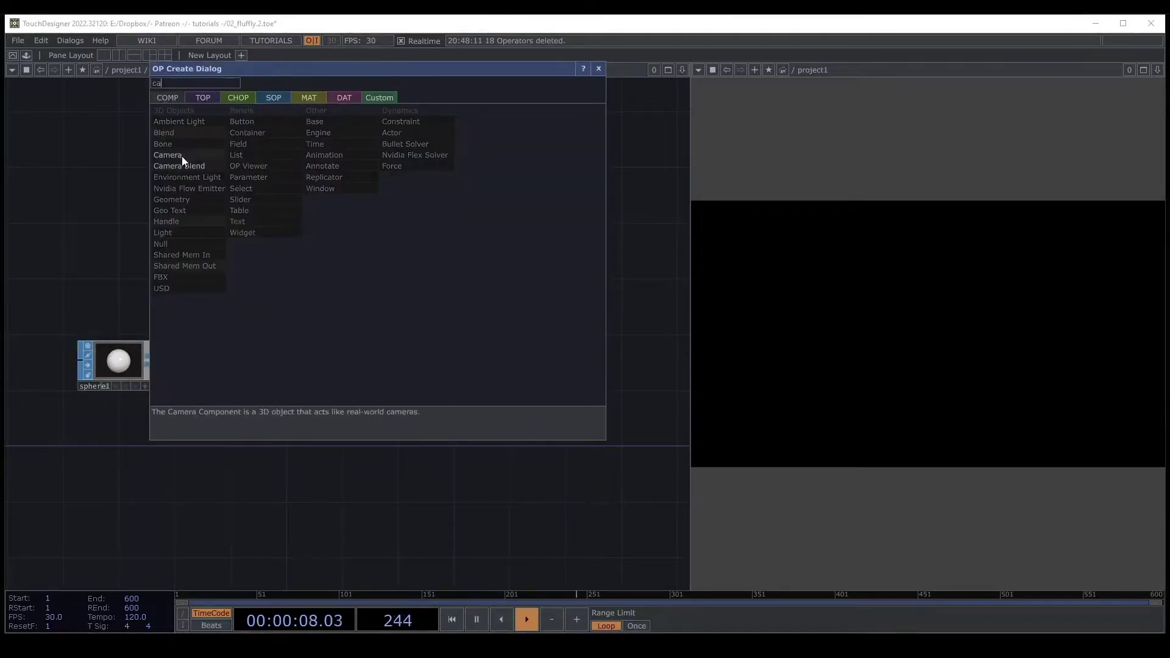
pyautogui.click(177, 155)
pyautogui.click(360, 242)
pyautogui.press('Tab')
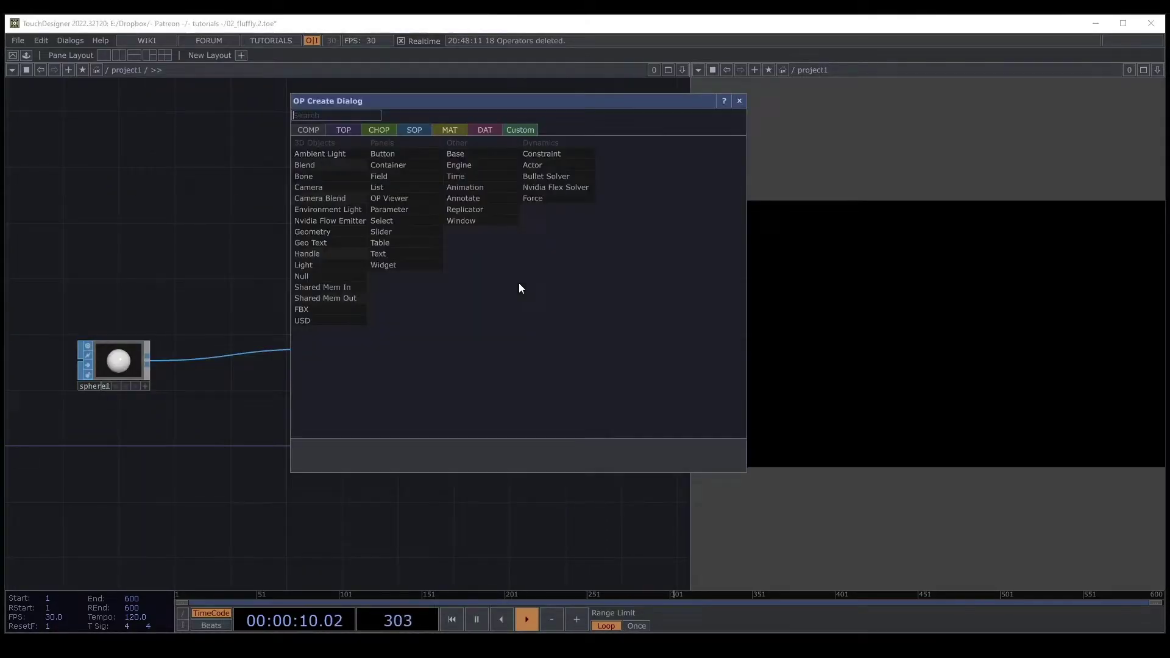
pyautogui.click(313, 262)
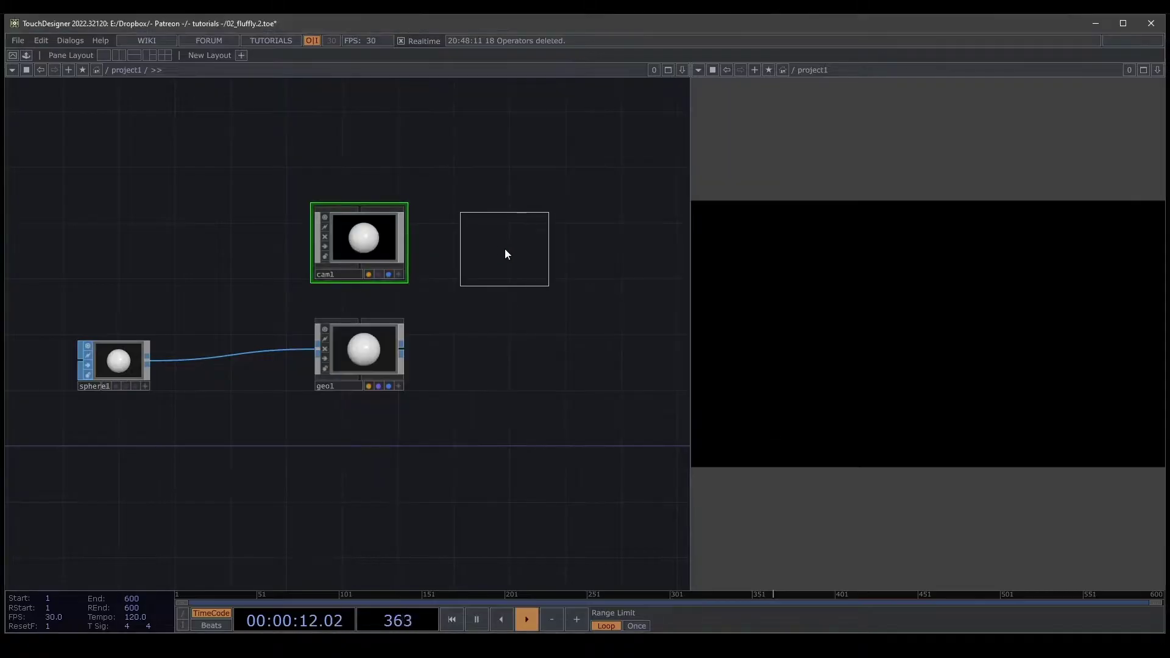
pyautogui.click(505, 254)
# Add a Render TOP beside the geometry, beneath the light
pyautogui.press('Tab')
pyautogui.write('re')
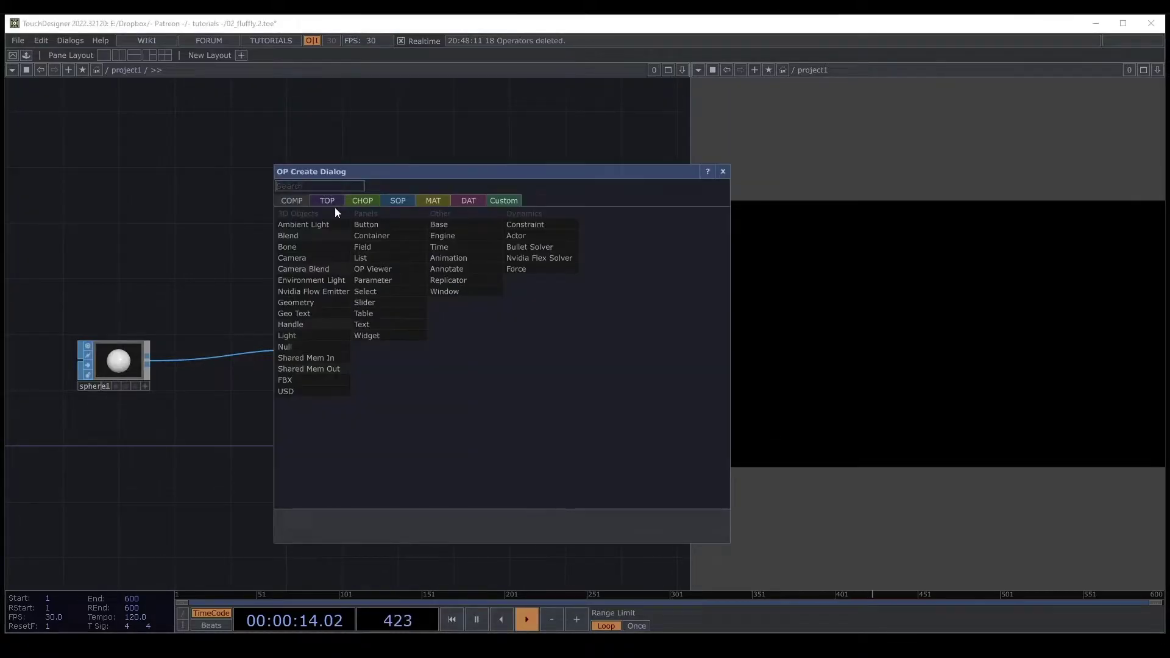
pyautogui.click(330, 202)
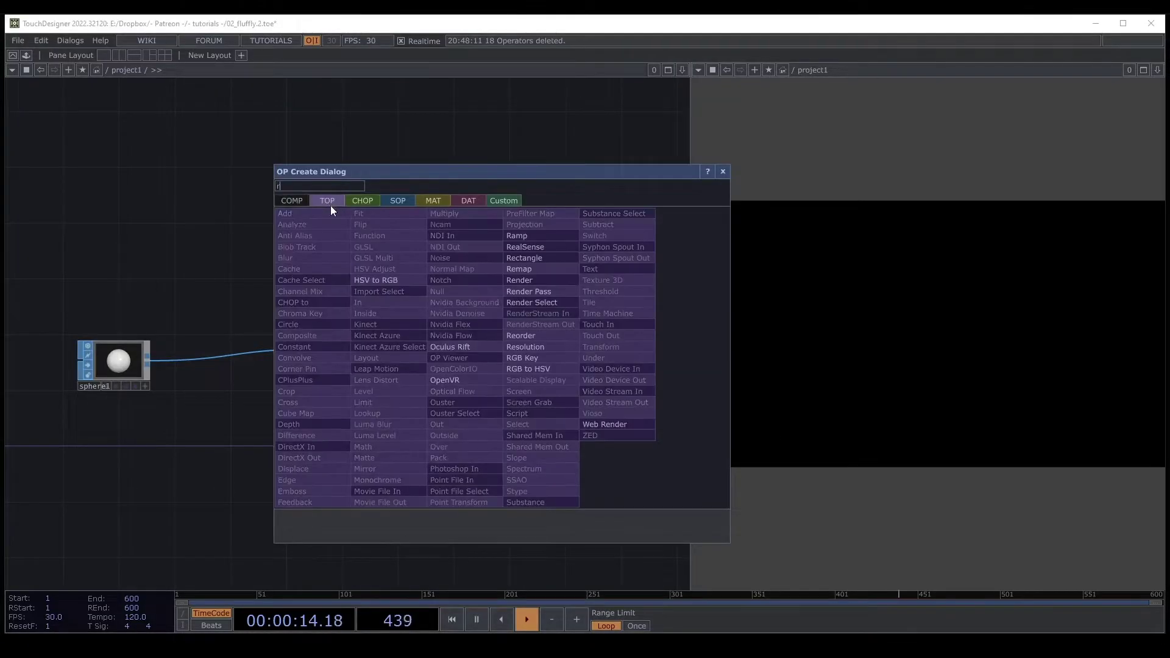
pyautogui.click(535, 280)
pyautogui.click(505, 346)
# Append a Null TOP to the Render TOP, rename it out1, and align it with the render operator
pyautogui.moveTo(506, 346); pyautogui.dragTo(220, 365, button='middle')
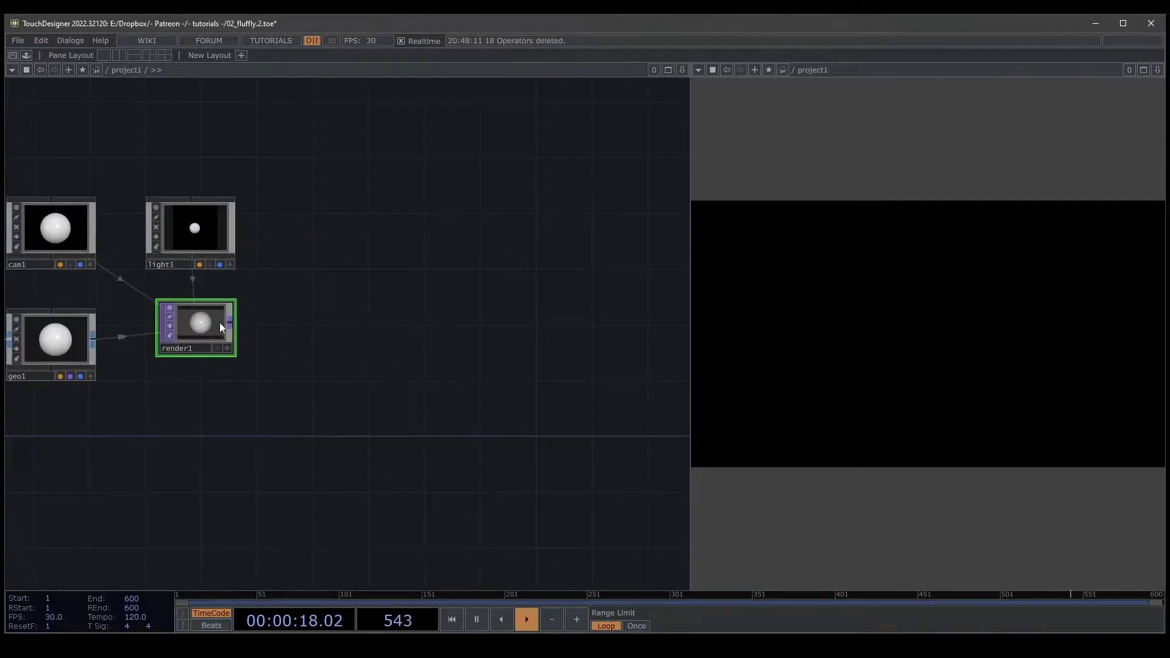
pyautogui.click(230, 337)
pyautogui.click(481, 337)
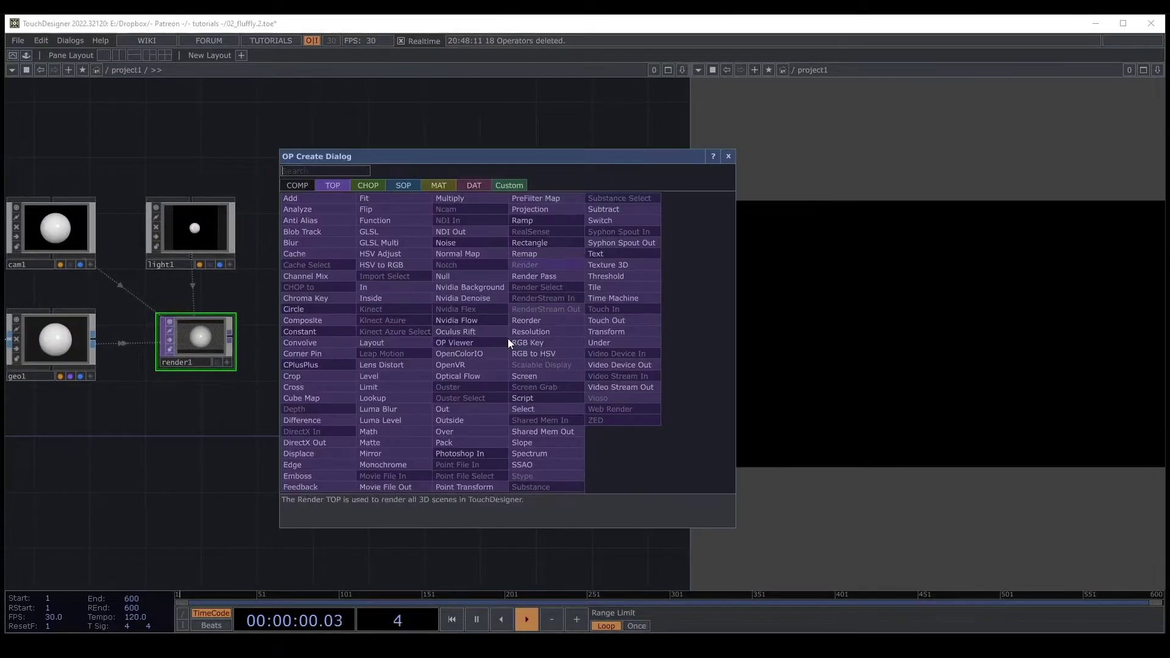
pyautogui.click(466, 277)
pyautogui.click(577, 334)
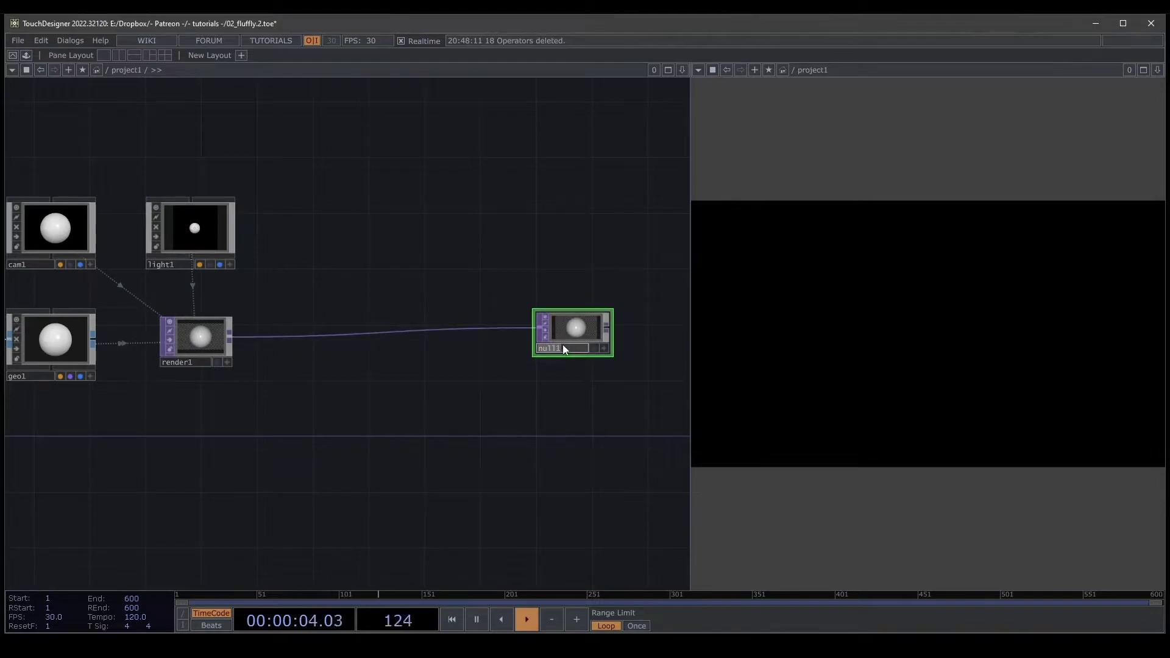
pyautogui.write('out1')
pyautogui.press('Return')
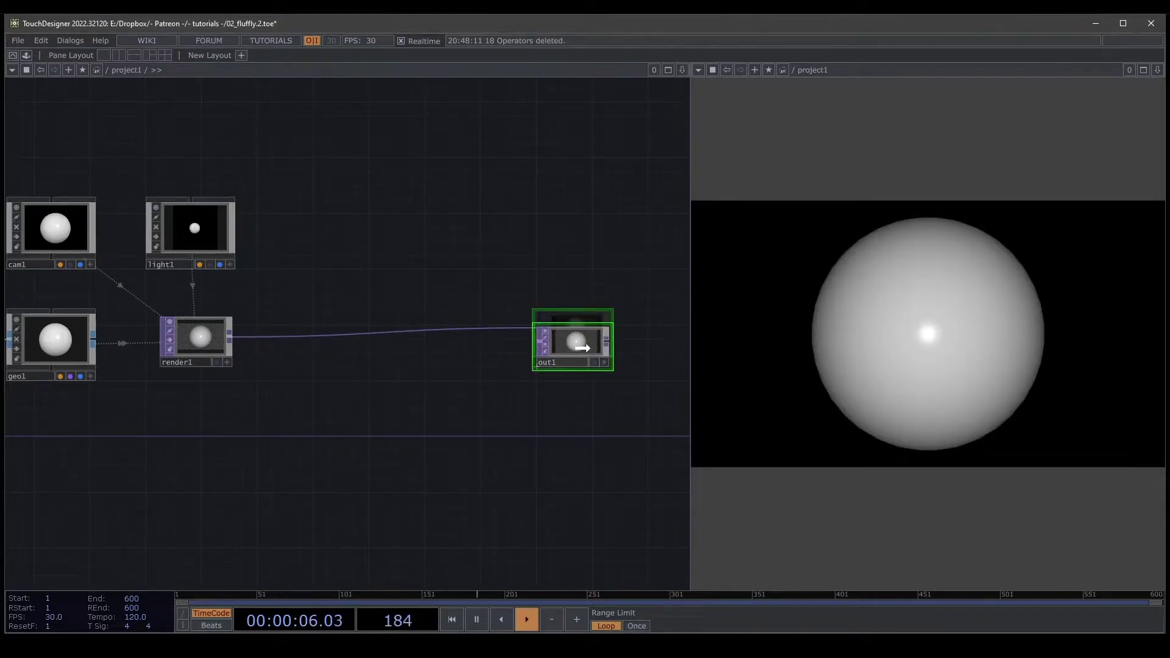
pyautogui.moveTo(590, 342); pyautogui.dragTo(591, 356)
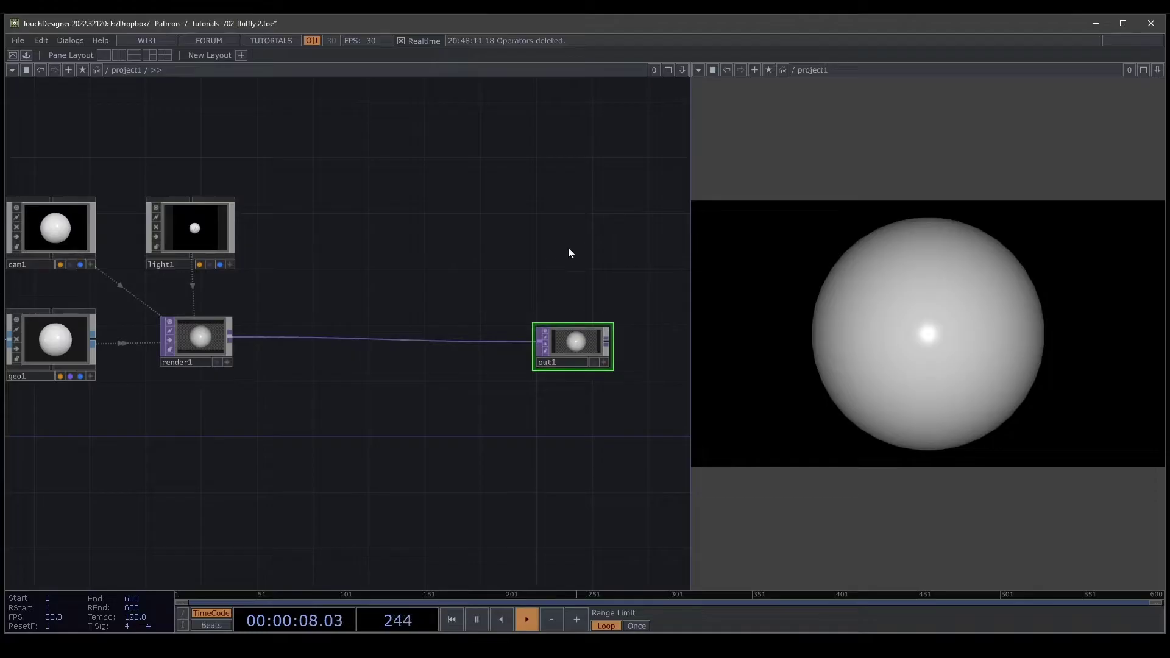
# Move the Sphere SOP farther from the geometry and level with it to leave room between them
pyautogui.press('h')
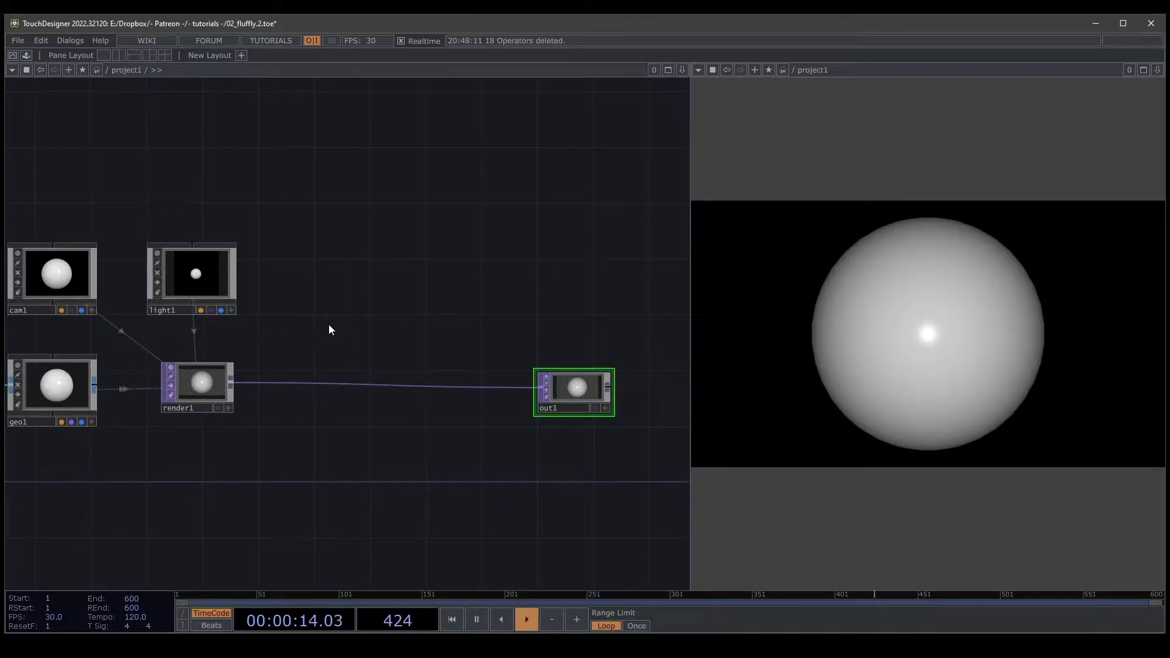
pyautogui.moveTo(412, 283); pyautogui.dragTo(425, 235)
pyautogui.moveTo(607, 330); pyautogui.dragTo(635, 331)
pyautogui.scroll(-5, 409, 308)
pyautogui.moveTo(361, 391); pyautogui.dragTo(439, 393)
pyautogui.scroll(5, 329, 329)
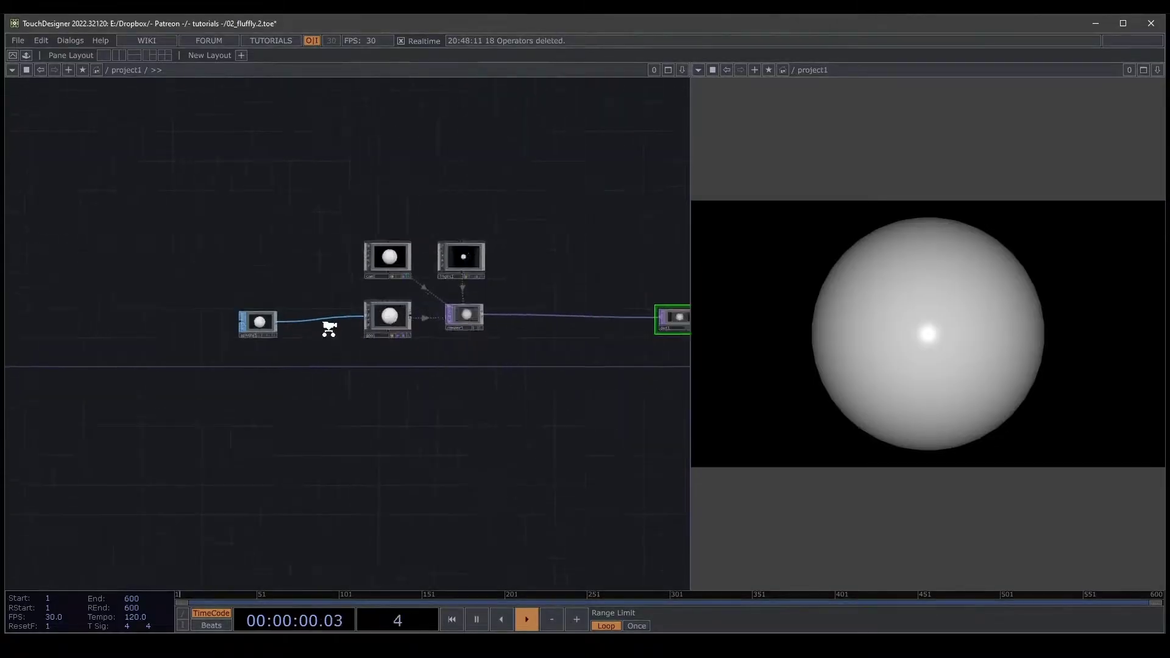
pyautogui.moveTo(318, 392); pyautogui.dragTo(429, 423)
pyautogui.moveTo(286, 354); pyautogui.dragTo(91, 340)
pyautogui.scroll(-6, 298, 400)
pyautogui.scroll(6, 299, 401)
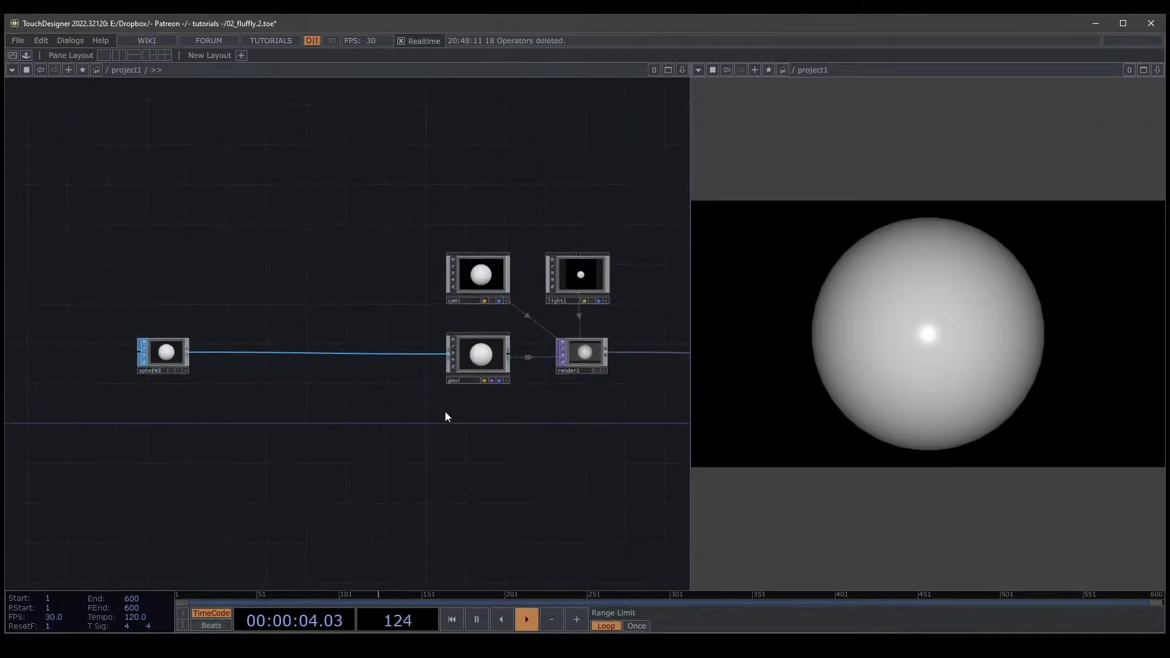
# Add a Phong MAT below the geometry operator
pyautogui.press('Tab')
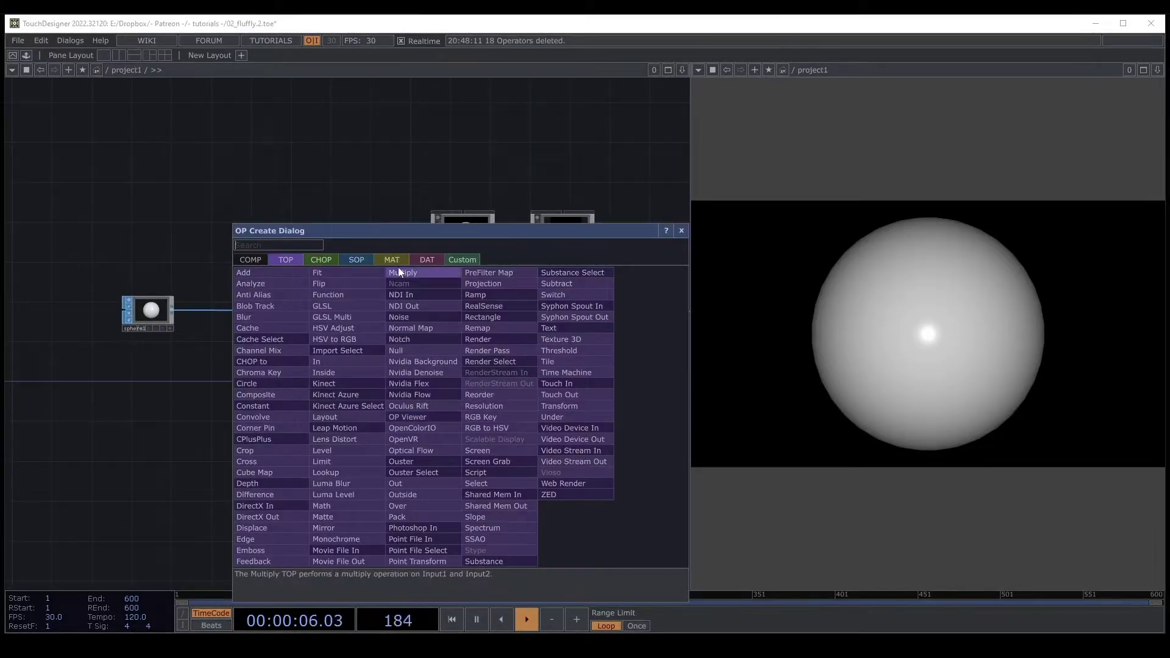
pyautogui.click(393, 261)
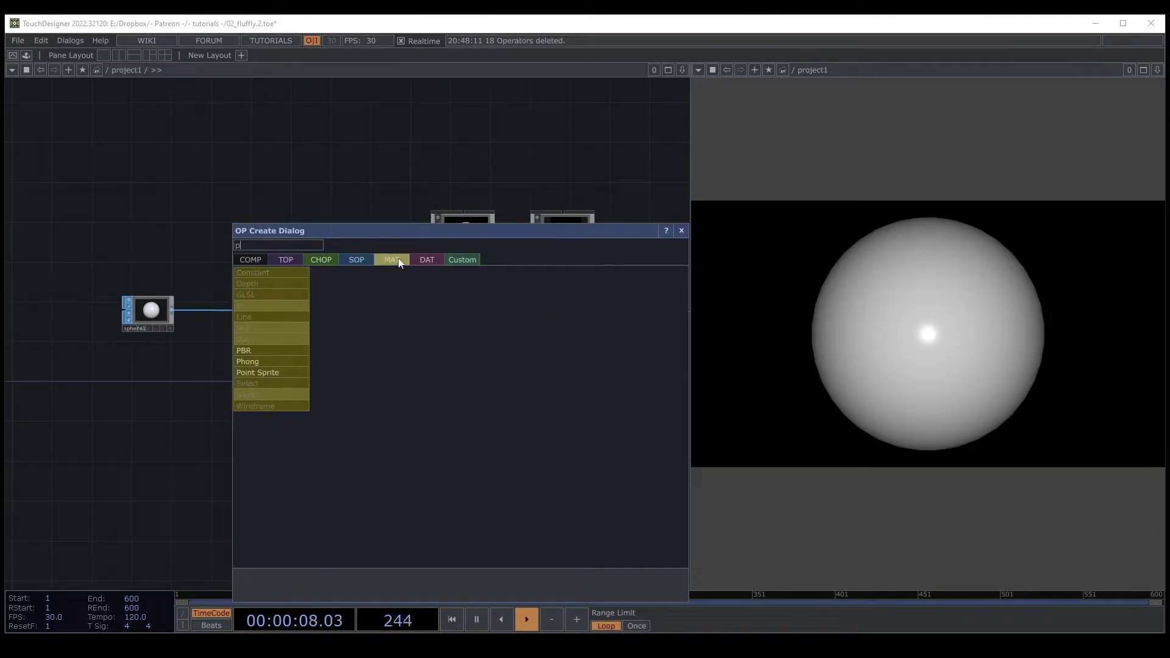
pyautogui.click(271, 363)
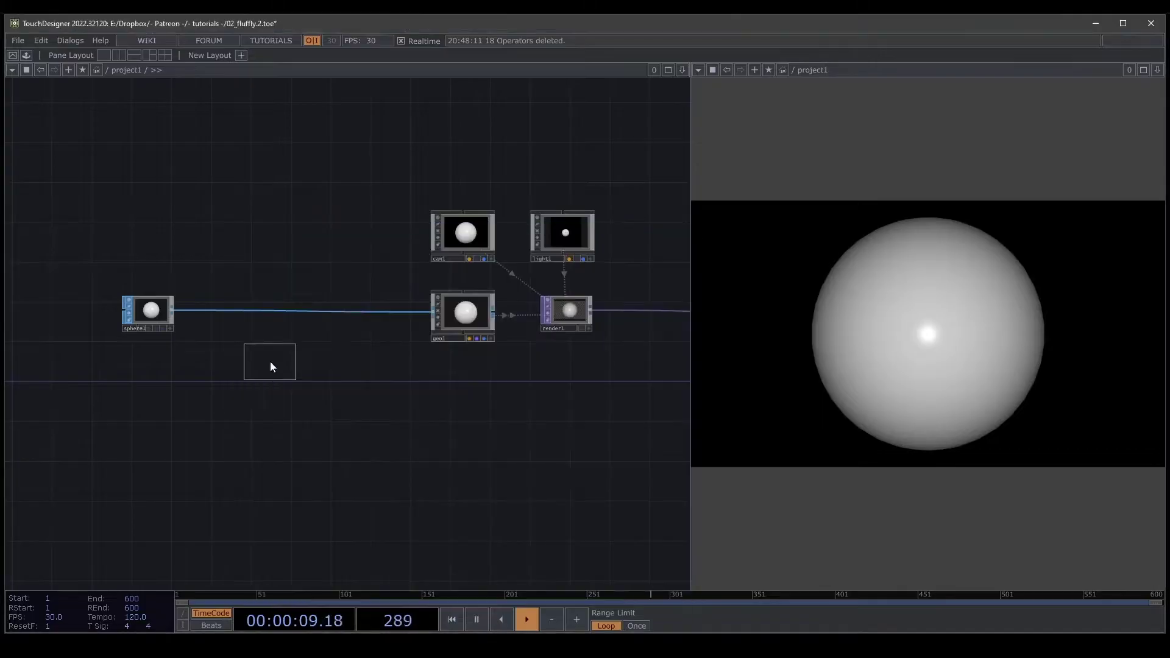
pyautogui.click(462, 411)
pyautogui.scroll(2, 472, 389)
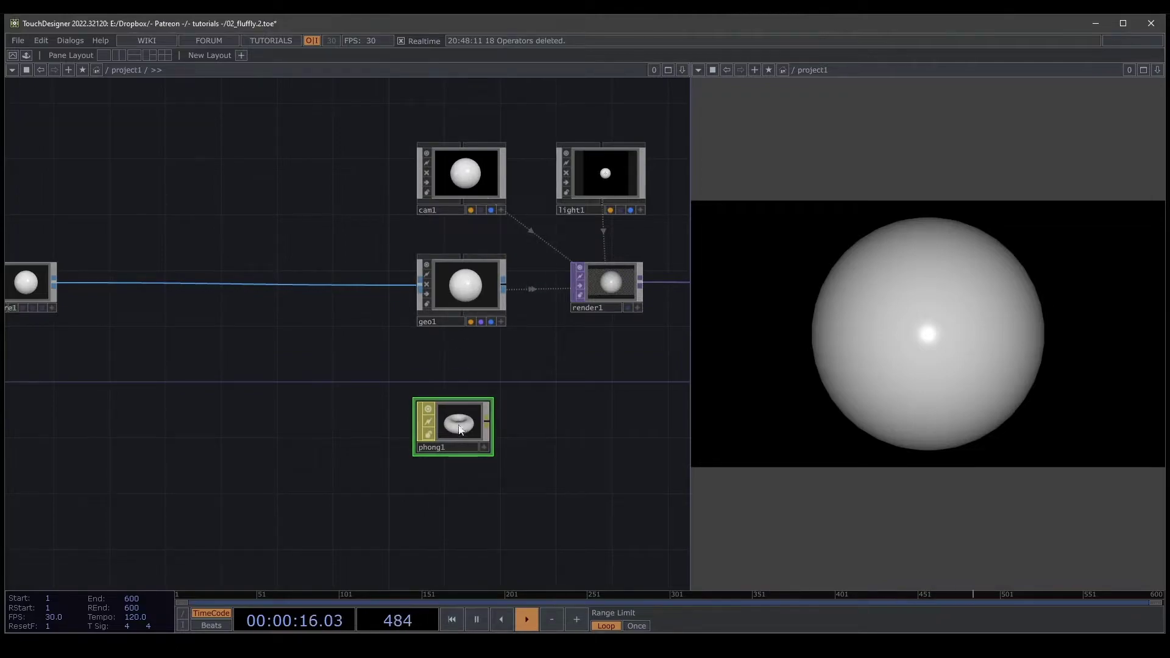
# Assign the Phong material to geo1 as its Material parameter
pyautogui.moveTo(457, 432); pyautogui.dragTo(452, 285)
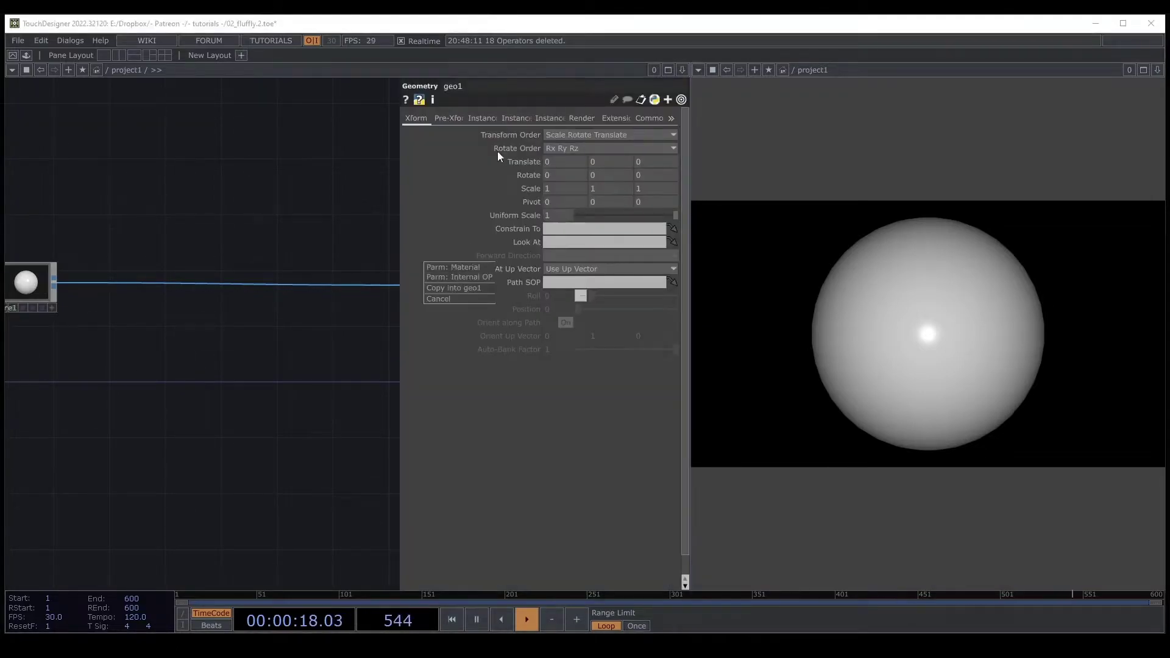
pyautogui.press('p')
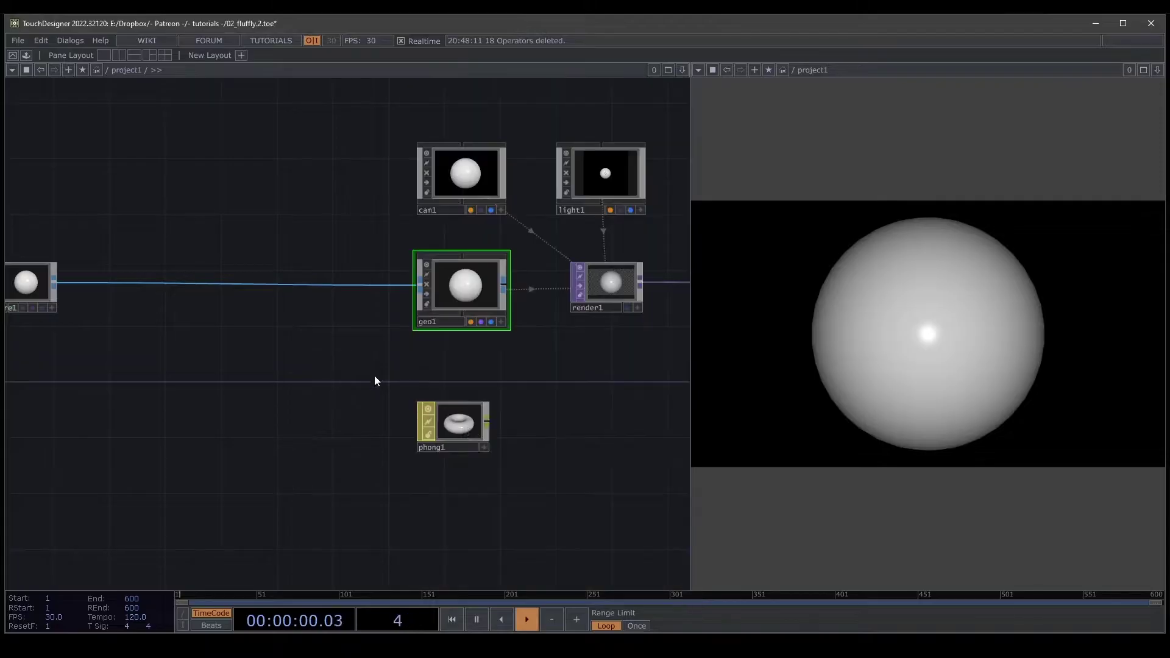
pyautogui.moveTo(457, 427); pyautogui.dragTo(476, 277)
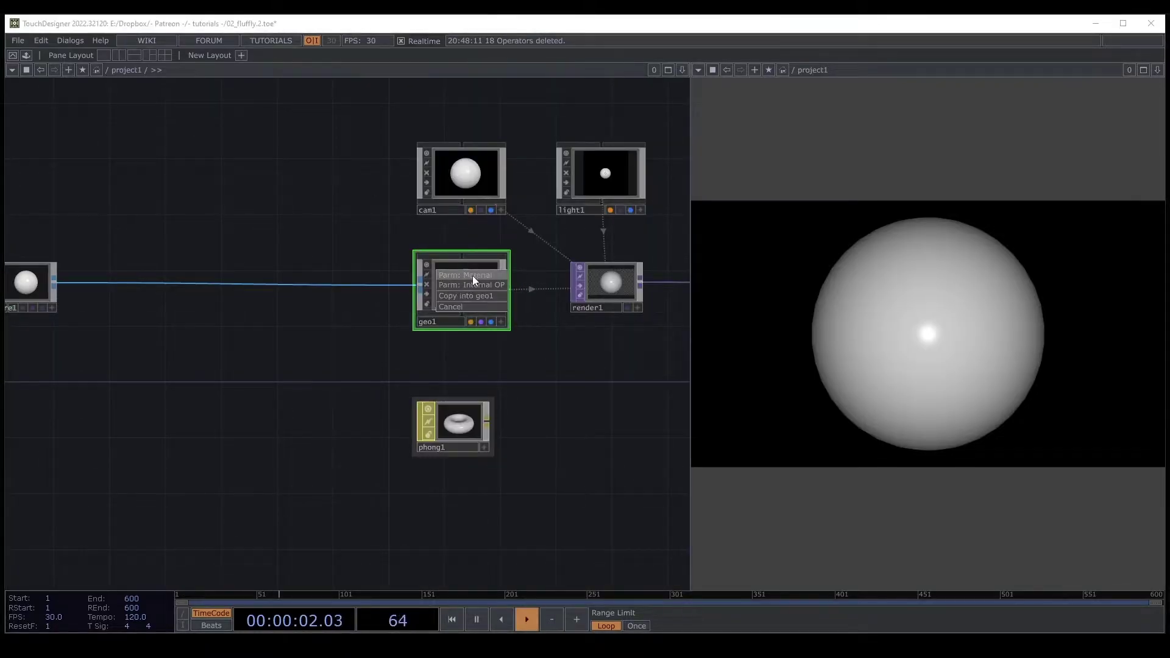
pyautogui.click(473, 275)
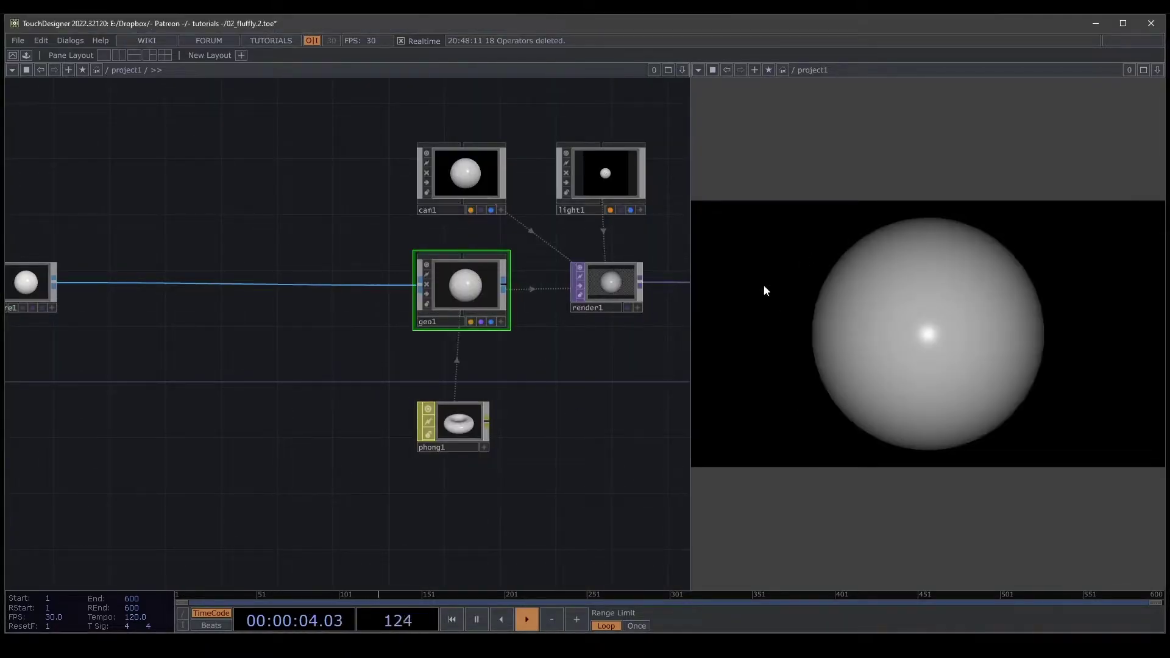
# Set the Phong material's Wire Frame to GPU Tesselated Wire Frame, switch it to Topology Wire Frame, and turn on Blending (Transparency)
pyautogui.moveTo(546, 412); pyautogui.dragTo(537, 361)
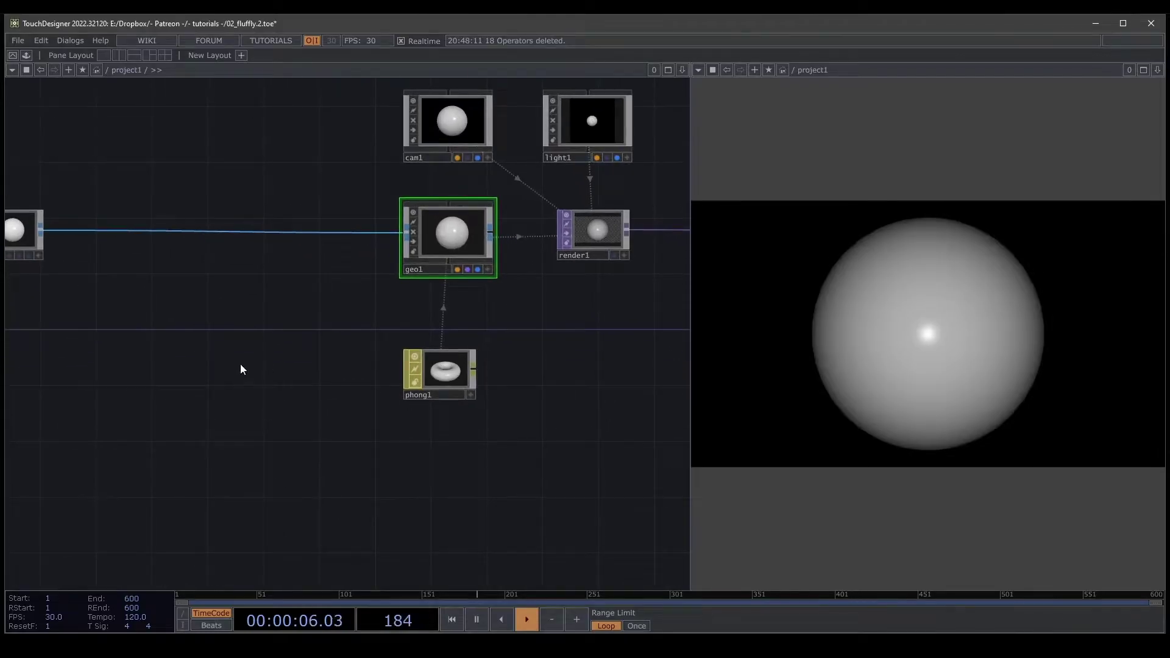
pyautogui.moveTo(254, 351); pyautogui.dragTo(301, 379)
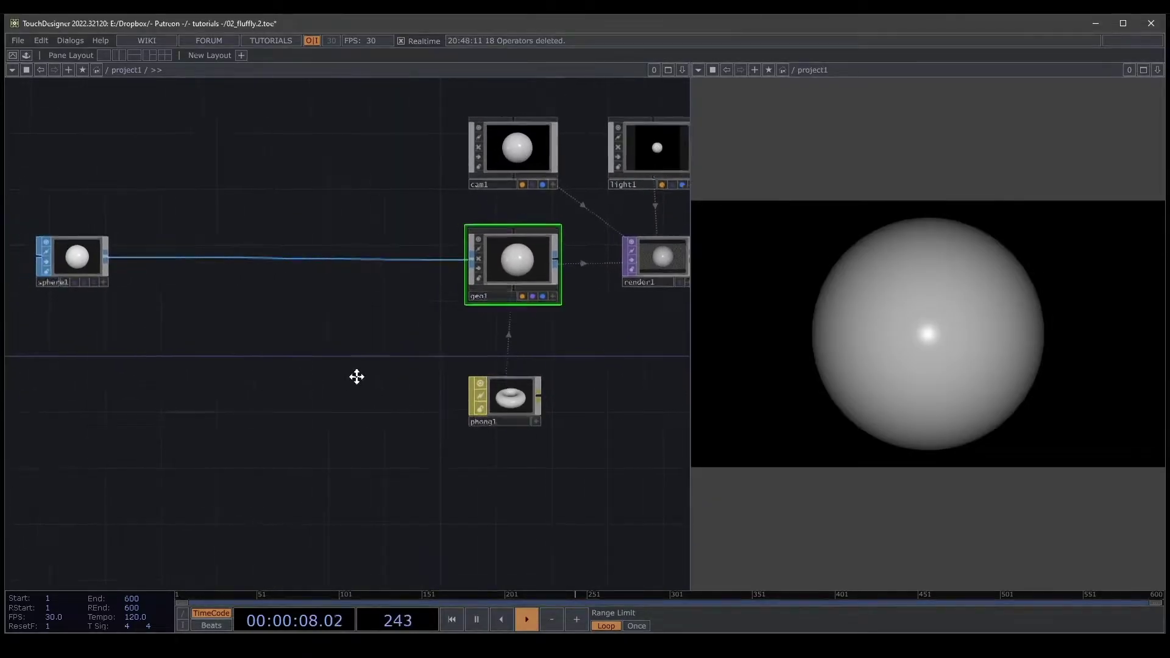
pyautogui.click(550, 397)
pyautogui.press('p')
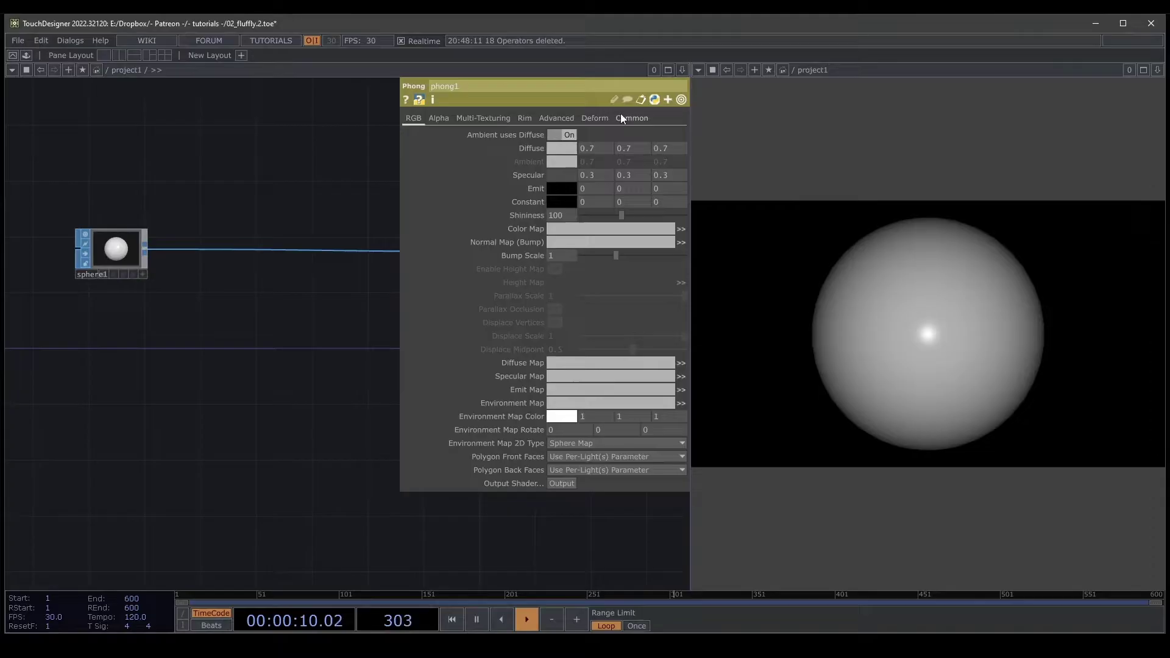
pyautogui.click(624, 118)
pyautogui.click(573, 417)
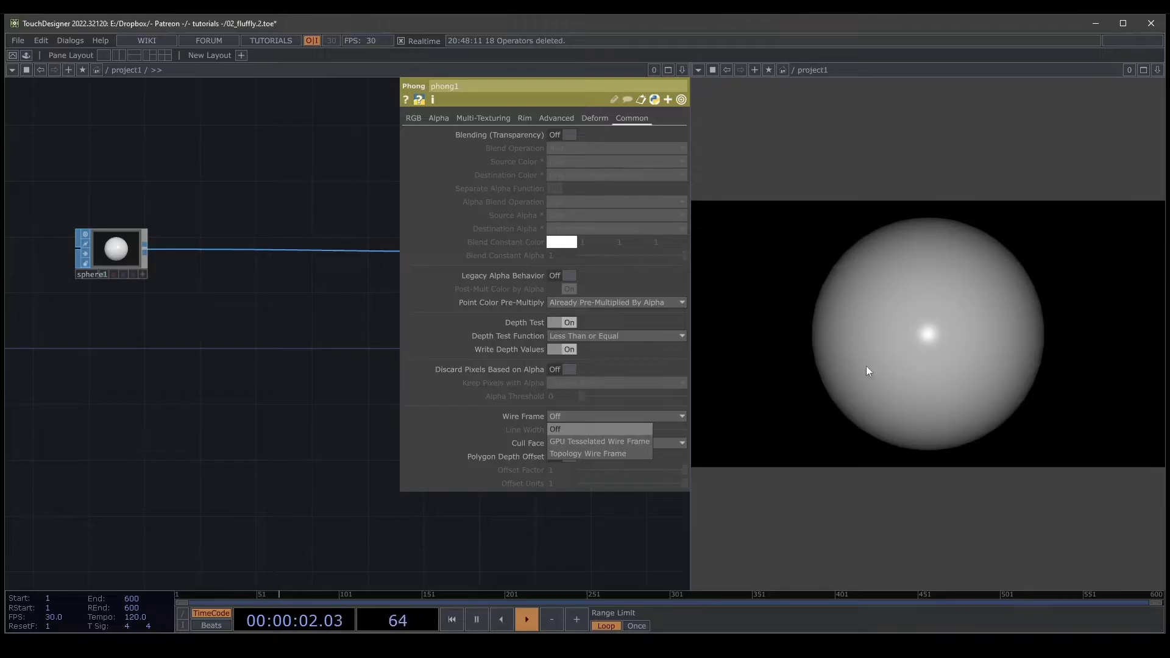
pyautogui.click(591, 441)
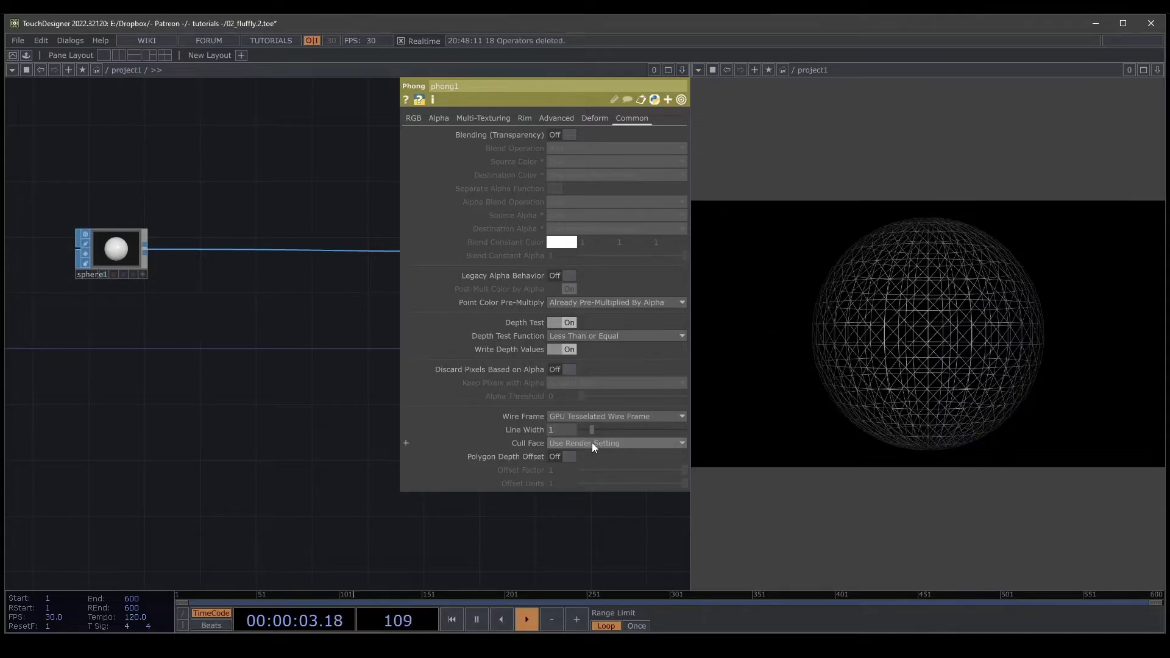
pyautogui.click(574, 418)
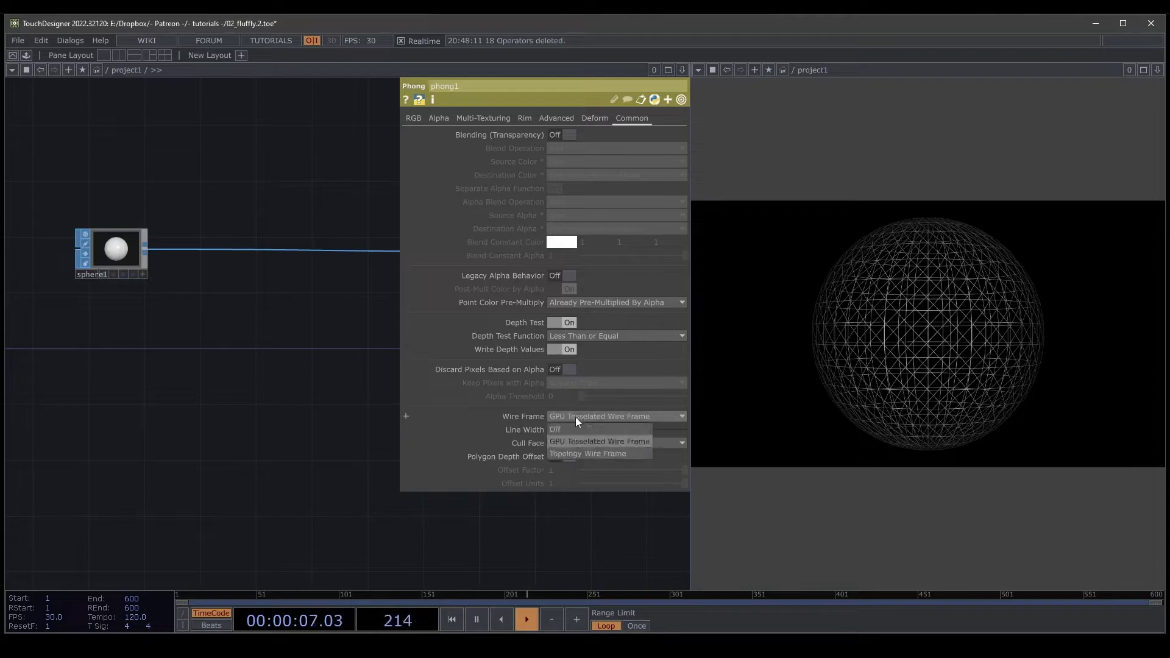
pyautogui.click(578, 453)
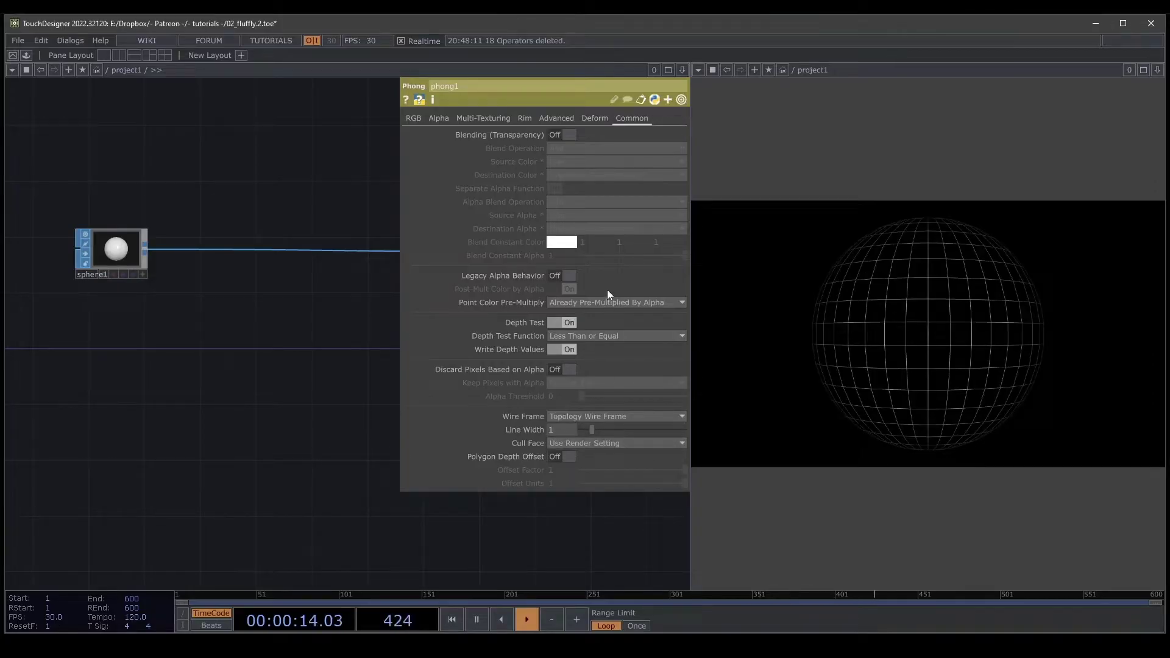
pyautogui.click(569, 134)
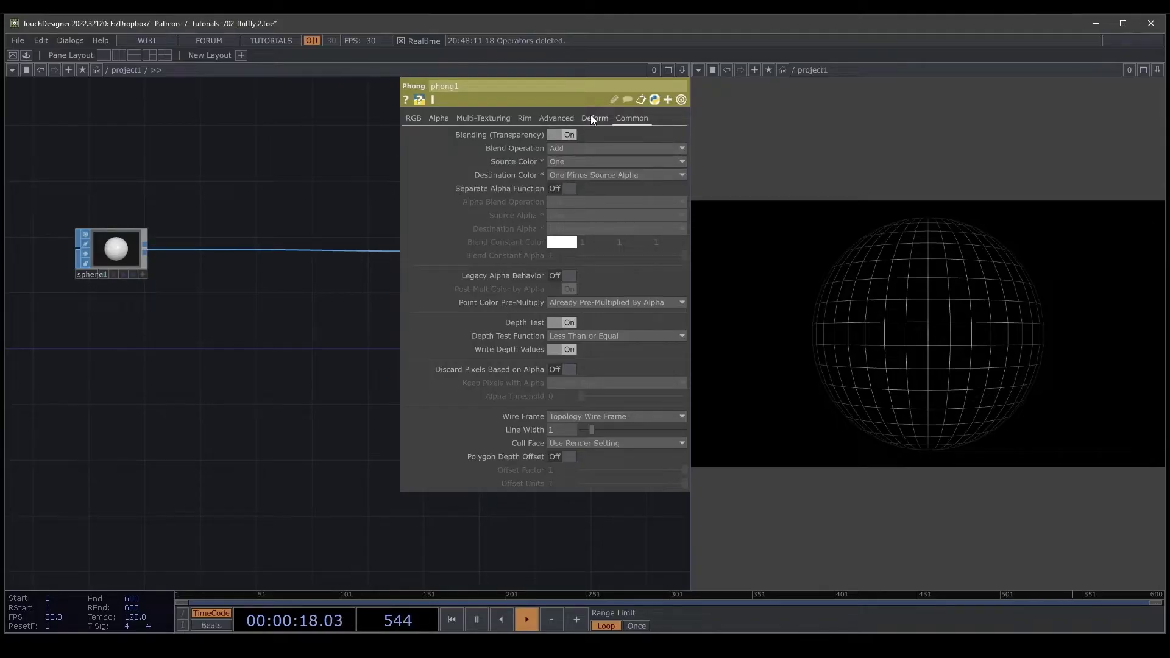
# Enable Rim Light 1 on the Phong material with a light blue Rim Color (0, 0.73333, 1) and Rim Center 129
pyautogui.click(594, 117)
pyautogui.click(557, 118)
pyautogui.click(525, 117)
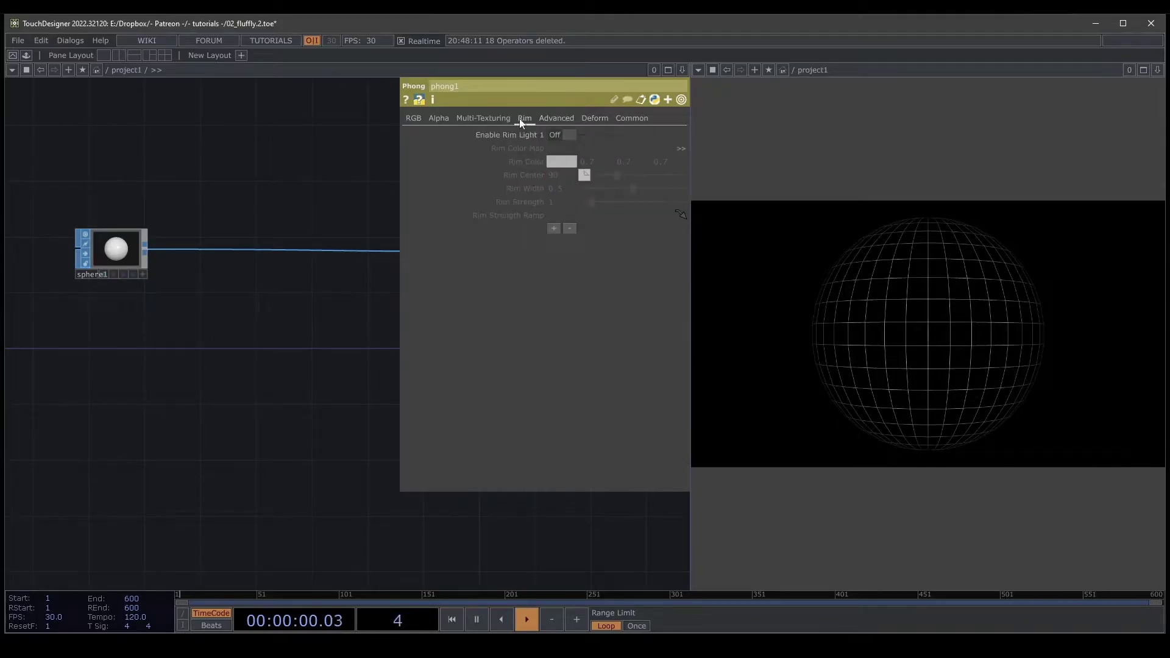
pyautogui.click(569, 135)
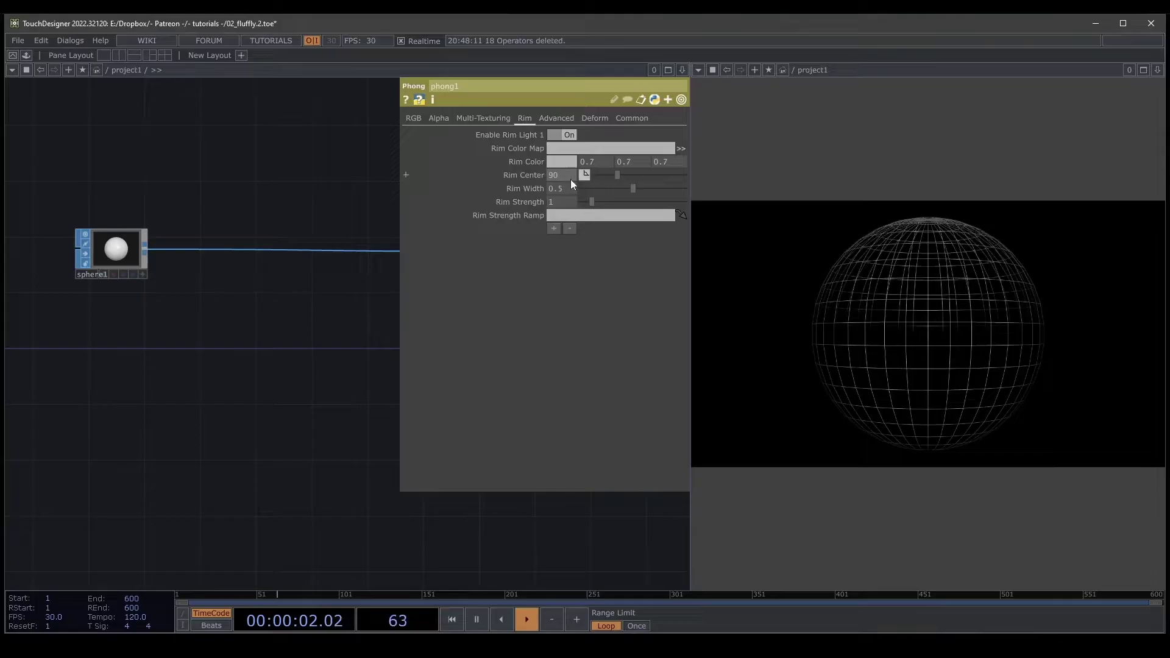
pyautogui.click(562, 161)
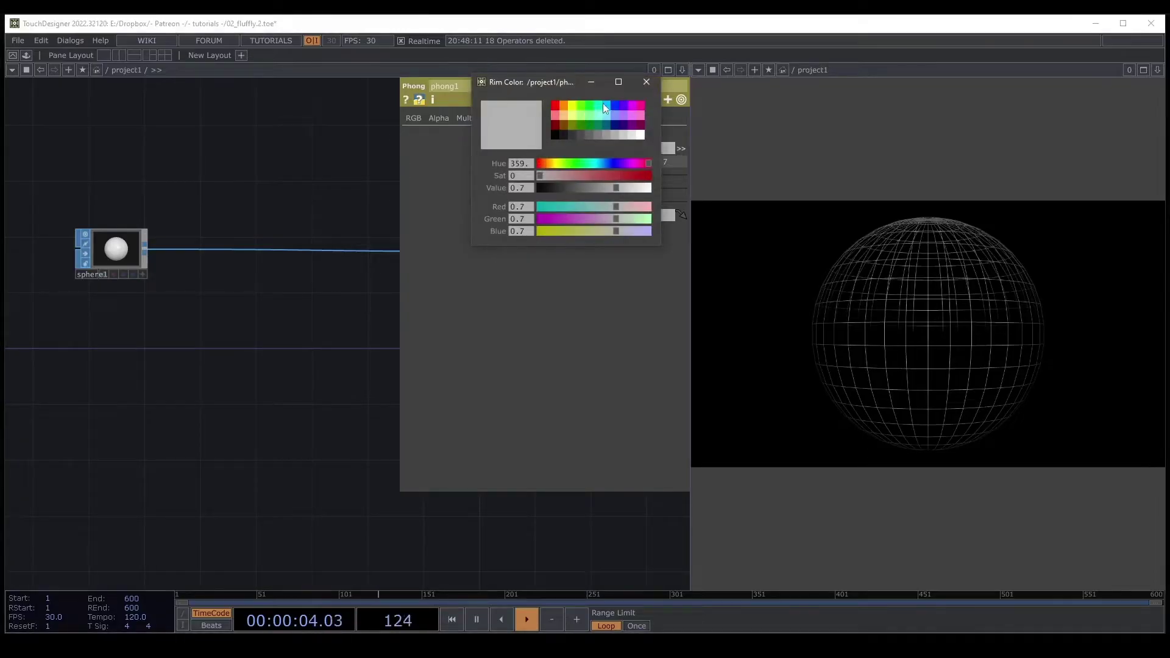
pyautogui.click(604, 105)
pyautogui.click(646, 82)
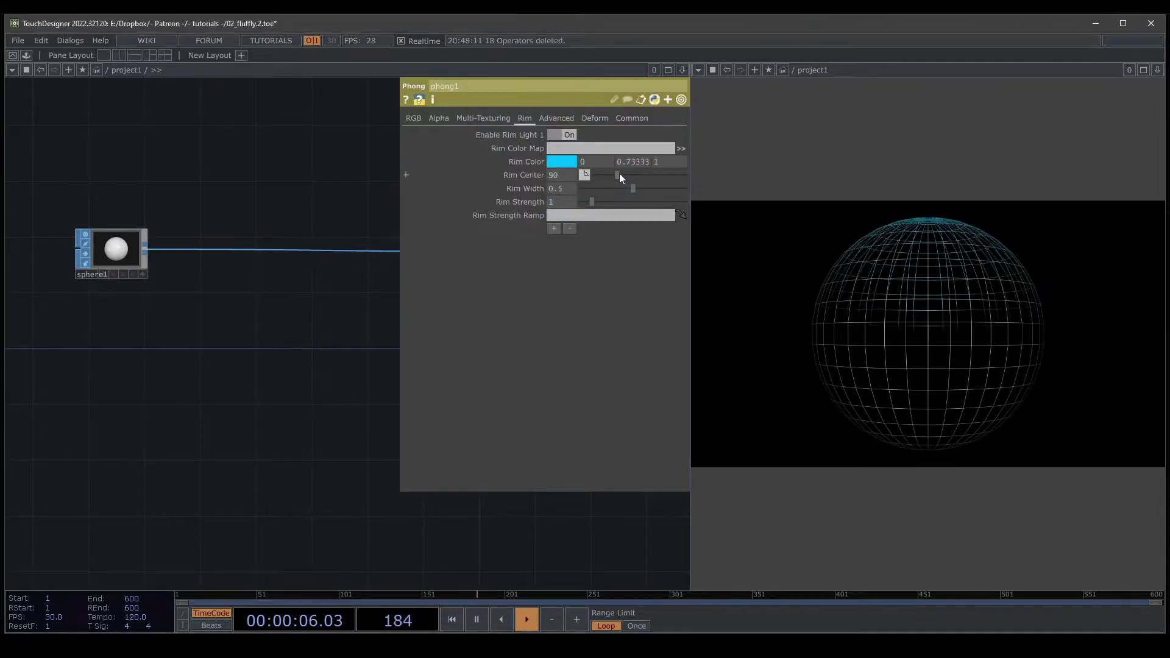
pyautogui.moveTo(619, 173)
pyautogui.mouseDown()
pyautogui.moveTo(637, 172)
pyautogui.moveTo(618, 174)
pyautogui.mouseUp()
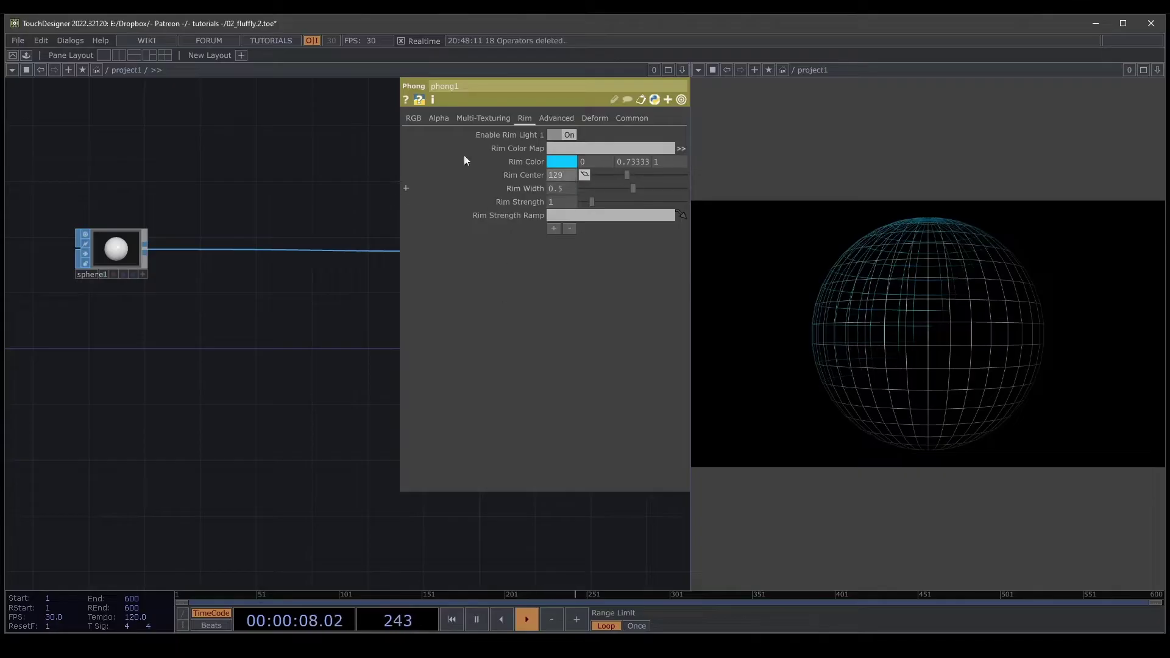
# Set the Phong material's Emit to 0.1, Constant to 0.2 and Diffuse to 0.5 on all channels
pyautogui.click(418, 115)
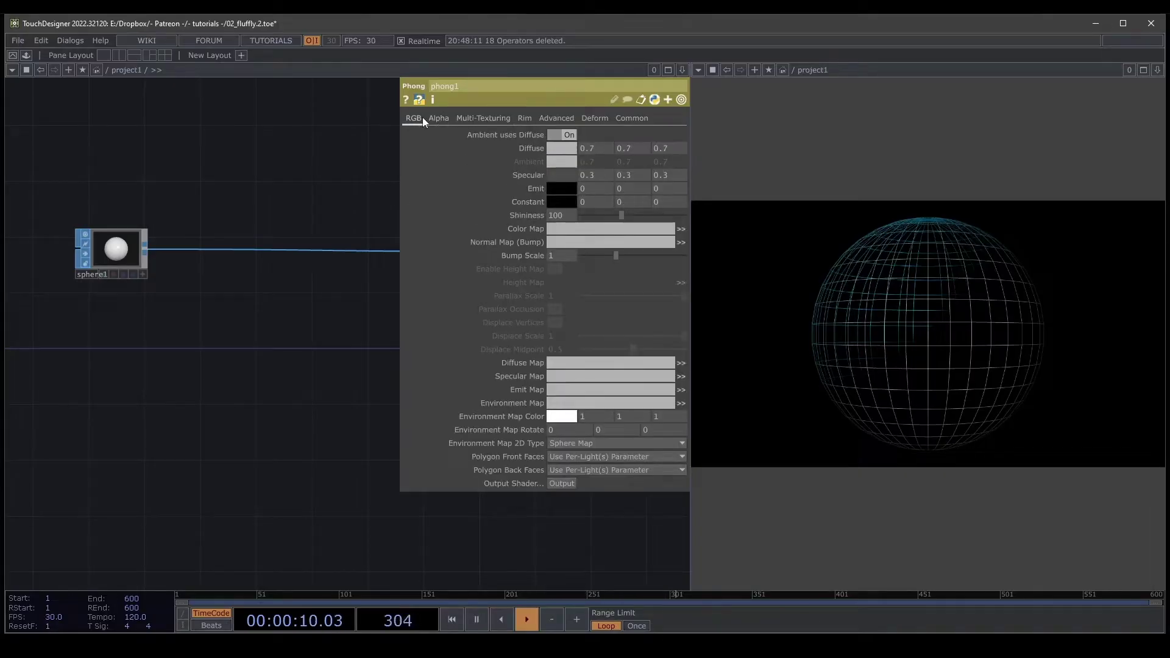
pyautogui.moveTo(537, 192)
pyautogui.mouseDown(button='middle')
pyautogui.moveTo(564, 204)
pyautogui.moveTo(536, 203)
pyautogui.moveTo(534, 182)
pyautogui.moveTo(548, 199)
pyautogui.moveTo(533, 189)
pyautogui.moveTo(548, 192)
pyautogui.moveTo(521, 207)
pyautogui.moveTo(546, 202)
pyautogui.mouseUp(button='middle')
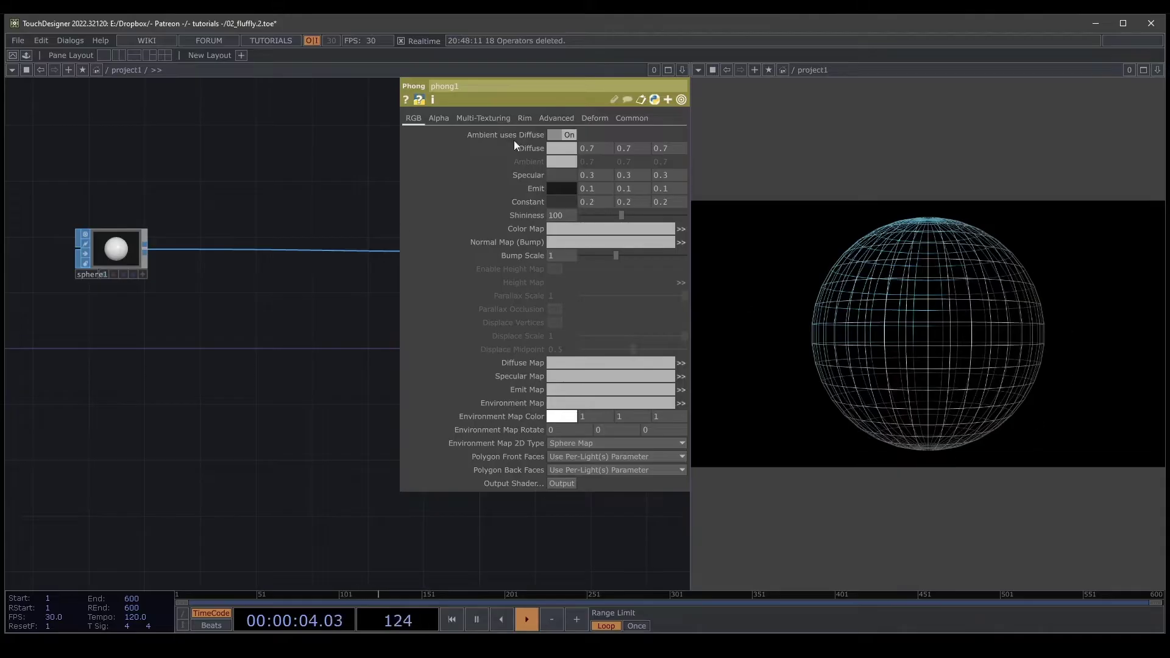
pyautogui.moveTo(514, 141)
pyautogui.mouseDown(button='middle')
pyautogui.moveTo(522, 159)
pyautogui.moveTo(497, 162)
pyautogui.moveTo(524, 141)
pyautogui.moveTo(501, 149)
pyautogui.moveTo(514, 152)
pyautogui.mouseUp(button='middle')
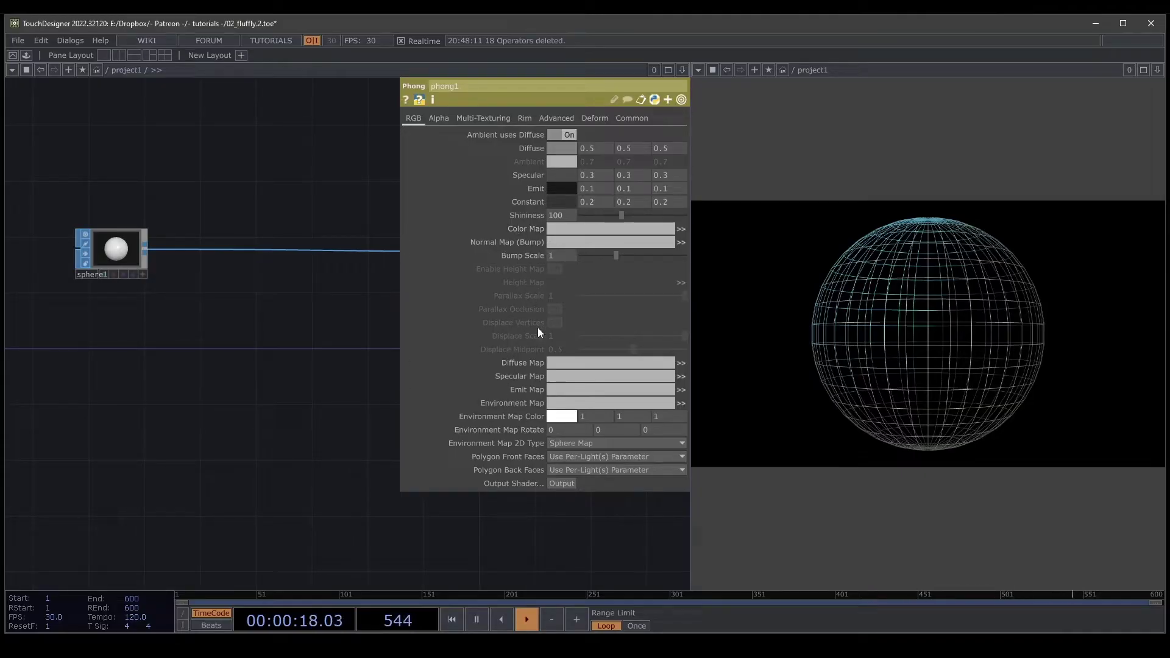
pyautogui.press('p')
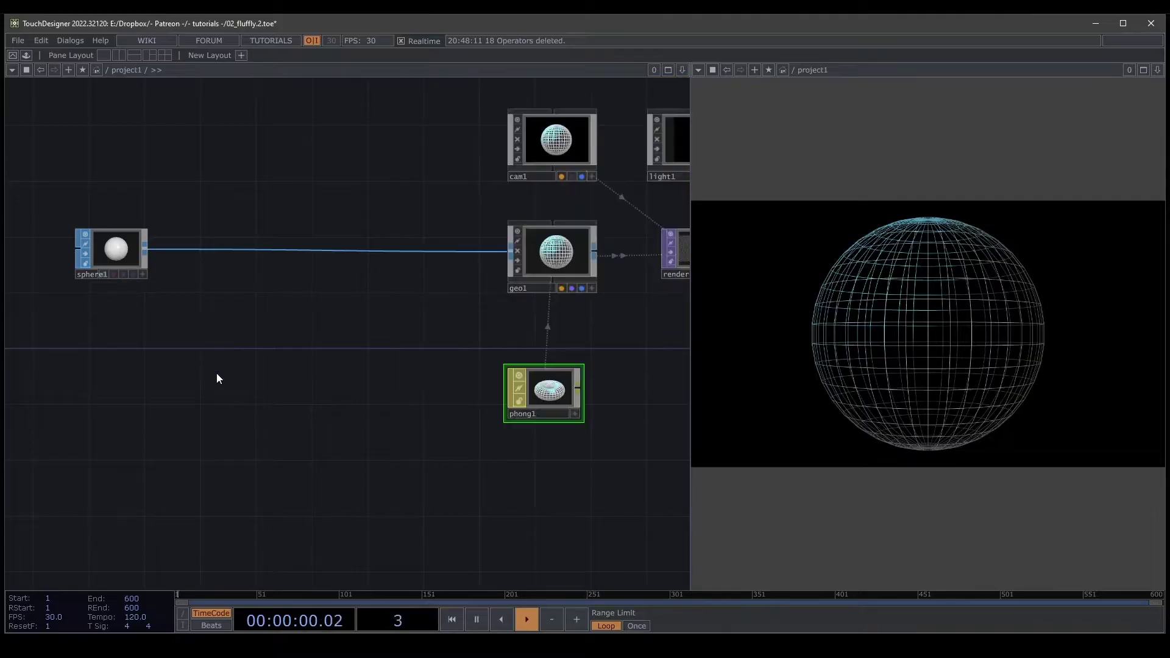
# Add a Noise TOP in the empty area below the sphere-to-geometry wire
pyautogui.scroll(2, 347, 424)
pyautogui.press('Tab')
pyautogui.click(176, 252)
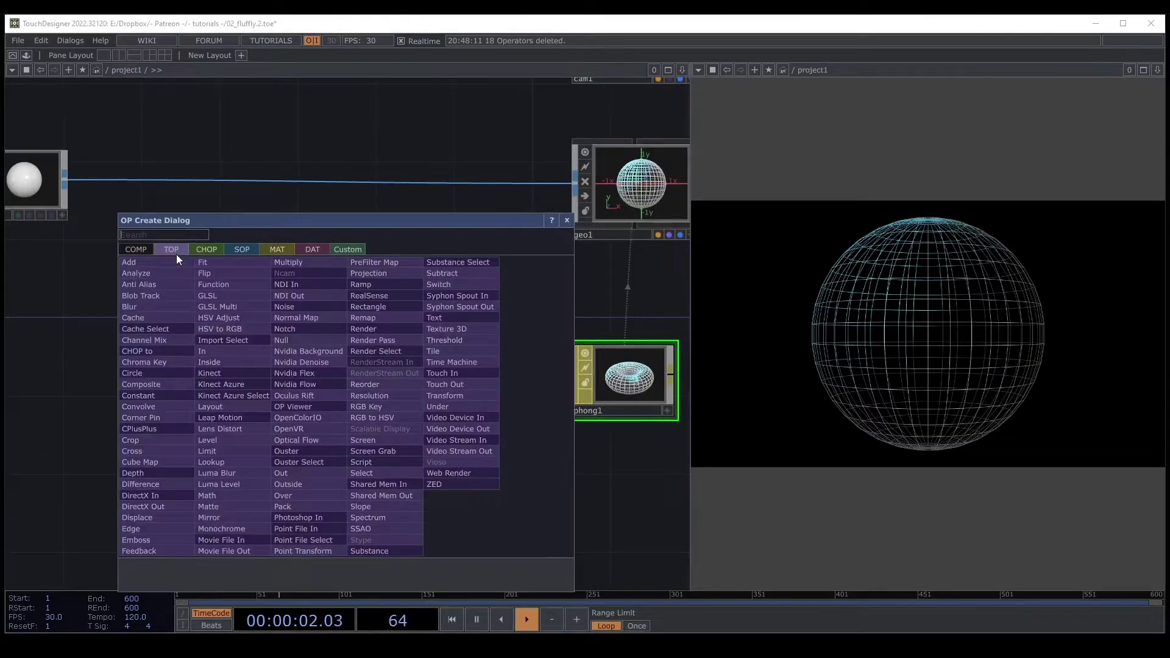
pyautogui.click(282, 307)
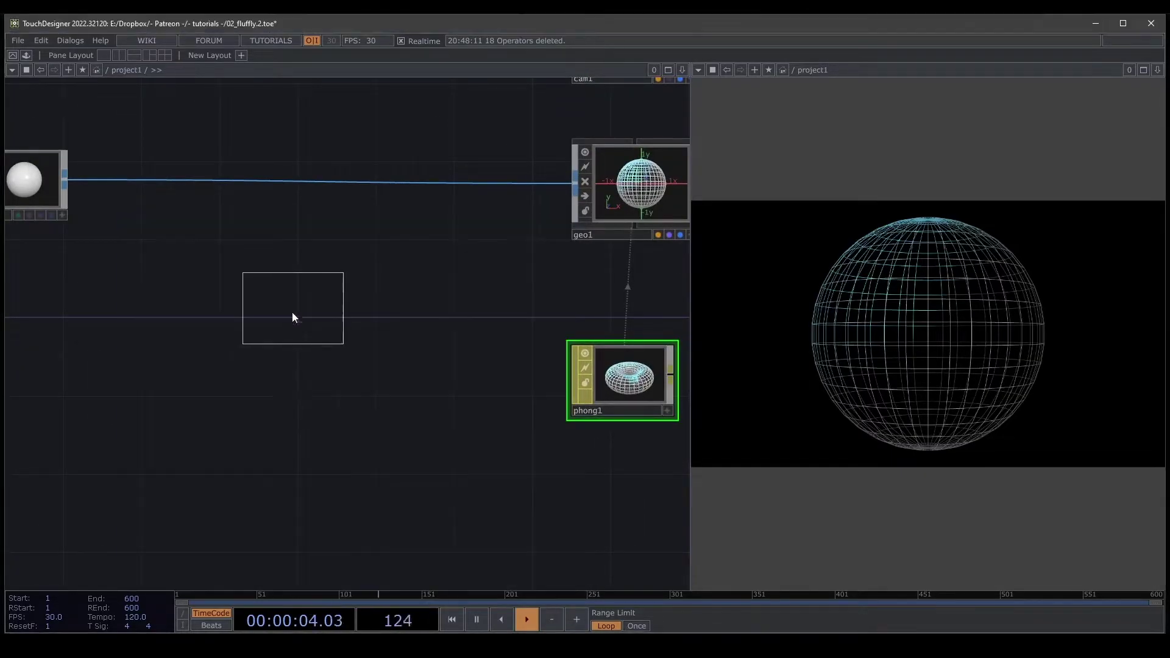
pyautogui.click(284, 356)
# Set the noise's Period to about 0.423 and its Type to Simplex 4D (GPU)
pyautogui.press('p')
pyautogui.scroll(2, 303, 346)
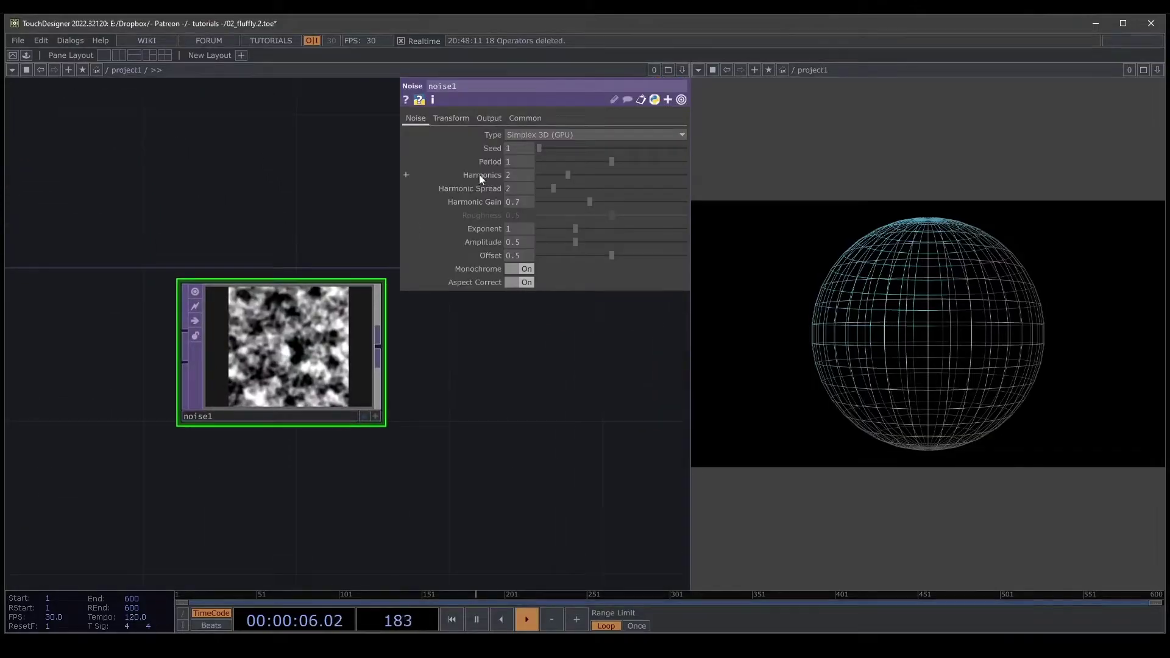
pyautogui.moveTo(612, 162); pyautogui.dragTo(569, 162)
pyautogui.click(563, 135)
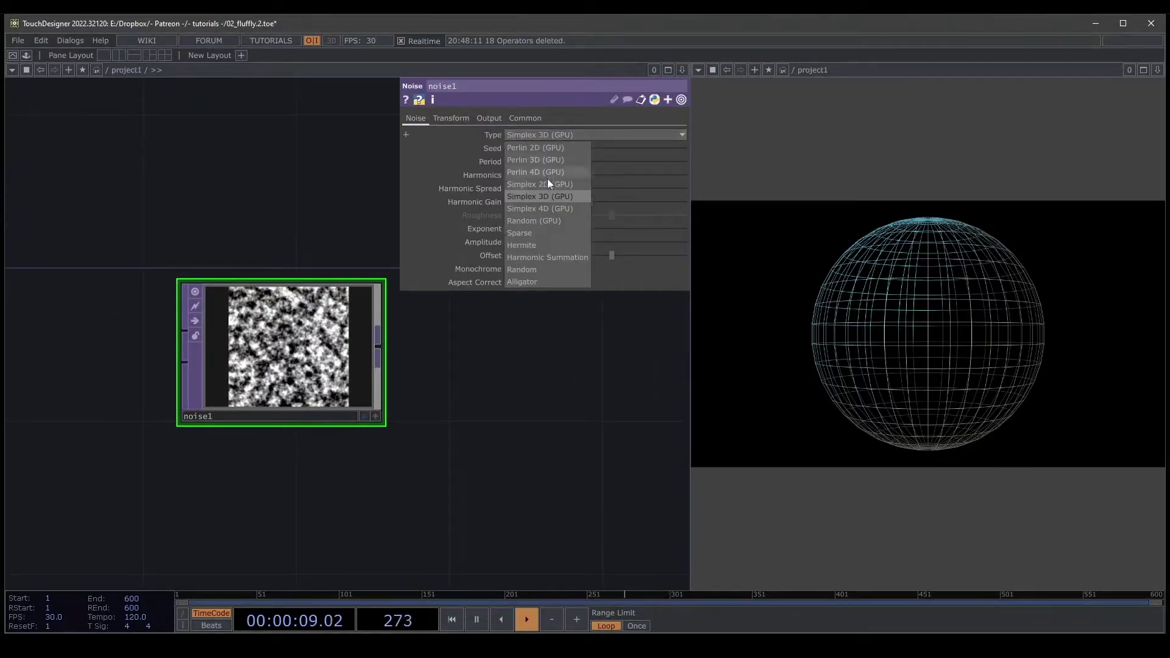
pyautogui.click(546, 209)
pyautogui.click(449, 119)
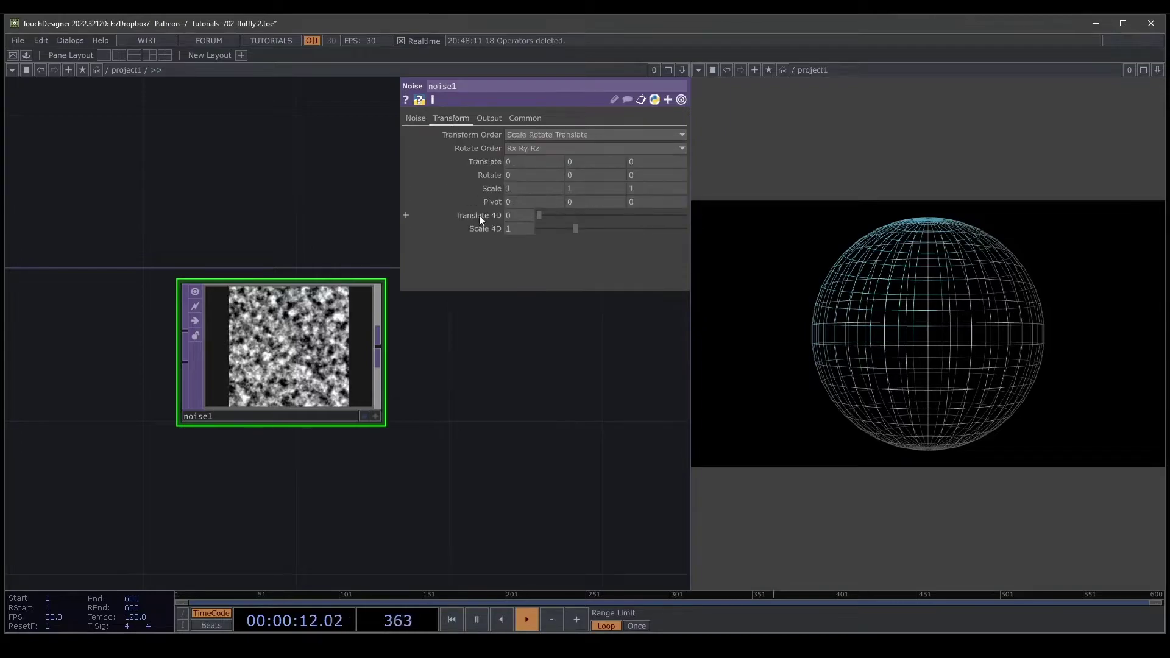
# Set the noise's Harmonic Spread to 0 and adjust its Exponent for a more contrasted pattern
pyautogui.click(419, 116)
pyautogui.moveTo(555, 187); pyautogui.dragTo(525, 186)
pyautogui.scroll(2, 317, 348)
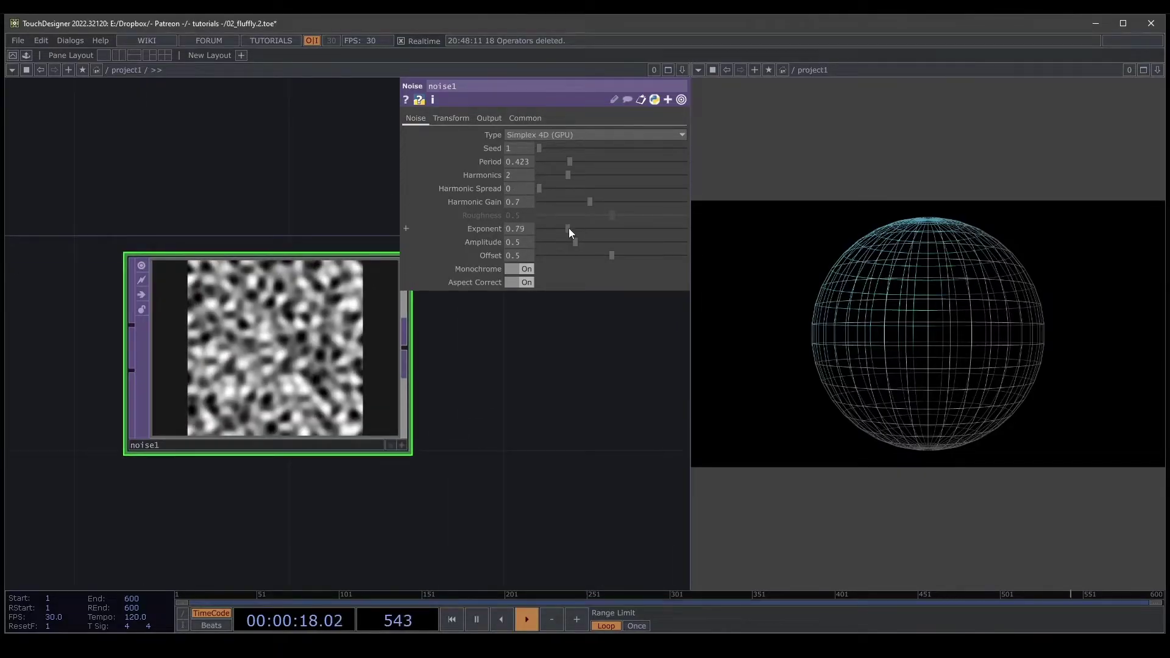
pyautogui.moveTo(568, 228); pyautogui.dragTo(601, 257)
pyautogui.scroll(-3, 478, 407)
# Animate the noise by setting its Translate 4D to the expression absTime.seconds * 0.25
pyautogui.click(451, 117)
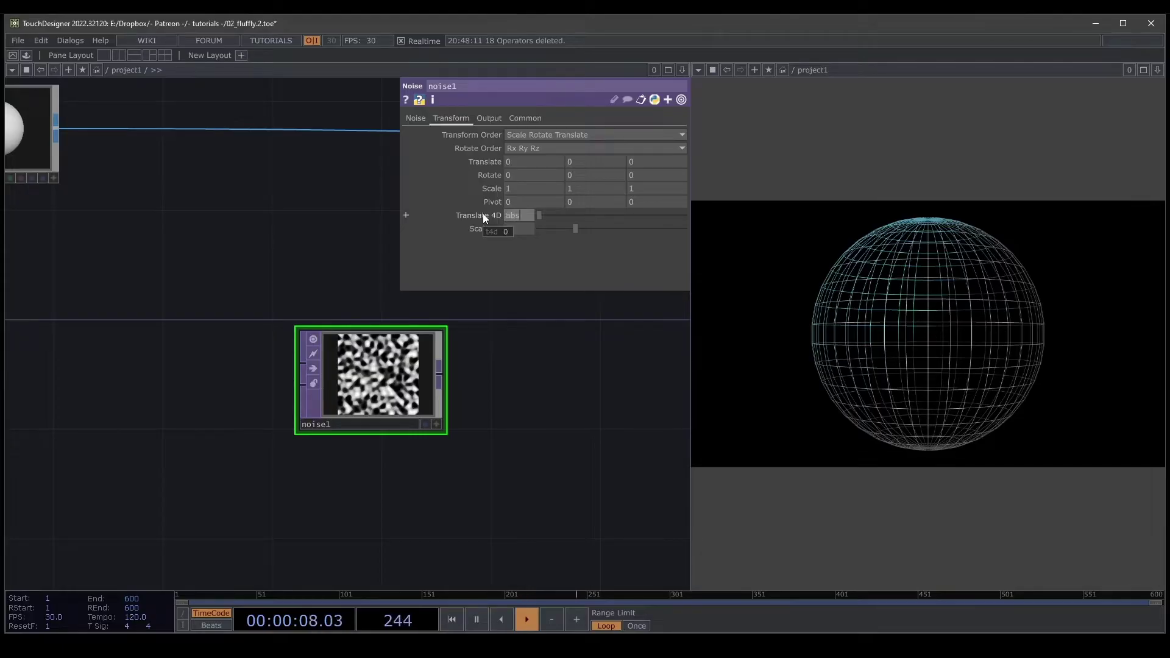
pyautogui.write('absTime.secon')
pyautogui.write('ds * 0.2')
pyautogui.press('Return')
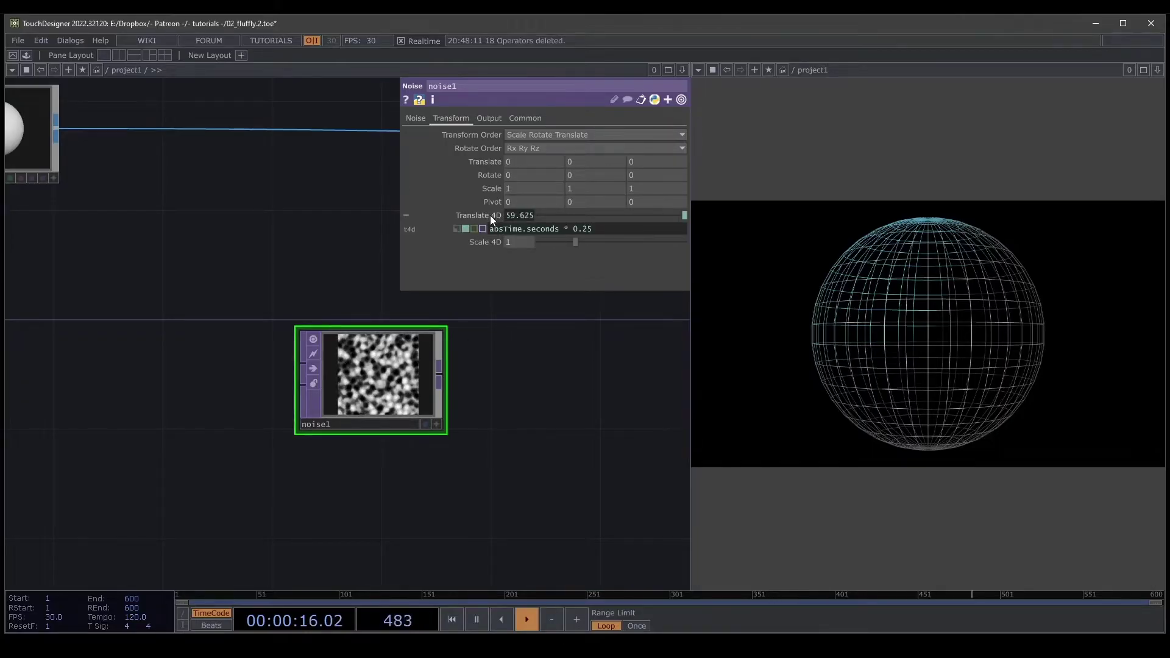
# Move the Noise TOP level with the Phong material and append a Null TOP to its output
pyautogui.scroll(-5, 450, 466)
pyautogui.moveTo(469, 477); pyautogui.dragTo(446, 443)
pyautogui.scroll(3, 431, 406)
pyautogui.moveTo(394, 395); pyautogui.dragTo(309, 410)
pyautogui.click(332, 403)
pyautogui.moveTo(407, 399); pyautogui.dragTo(408, 400)
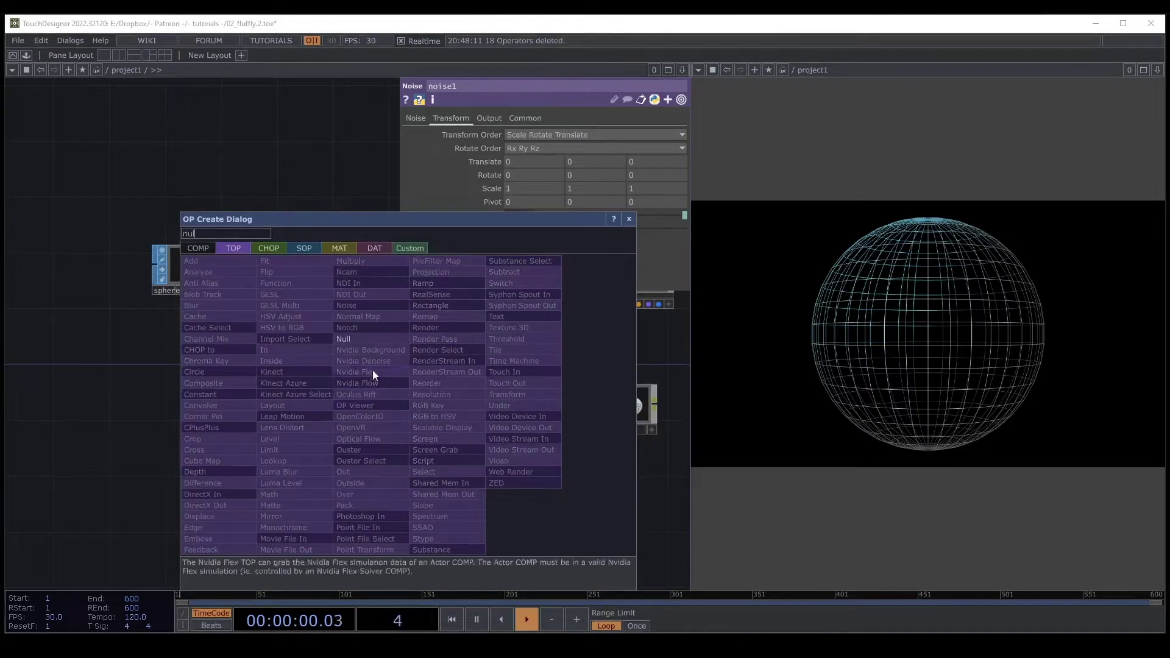
pyautogui.click(351, 334)
pyautogui.click(446, 410)
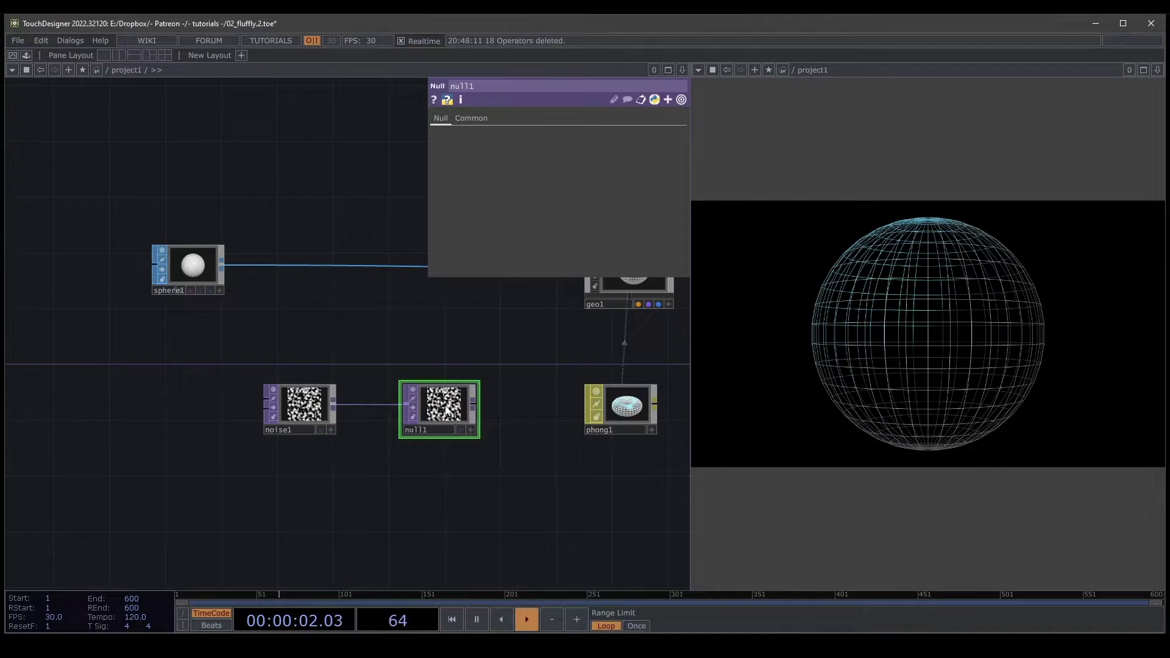
# Make two copies of the Null TOP below the original, all fed by the noise
pyautogui.hotkey('ctrl', 'c')
pyautogui.hotkey('ctrl', 'v')
pyautogui.hotkey('ctrl', 'v')
pyautogui.moveTo(513, 484); pyautogui.dragTo(514, 445)
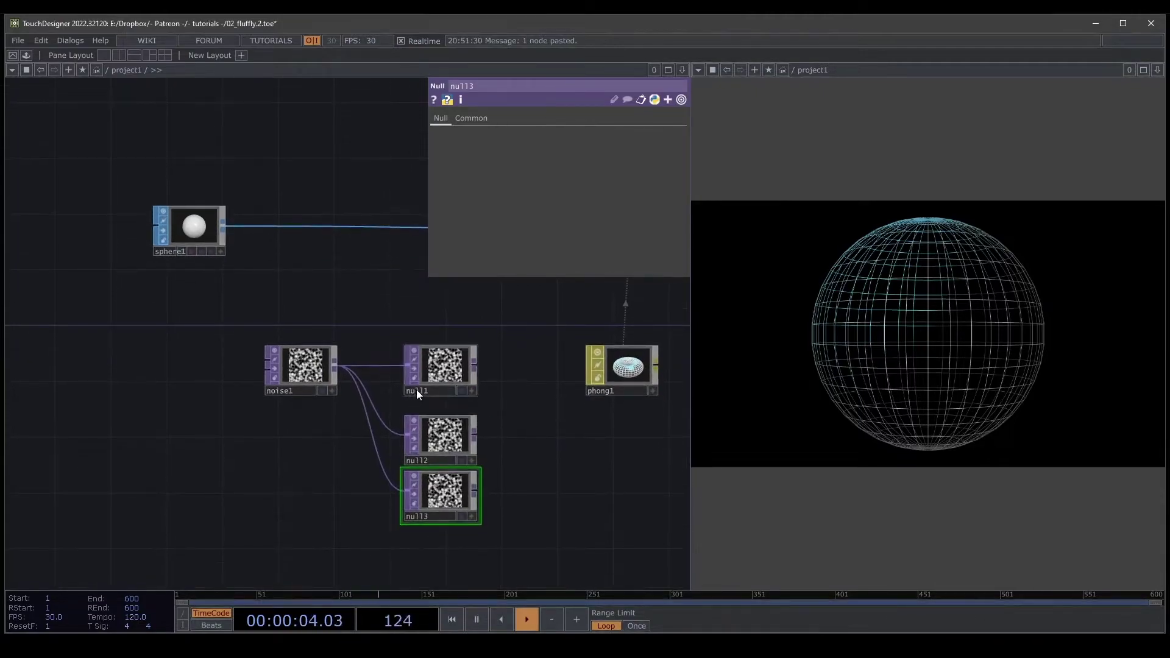
# Rename the first Null TOP color and the second one height
pyautogui.doubleClick(416, 391)
pyautogui.write('color')
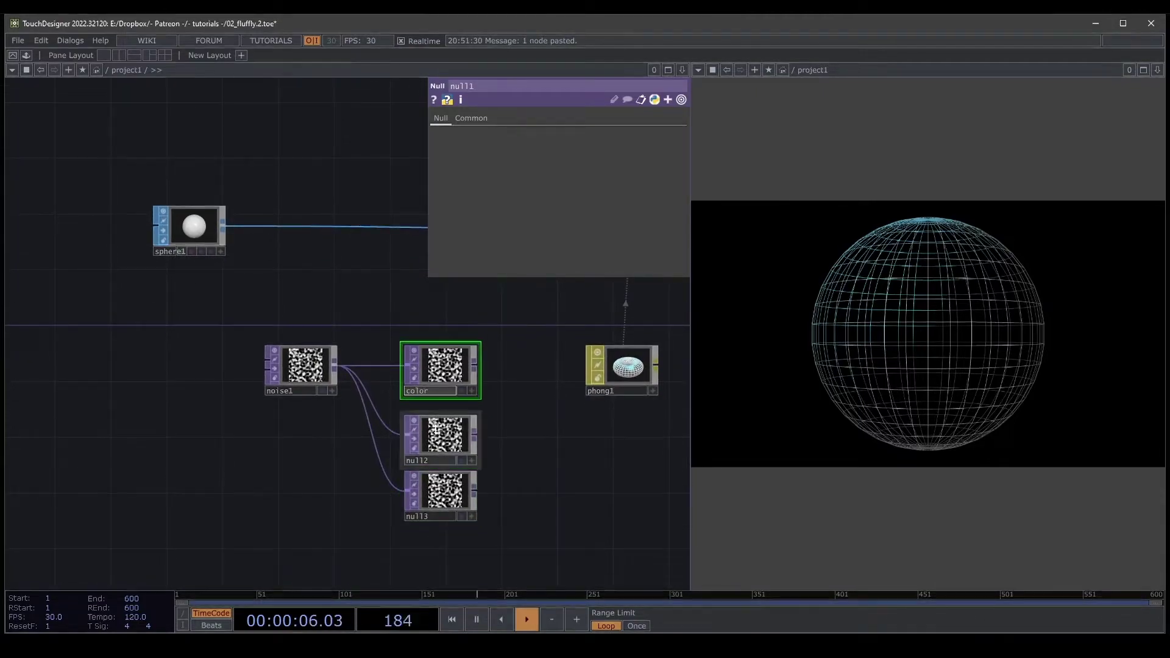
pyautogui.doubleClick(431, 461)
pyautogui.write('heig')
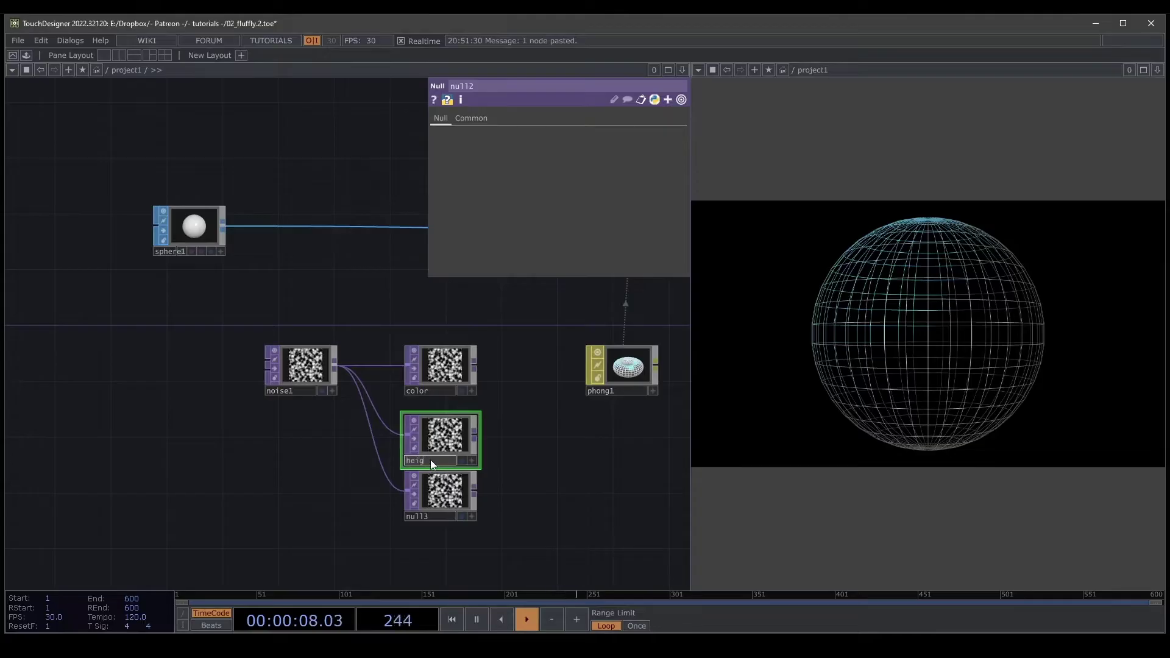
pyautogui.write('ht')
pyautogui.press('Return')
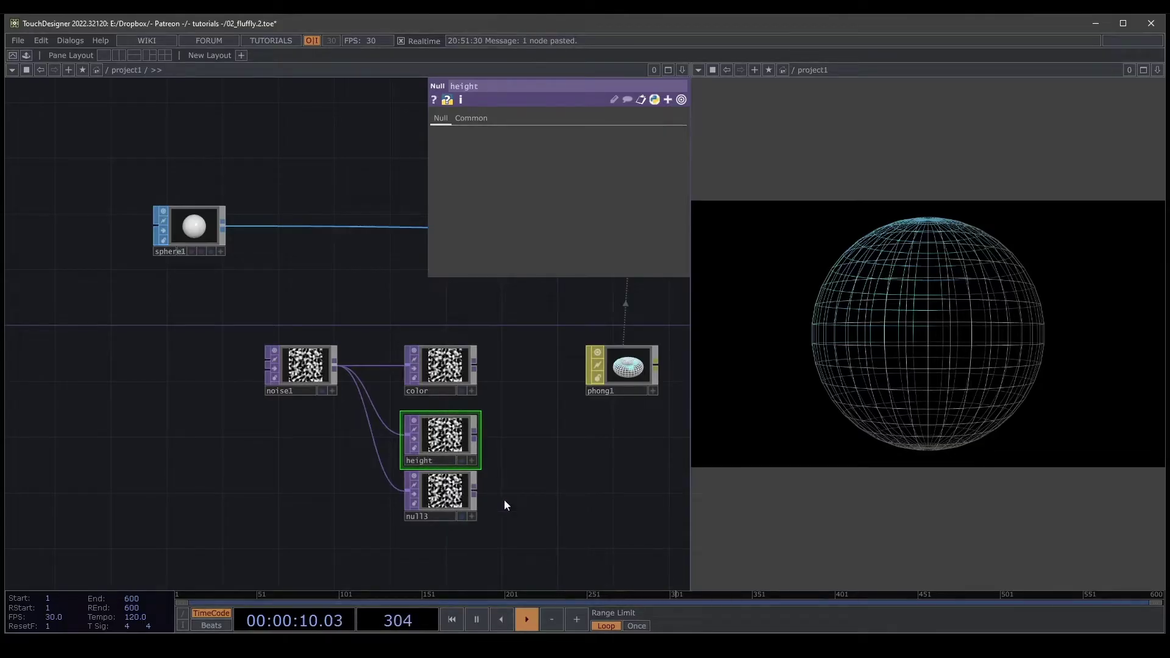
# Rename the third Null TOP normal and move it down to space the three nulls evenly
pyautogui.write('norm')
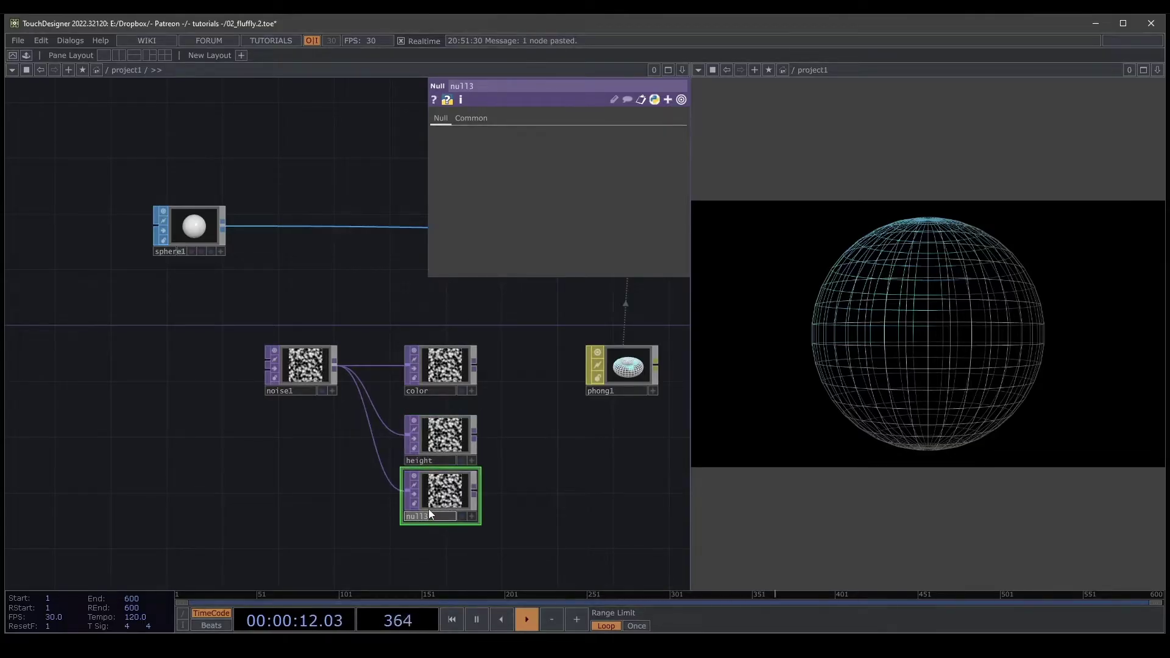
pyautogui.write('al')
pyautogui.press('Return')
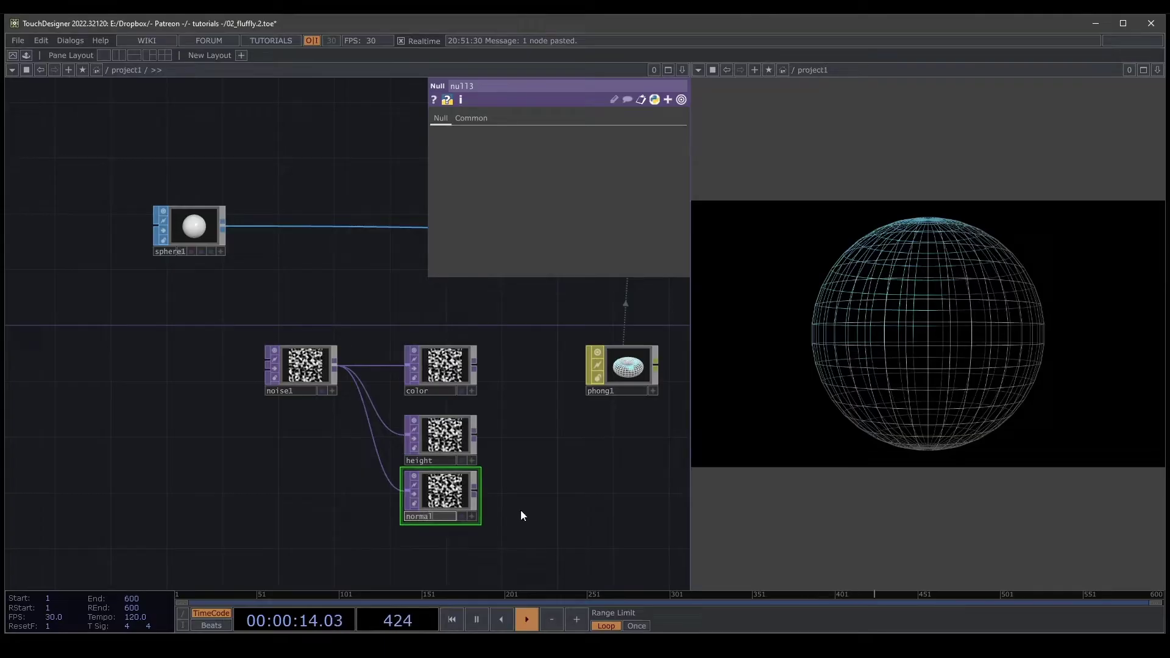
pyautogui.moveTo(434, 490); pyautogui.dragTo(433, 503)
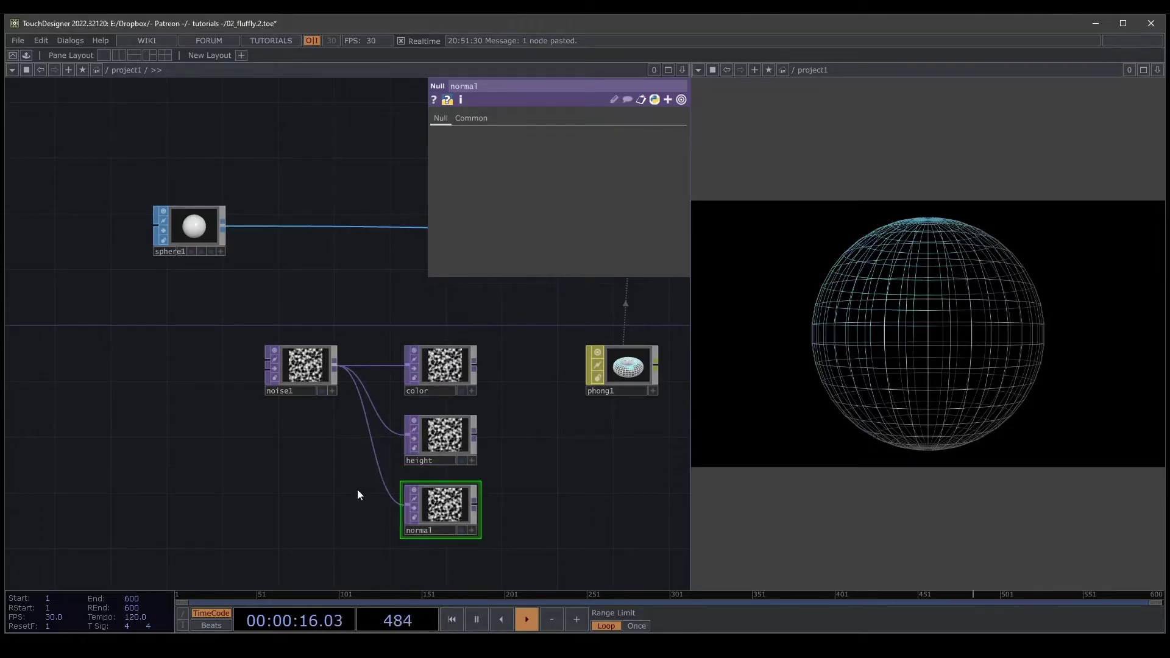
# Insert a Normal Map TOP between the noise and the normal null, and arrange the nodes so the new one sits level with the null
pyautogui.rightClick(370, 439)
pyautogui.click(385, 422)
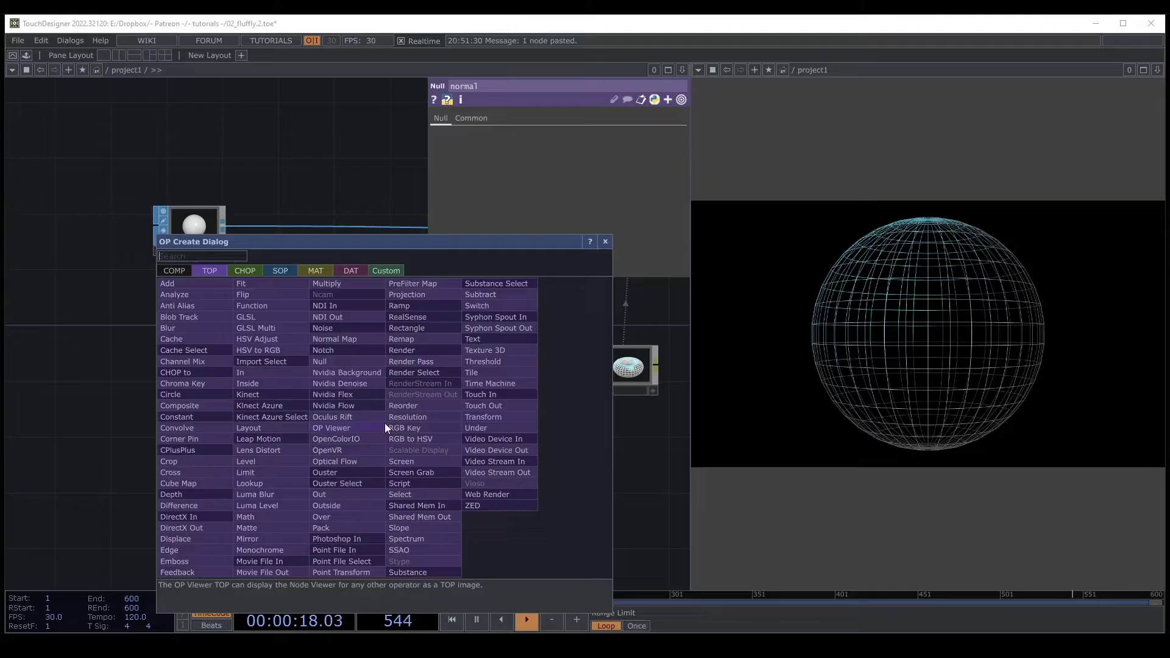
pyautogui.write('no')
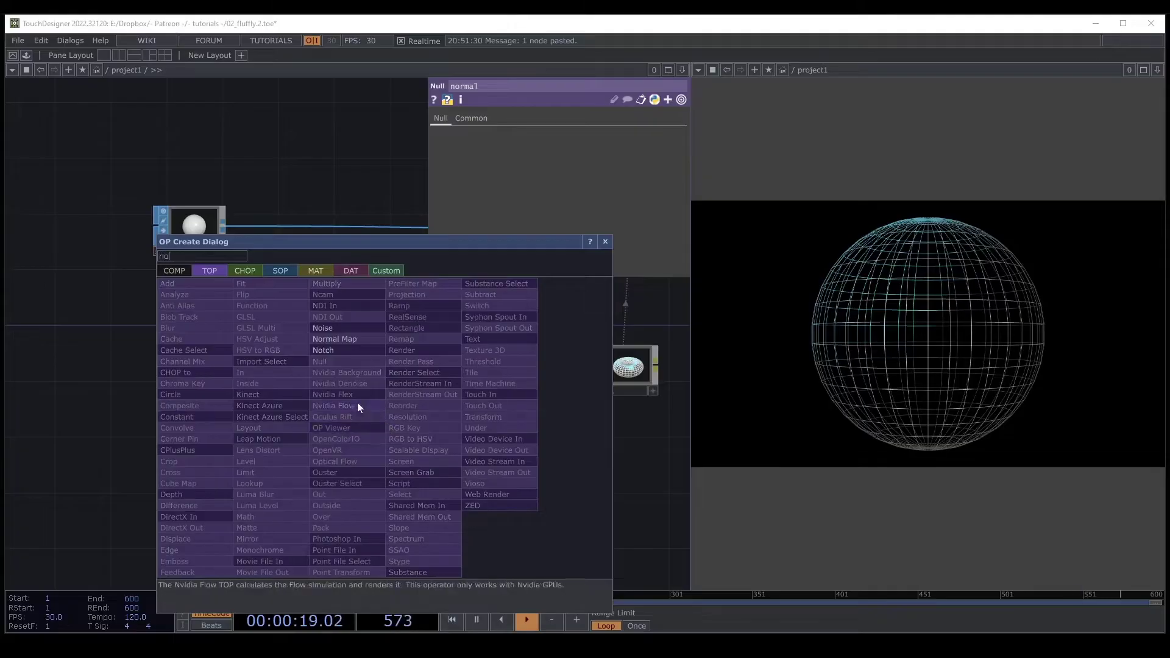
pyautogui.click(353, 338)
pyautogui.click(351, 491)
pyautogui.moveTo(262, 365); pyautogui.dragTo(242, 369)
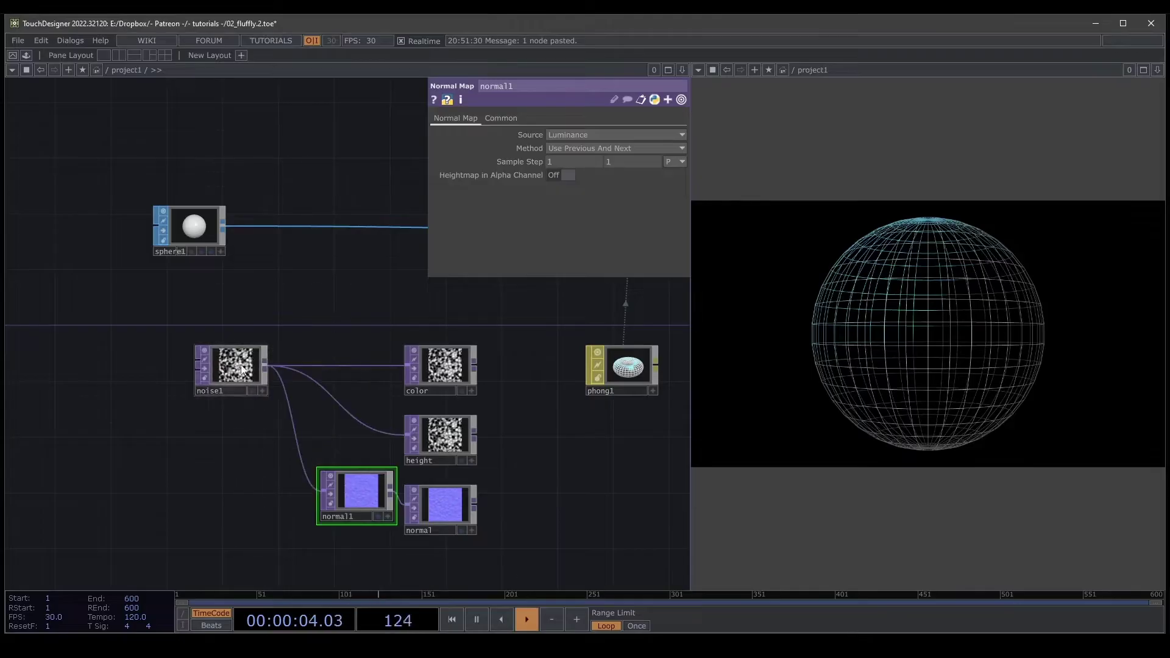
pyautogui.moveTo(352, 497); pyautogui.dragTo(331, 503)
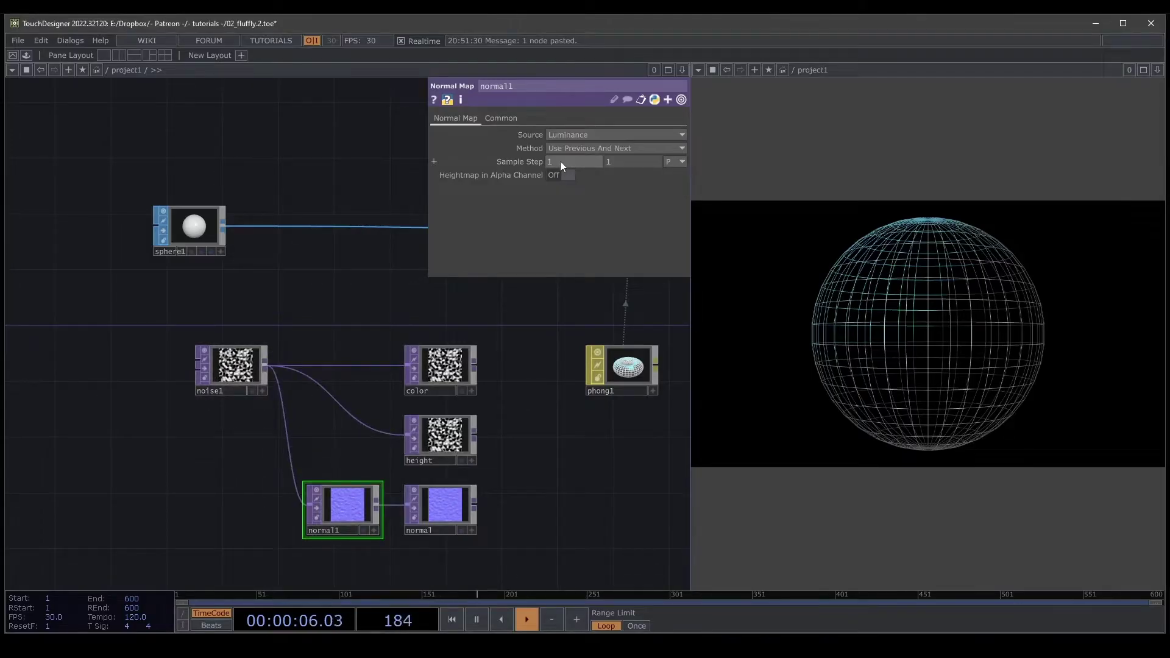
# Set both Sample Step values of the Normal Map TOP to 10
pyautogui.scroll(8, 365, 548)
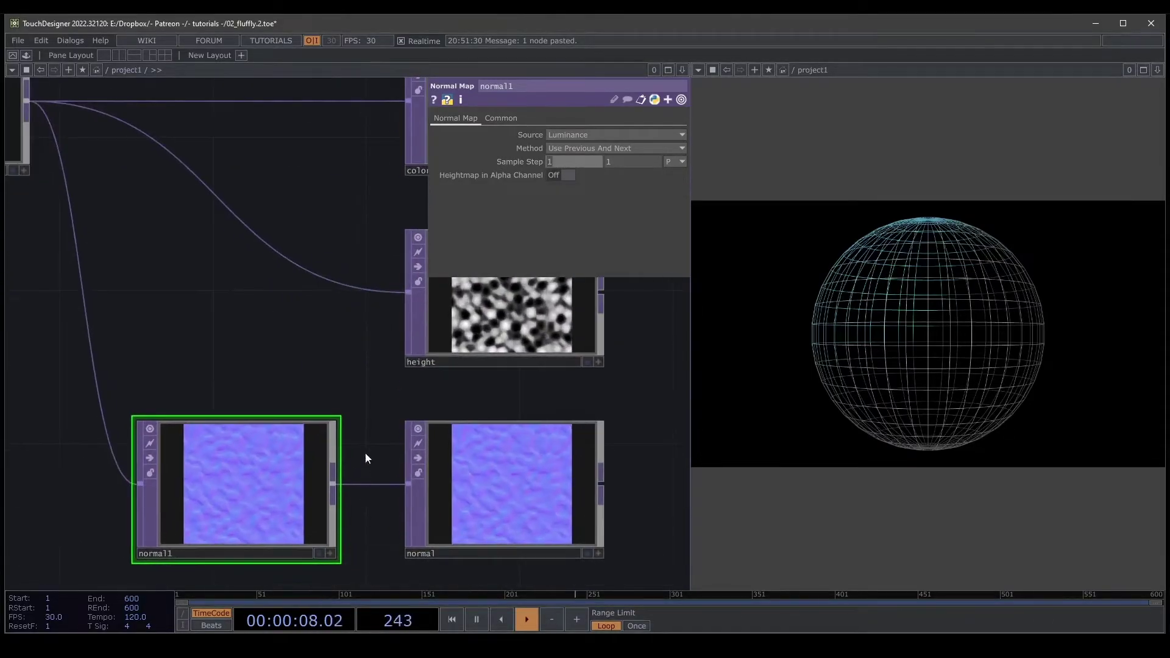
pyautogui.scroll(2, 289, 484)
pyautogui.moveTo(263, 164); pyautogui.dragTo(293, 148)
pyautogui.scroll(2, 283, 321)
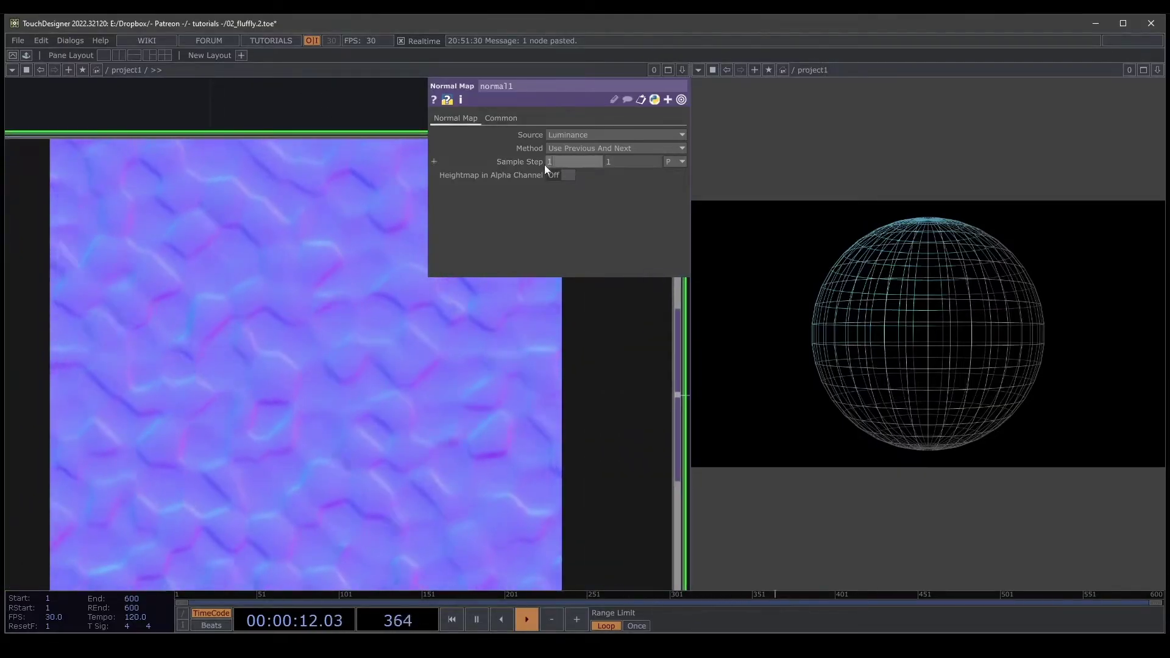
pyautogui.write('0')
pyautogui.press('Tab')
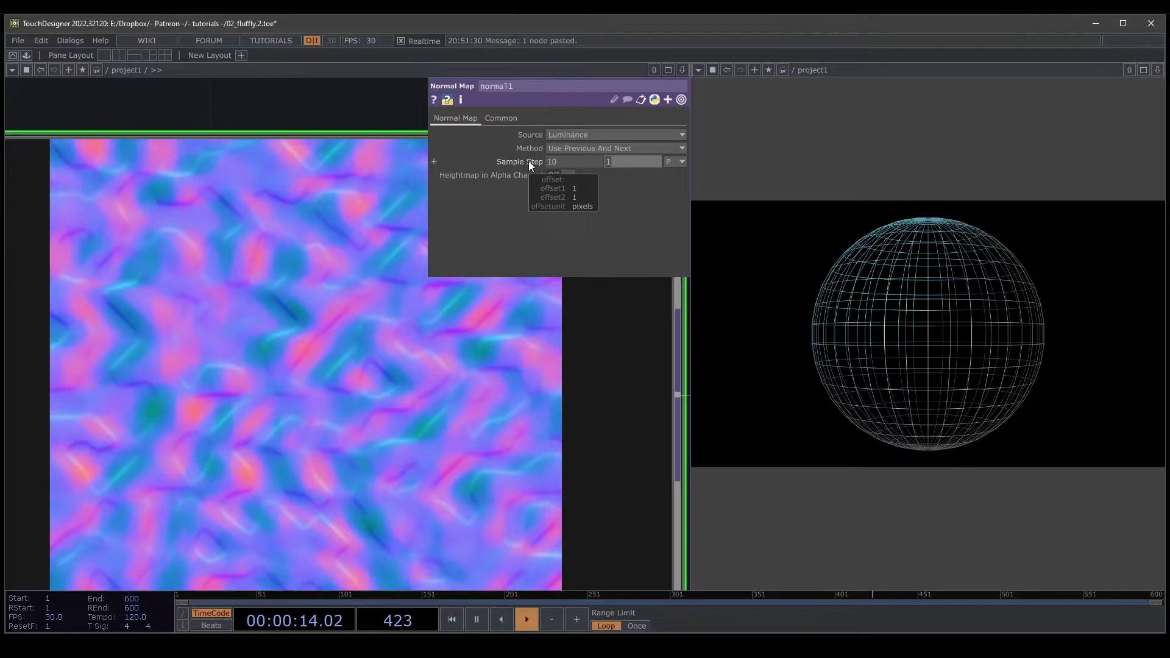
pyautogui.write('0')
pyautogui.press('Return')
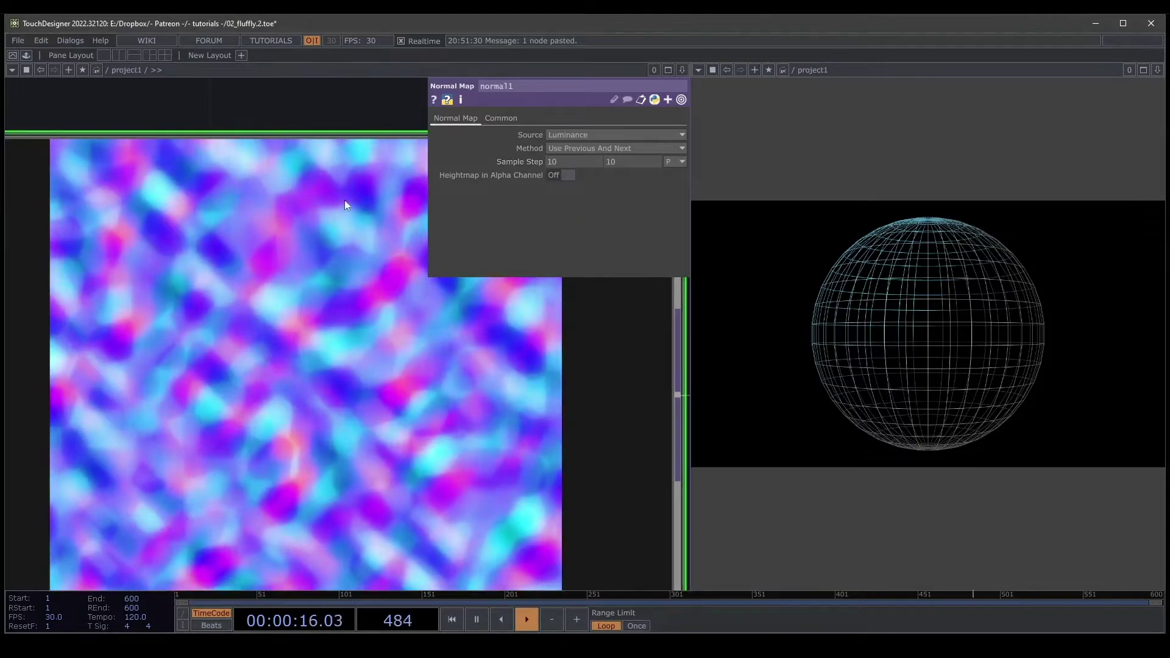
# Examine the normal map texture up close on the Normal Map TOP and the normal null
pyautogui.scroll(-2, 368, 345)
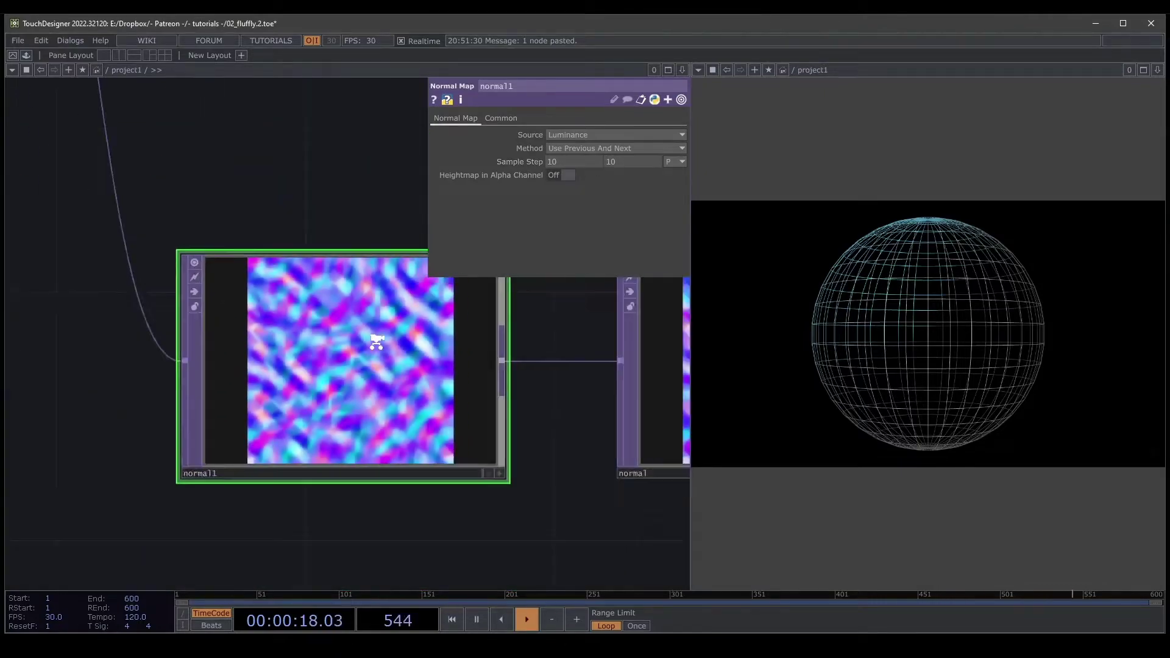
pyautogui.scroll(-1, 376, 342)
pyautogui.moveTo(559, 477); pyautogui.dragTo(292, 504)
pyautogui.scroll(-1, 293, 503)
pyautogui.scroll(5, 453, 382)
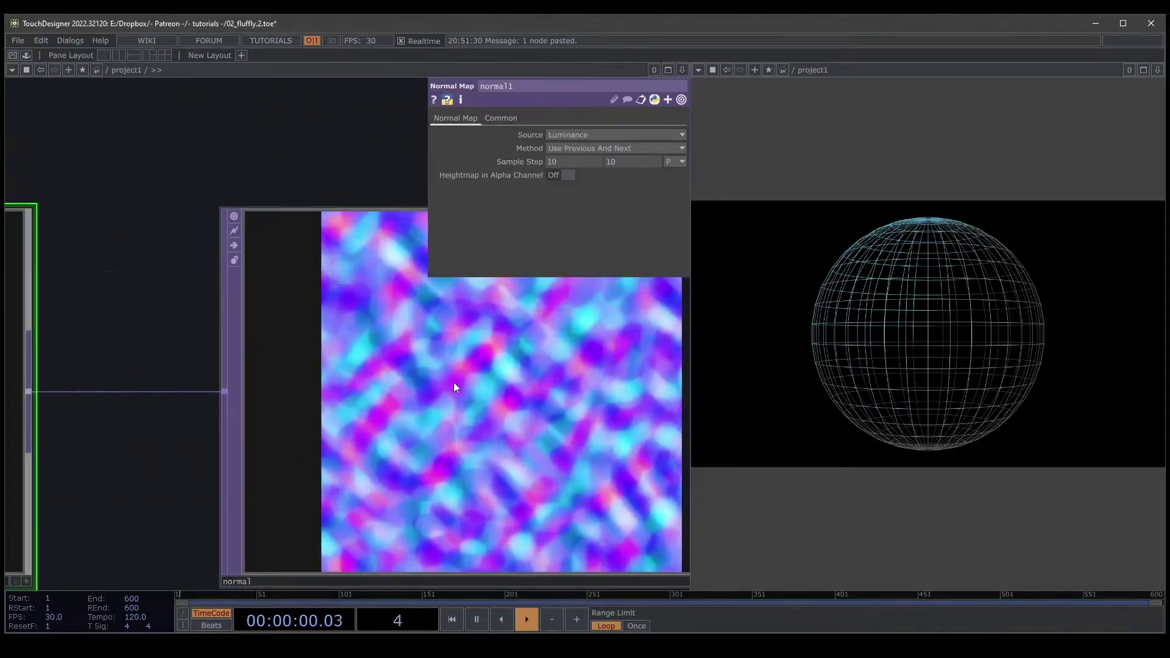
pyautogui.scroll(2, 453, 382)
pyautogui.scroll(-6, 453, 382)
pyautogui.moveTo(308, 295); pyautogui.dragTo(552, 414)
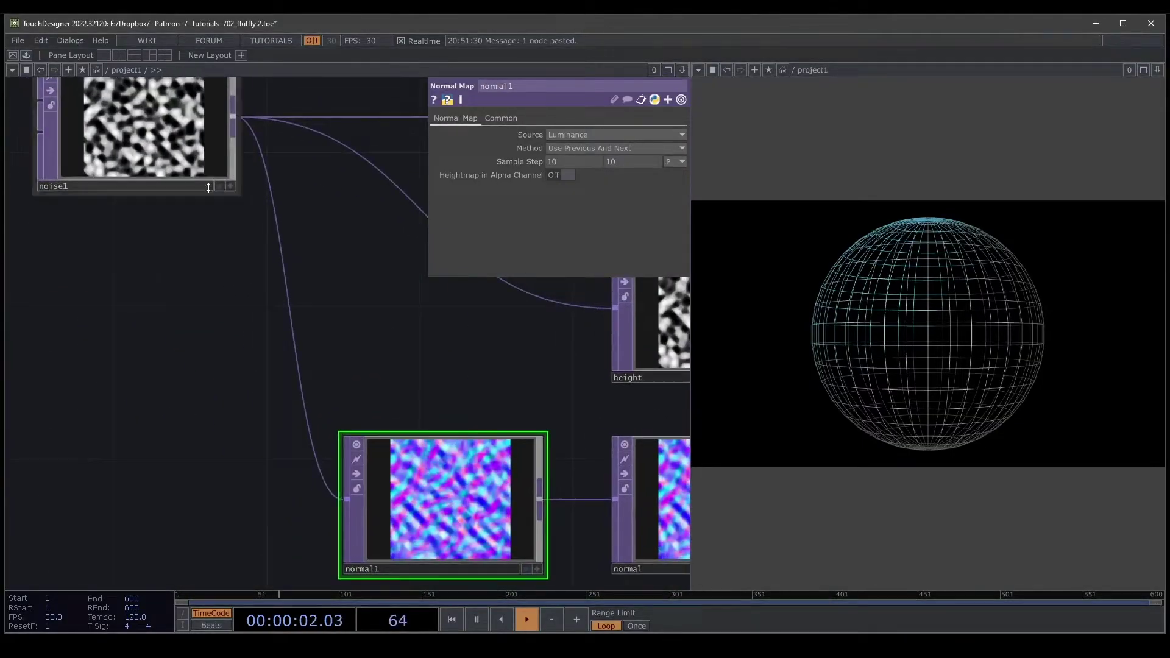
# Set the Noise TOP's resolution to 1024 by 1024 and check the resulting normal map detail
pyautogui.click(208, 187)
pyautogui.click(555, 118)
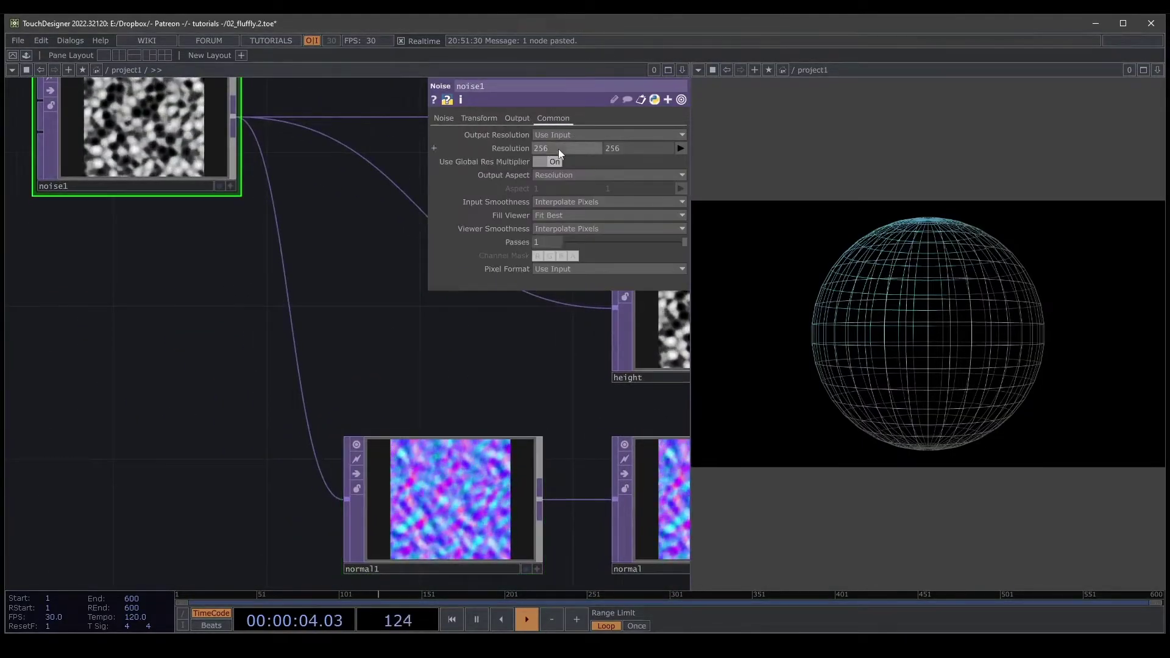
pyautogui.scroll(5, 460, 521)
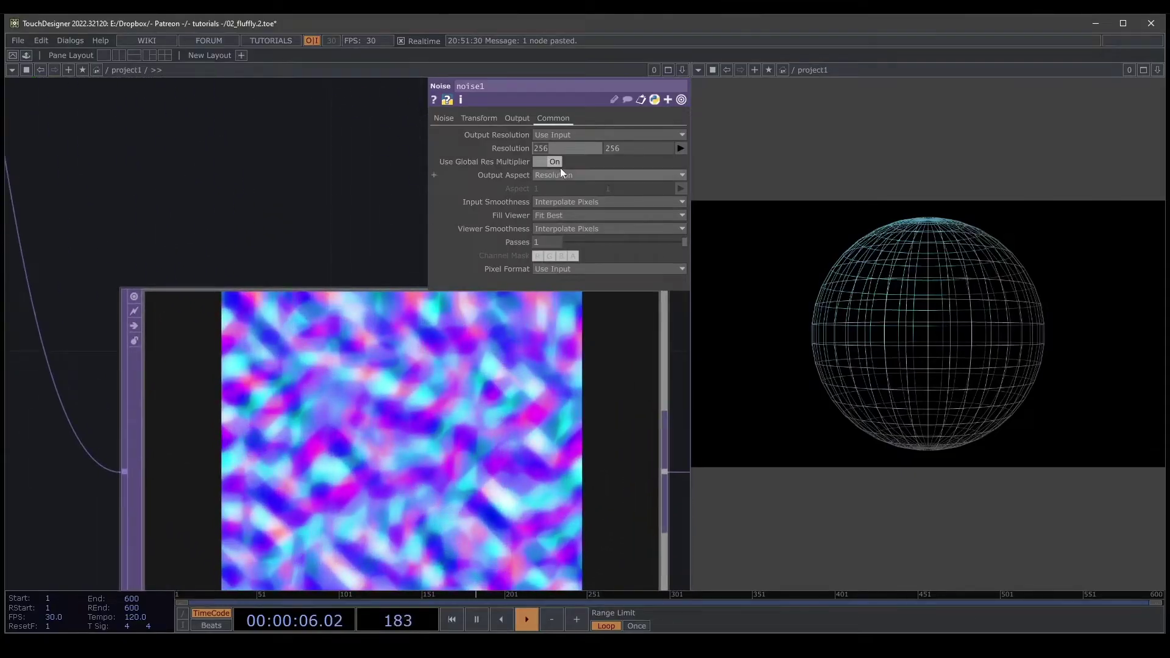
pyautogui.write('1024')
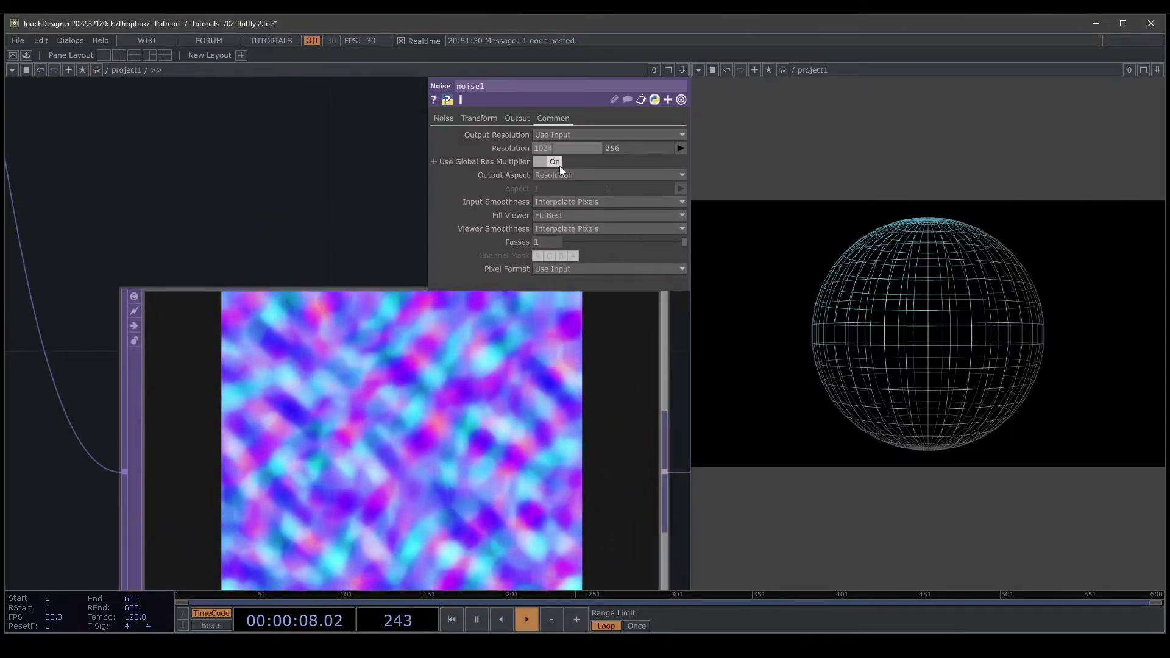
pyautogui.press('Tab')
pyautogui.write('1024')
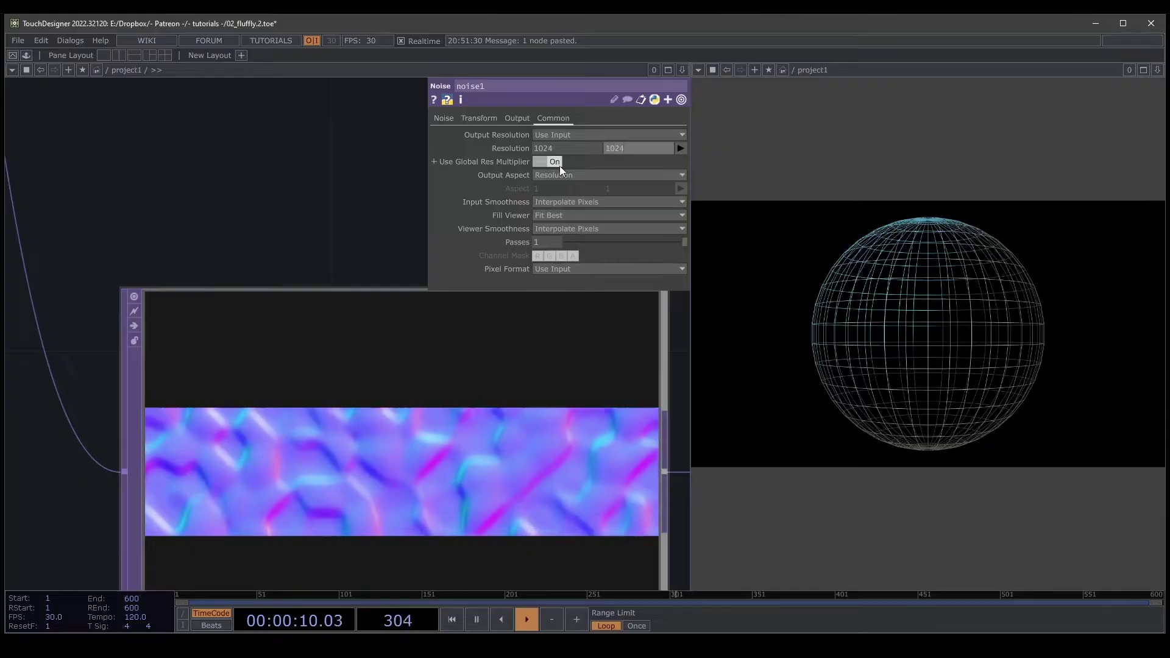
pyautogui.press('Return')
pyautogui.scroll(5, 348, 400)
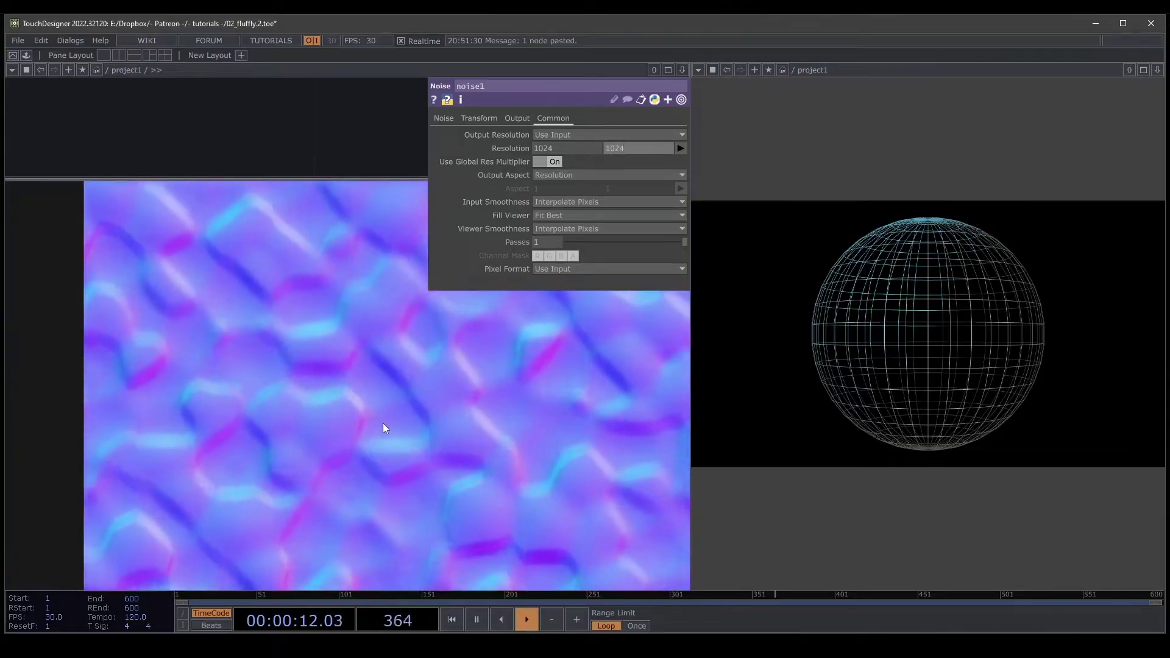
# Assign the color null as the Phong material's Color Map and the normal null as its Normal Map
pyautogui.scroll(-10, 384, 426)
pyautogui.moveTo(467, 464); pyautogui.dragTo(268, 555)
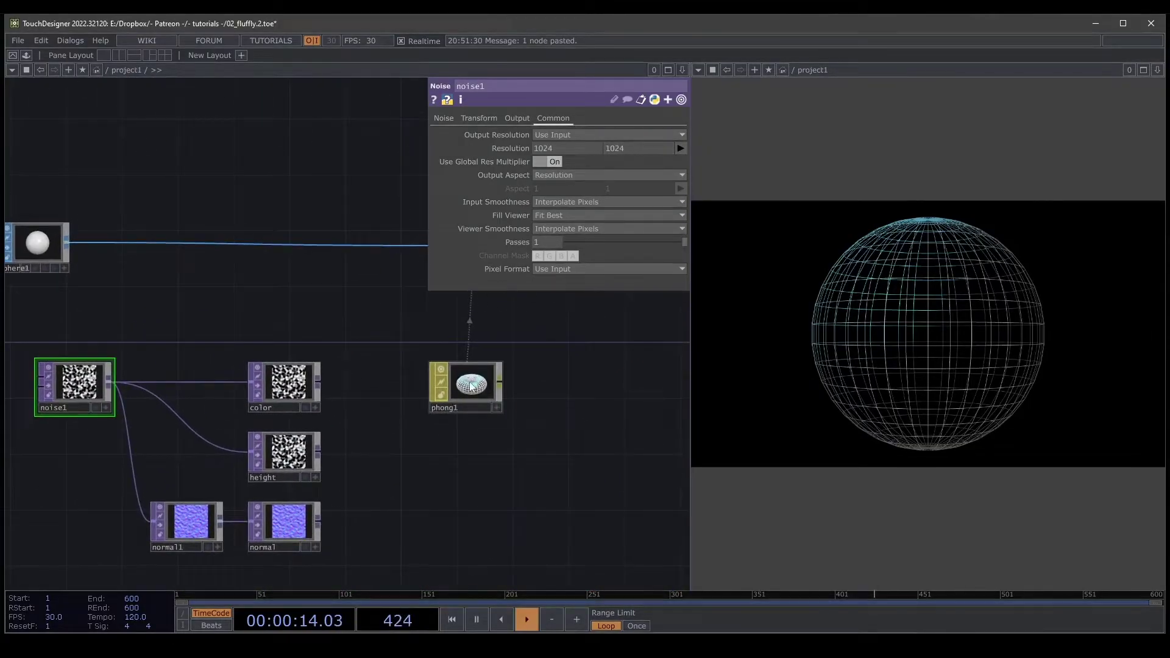
pyautogui.click(471, 388)
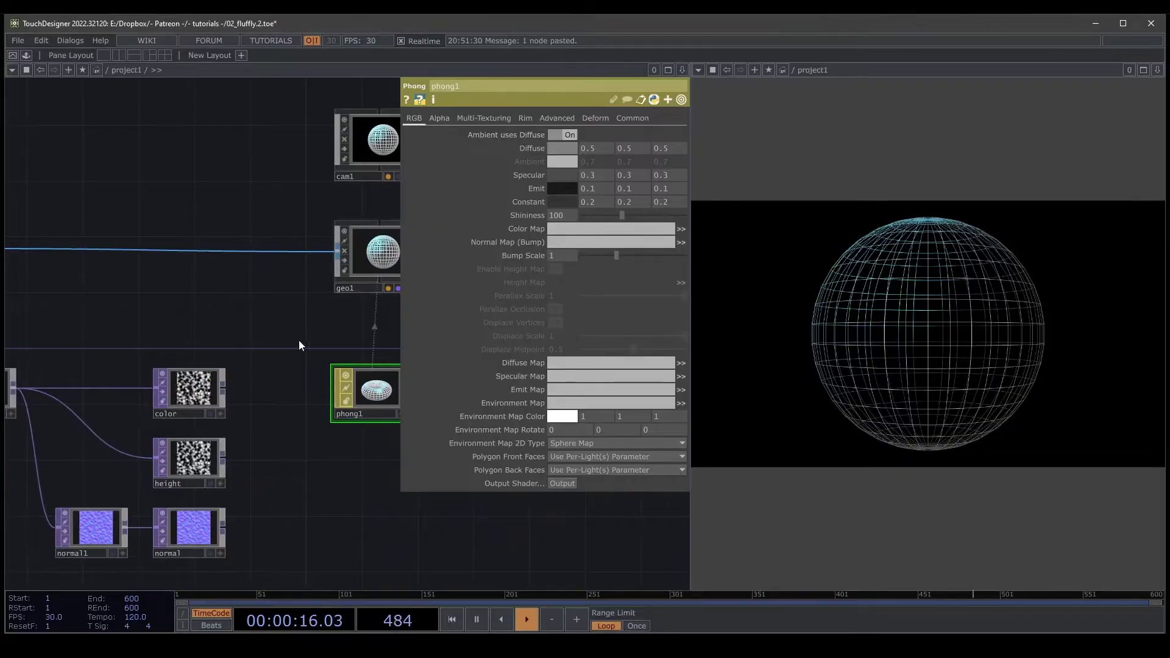
pyautogui.moveTo(298, 345); pyautogui.dragTo(331, 306)
pyautogui.moveTo(224, 346); pyautogui.dragTo(595, 245)
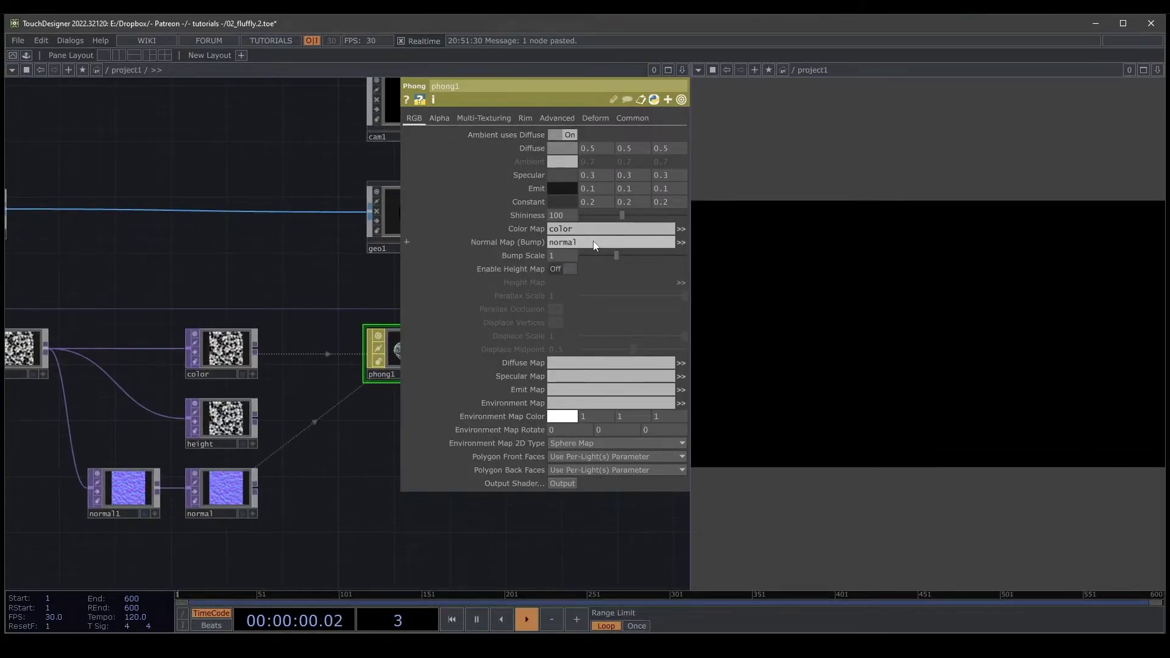
# Enable the Phong material's height map with the height null as its source, and turn on Displace Vertices
pyautogui.click(569, 269)
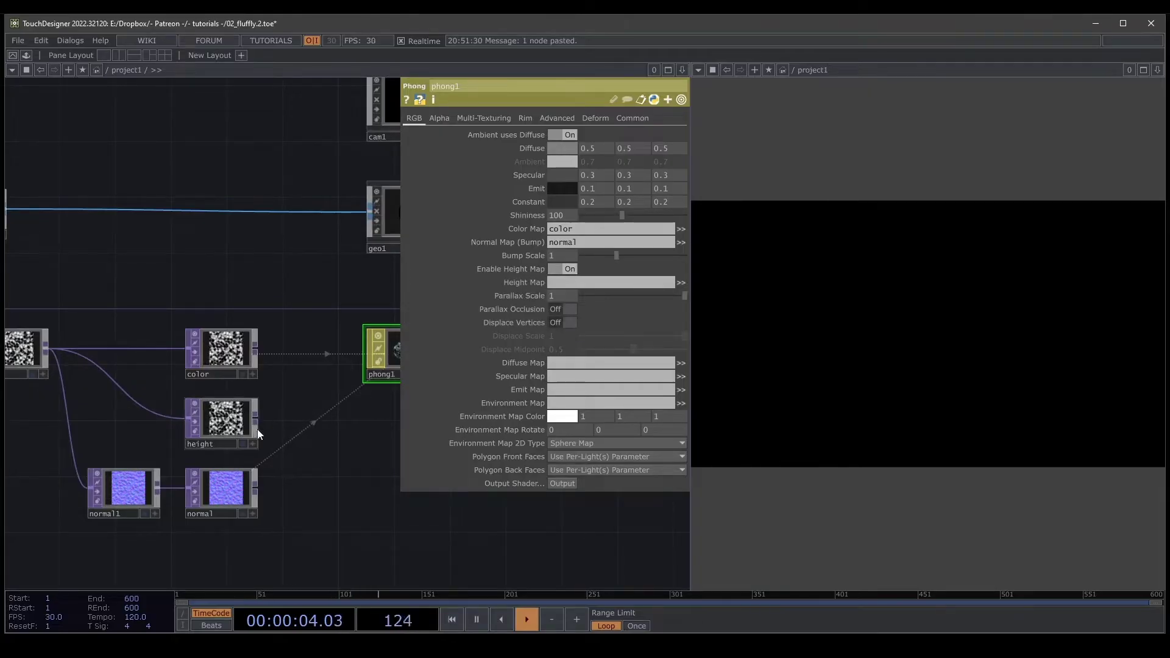
pyautogui.moveTo(258, 433); pyautogui.dragTo(605, 284)
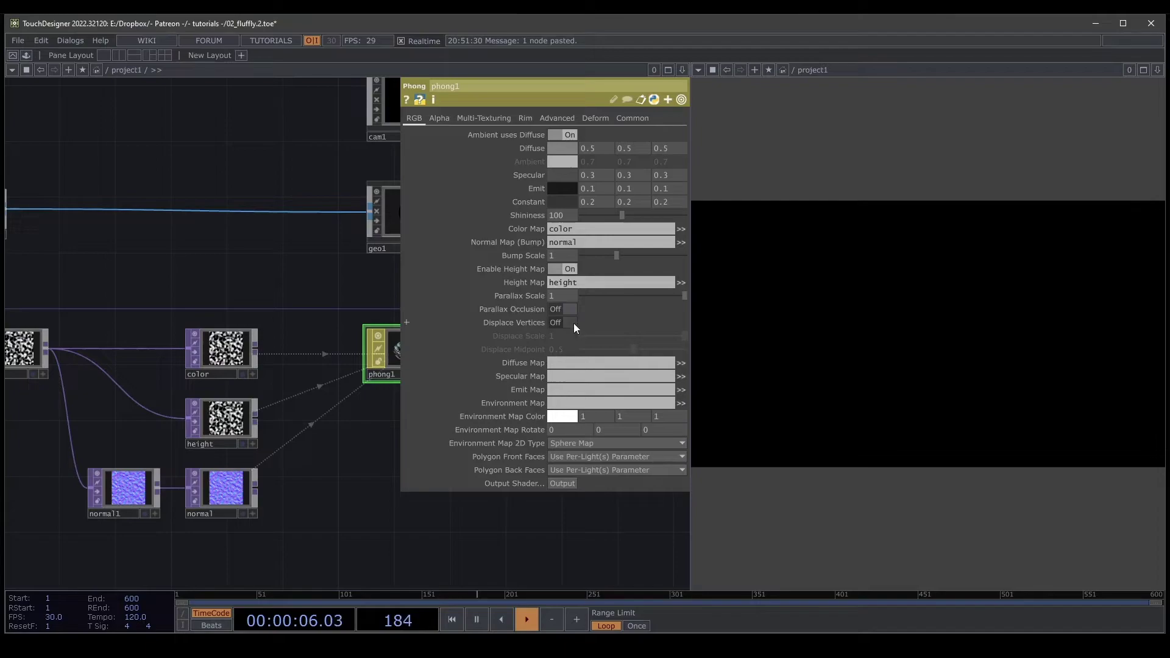
pyautogui.click(570, 323)
# Read the warning on the Render TOP and insert an Attribute Create SOP between the sphere and the geometry
pyautogui.moveTo(266, 310); pyautogui.dragTo(154, 399)
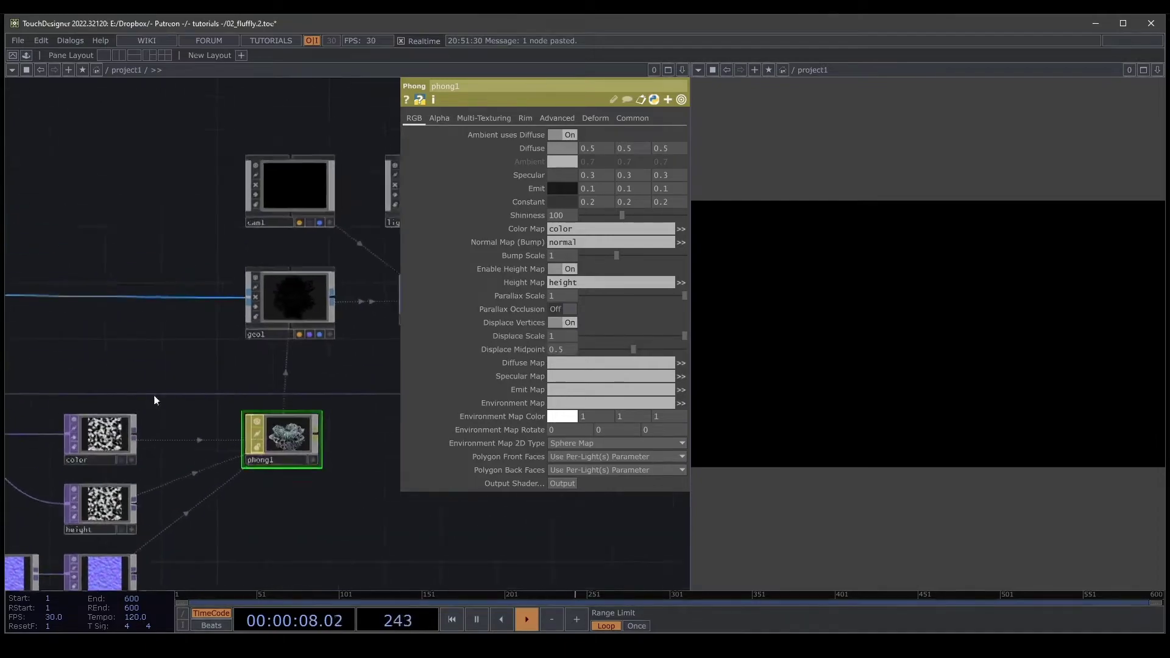
pyautogui.scroll(2, 170, 400)
pyautogui.scroll(4, 287, 306)
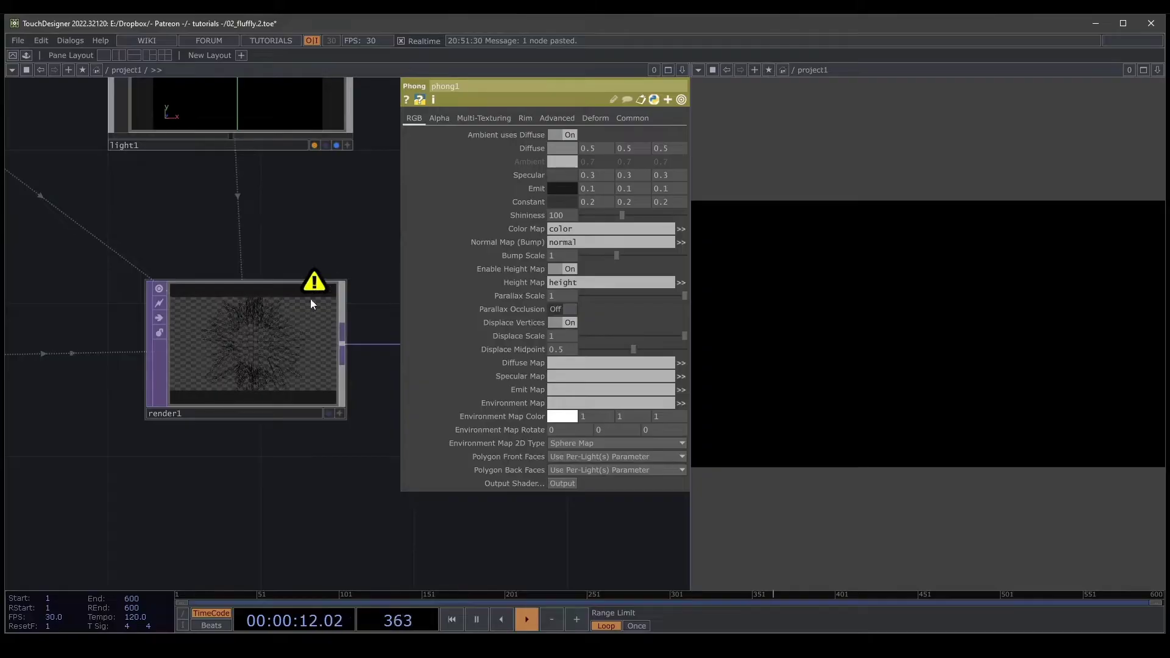
pyautogui.moveTo(314, 283)
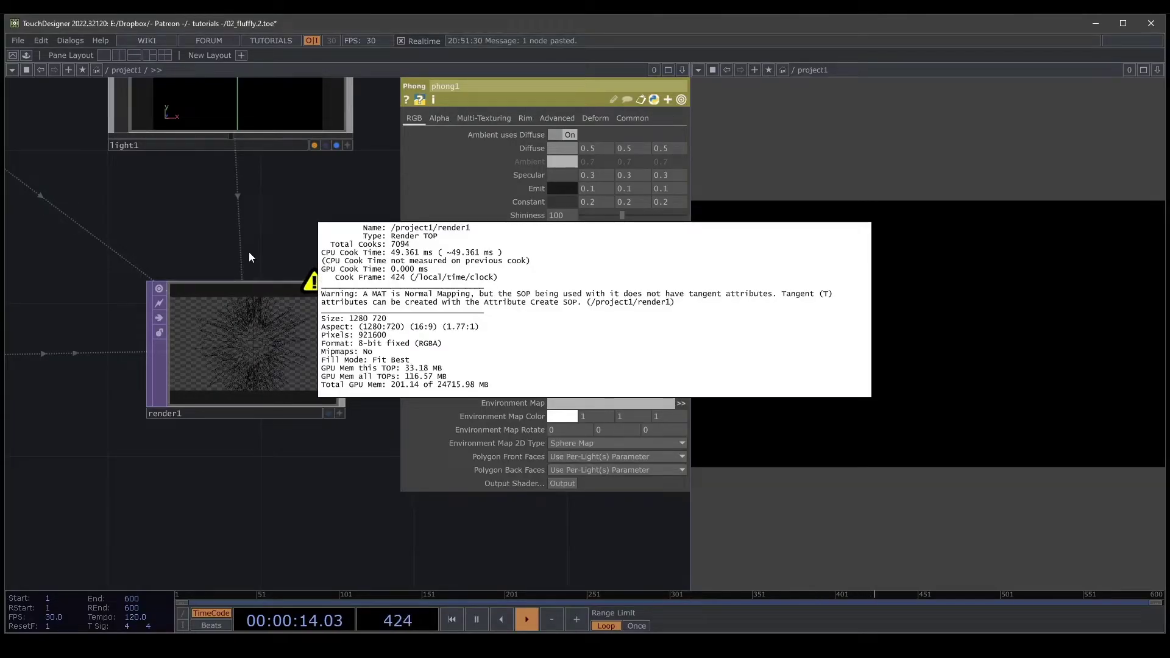
pyautogui.scroll(-5, 242, 393)
pyautogui.rightClick(165, 390)
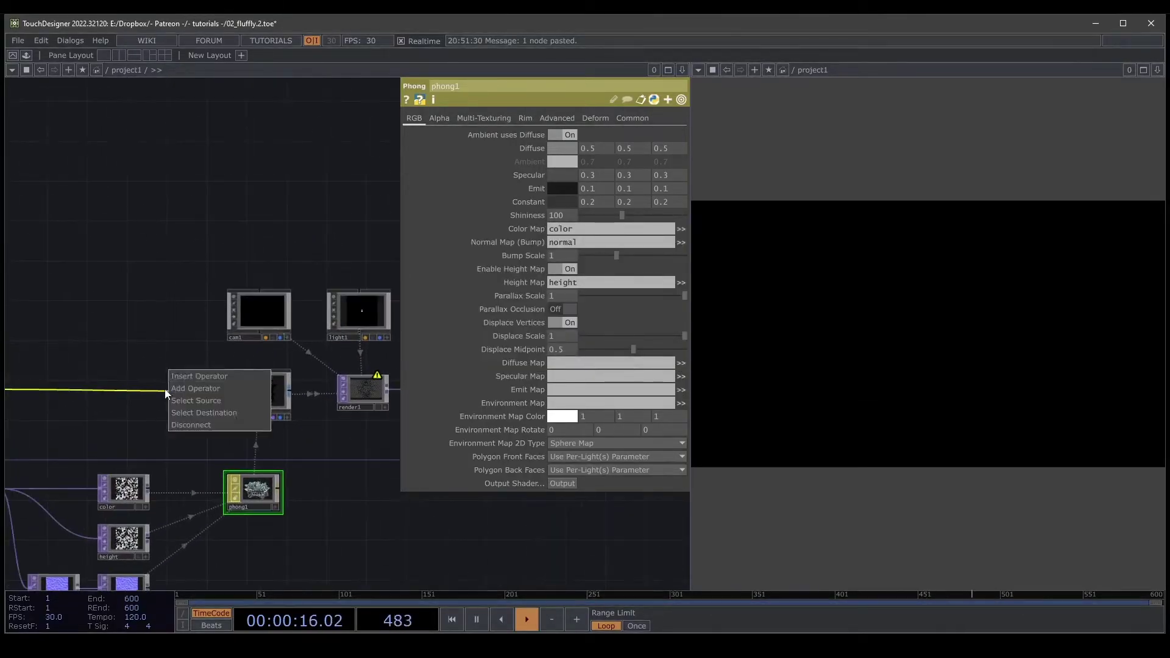
pyautogui.click(187, 379)
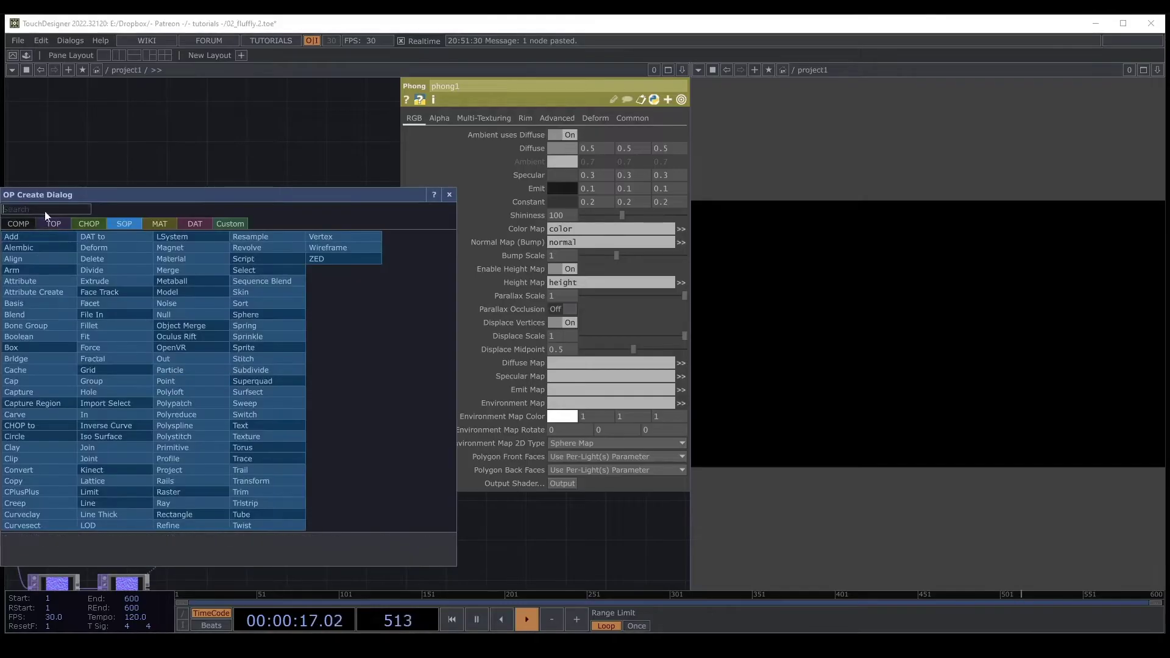
pyautogui.click(35, 290)
pyautogui.click(166, 397)
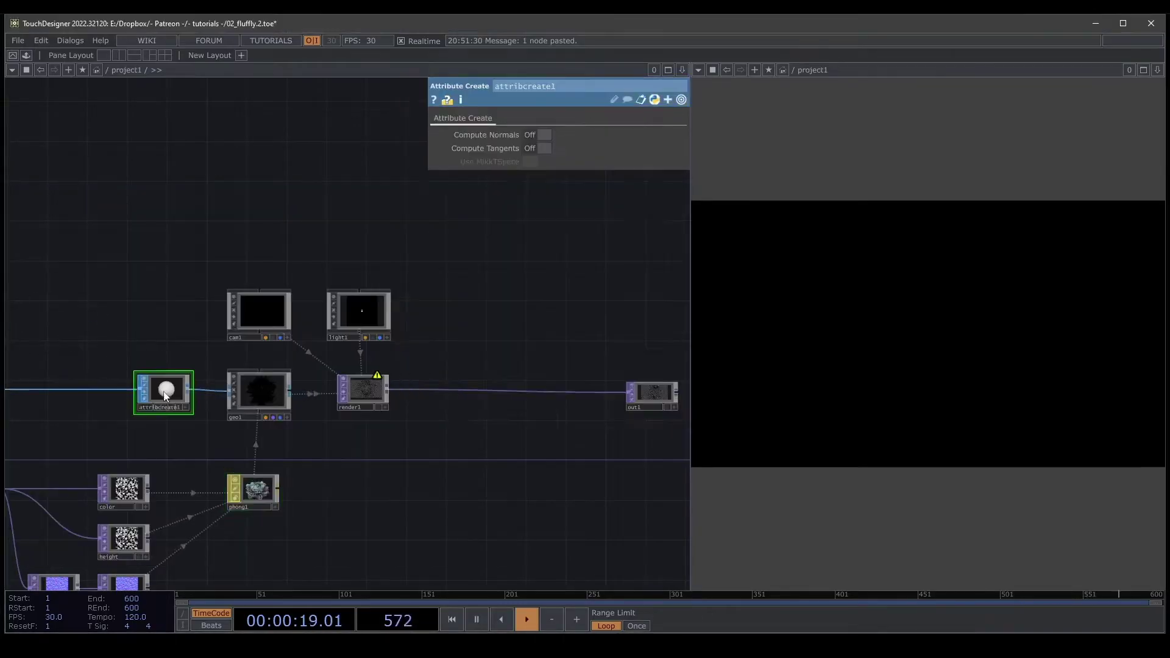
# Turn on Compute Normals and Compute Tangents for the Attribute Create SOP
pyautogui.click(544, 134)
pyautogui.click(543, 148)
pyautogui.moveTo(576, 294); pyautogui.dragTo(699, 227)
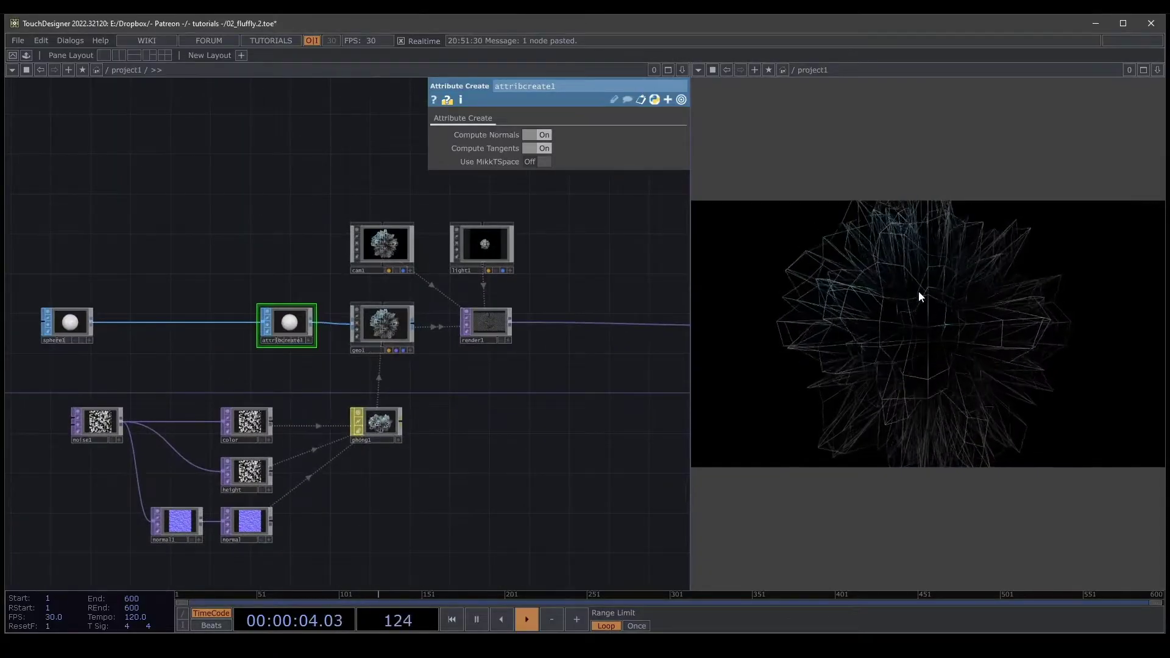
# Examine how the height map's dark and bright areas displace the wireframe shape in the Phong material preview
pyautogui.moveTo(234, 338); pyautogui.dragTo(264, 260)
pyautogui.scroll(6, 349, 402)
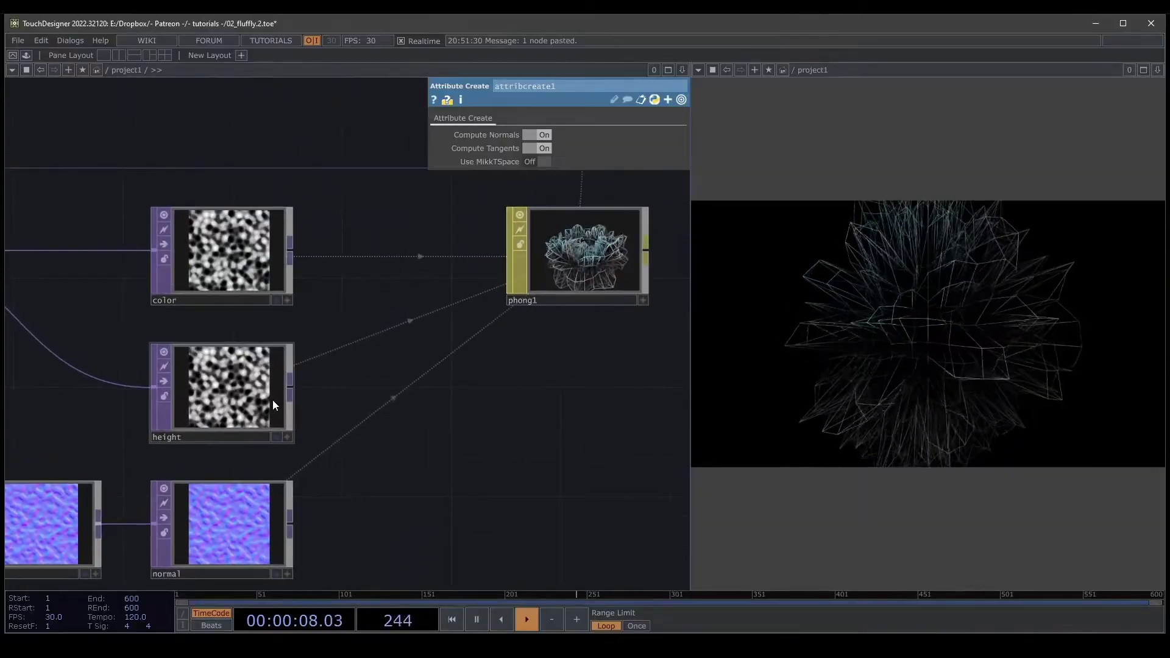
pyautogui.click(557, 254)
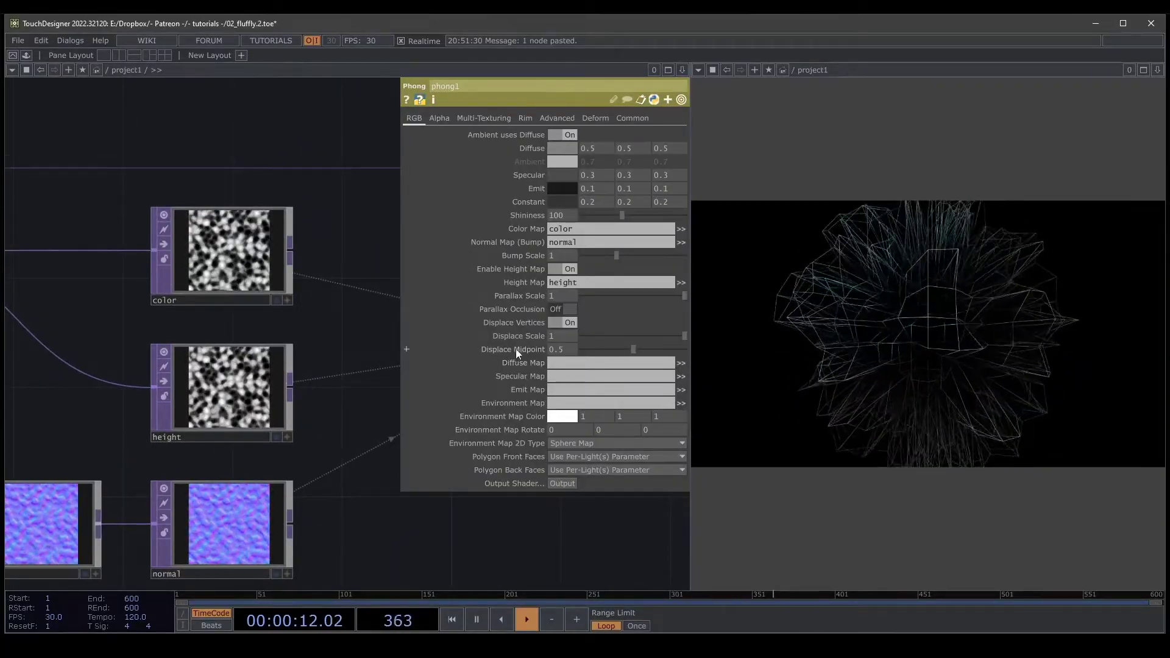
pyautogui.scroll(2, 176, 396)
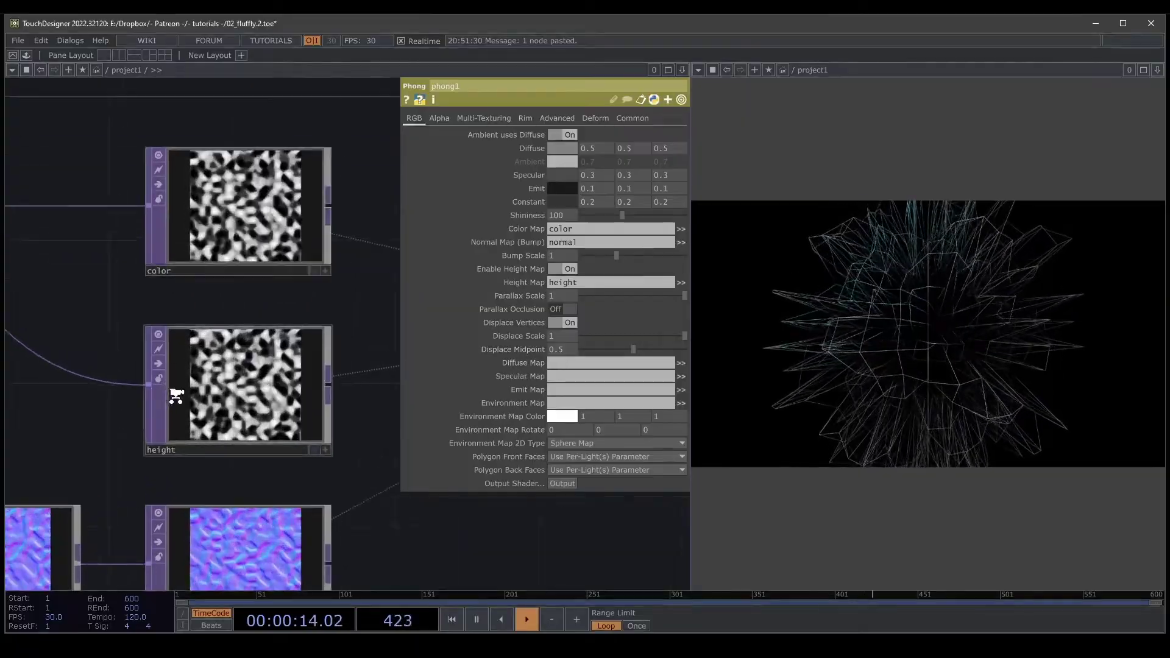
pyautogui.scroll(3, 176, 396)
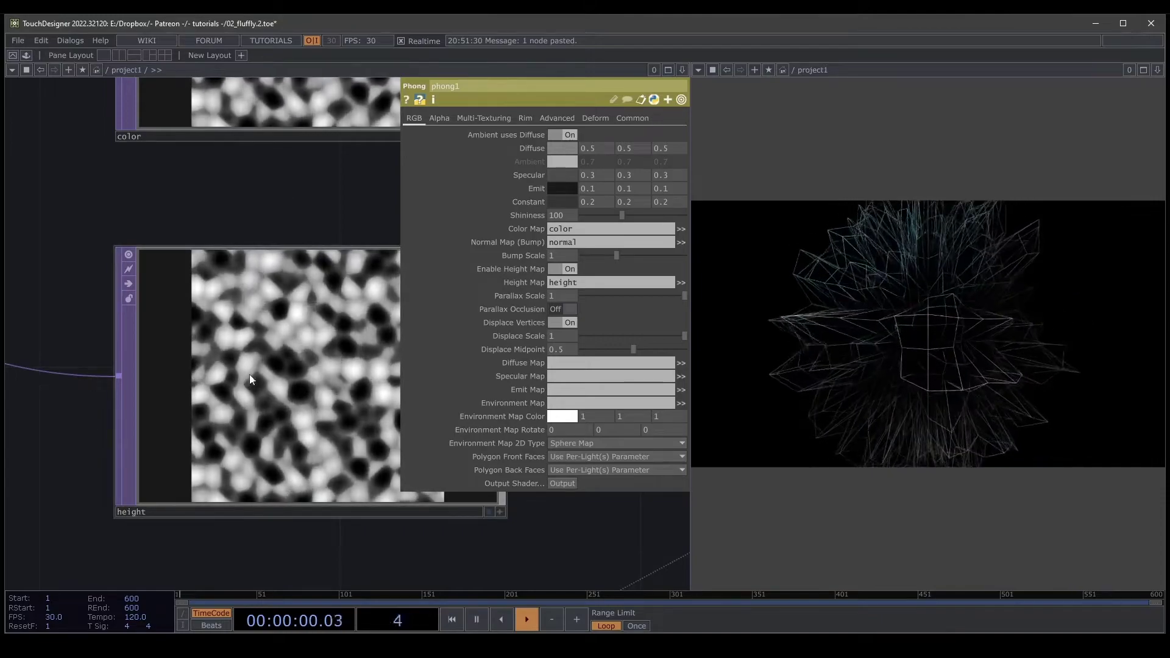
pyautogui.moveTo(186, 233); pyautogui.dragTo(15, 262)
pyautogui.moveTo(292, 262); pyautogui.dragTo(15, 316)
pyautogui.moveTo(268, 316); pyautogui.dragTo(15, 359)
pyautogui.moveTo(268, 356); pyautogui.dragTo(86, 367)
pyautogui.scroll(4, 373, 376)
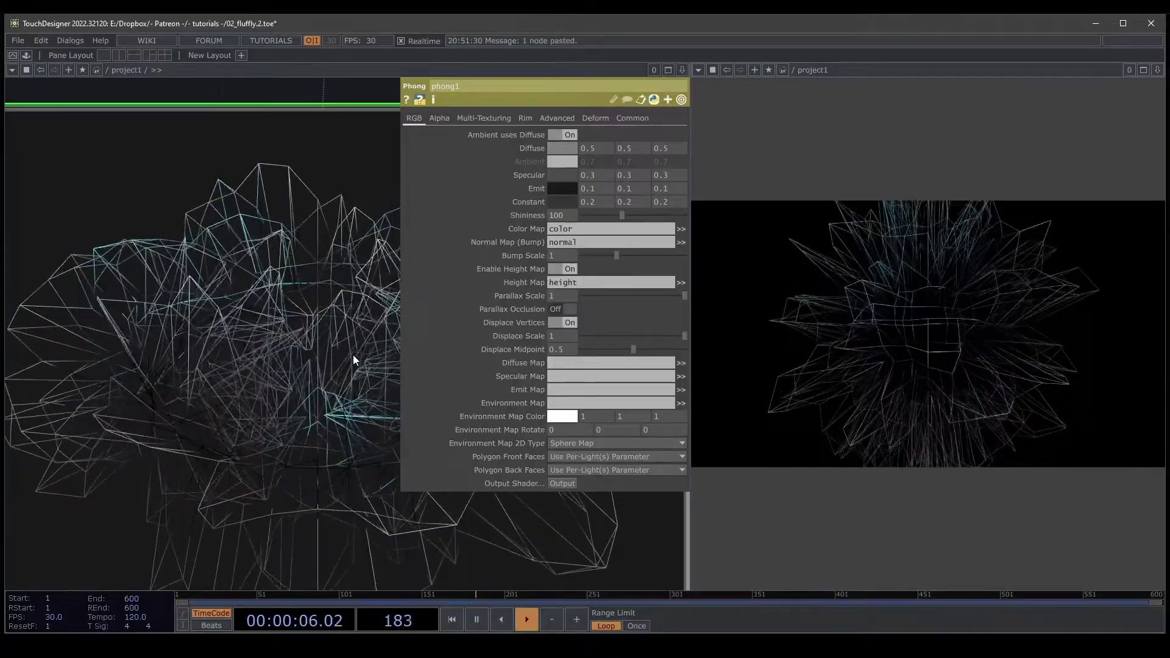
# Set the Phong material's Displace Scale to 0.333 and its Displace Midpoint to 0.494
pyautogui.scroll(-10, 353, 354)
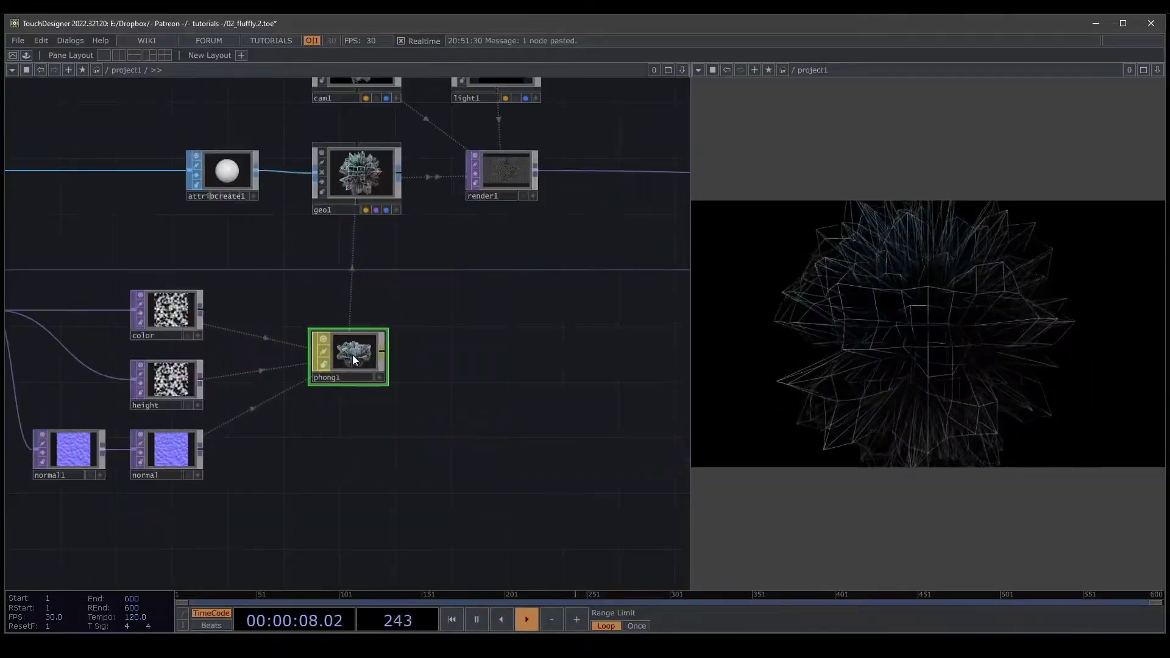
pyautogui.moveTo(280, 287); pyautogui.dragTo(391, 311)
pyautogui.press('p')
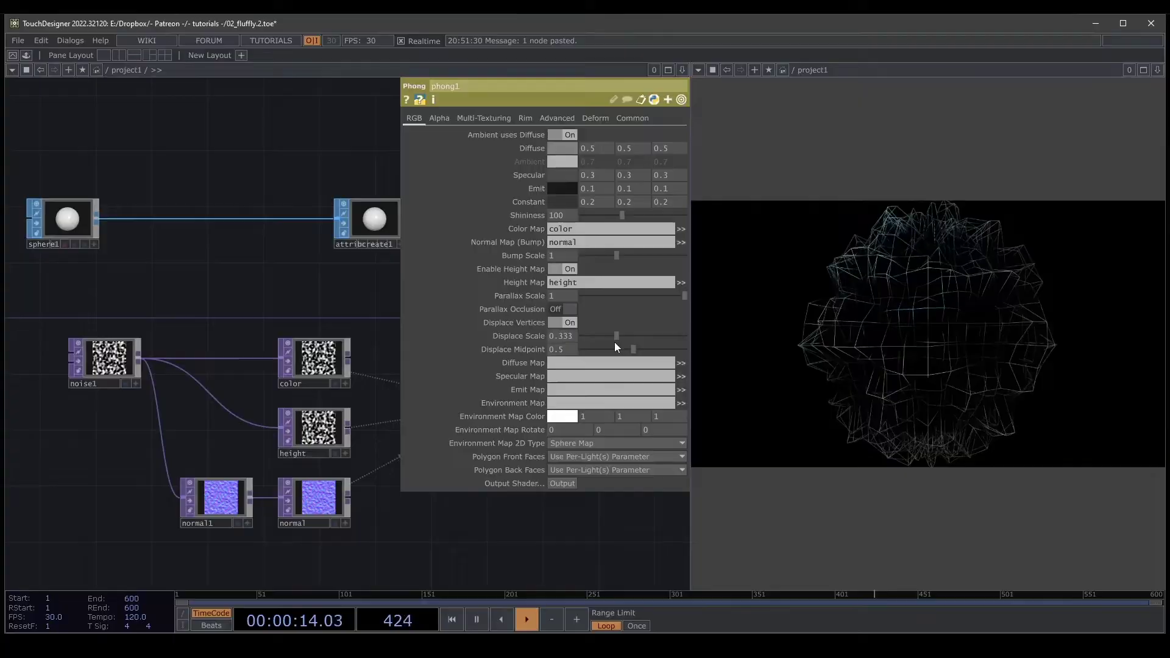
pyautogui.moveTo(634, 349)
pyautogui.mouseDown()
pyautogui.moveTo(620, 353)
pyautogui.moveTo(634, 355)
pyautogui.mouseUp()
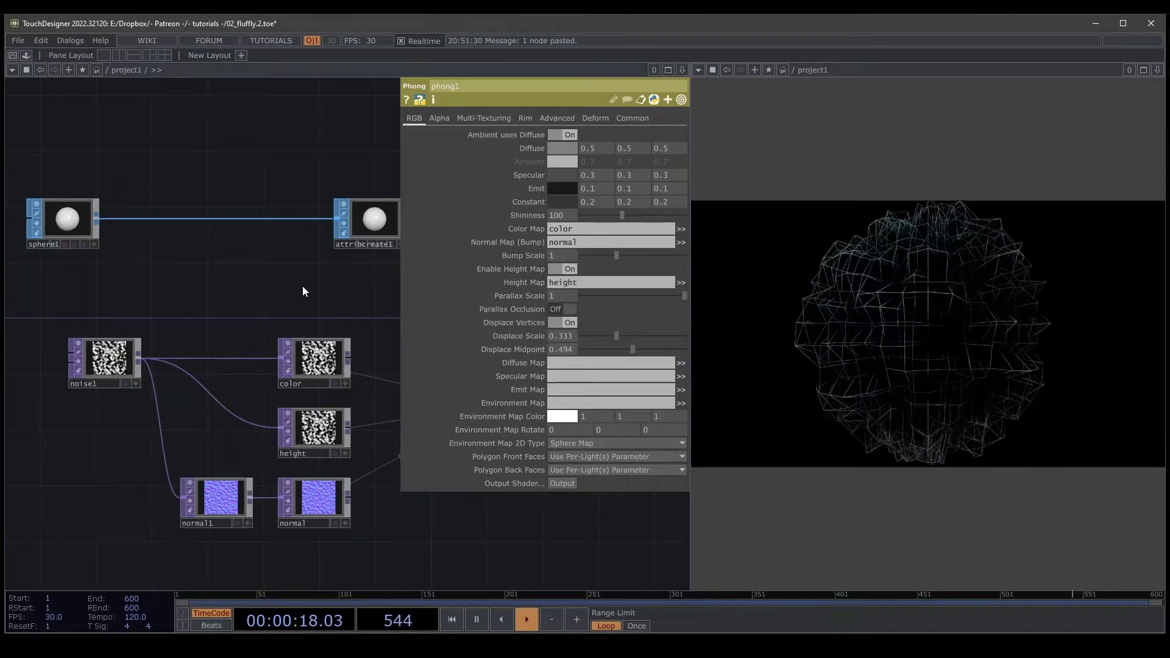
# Insert a Fractal SOP on the wire between the sphere and the Attribute Create SOP
pyautogui.press('p')
pyautogui.moveTo(442, 318); pyautogui.dragTo(701, 364)
pyautogui.moveTo(358, 275); pyautogui.dragTo(255, 268)
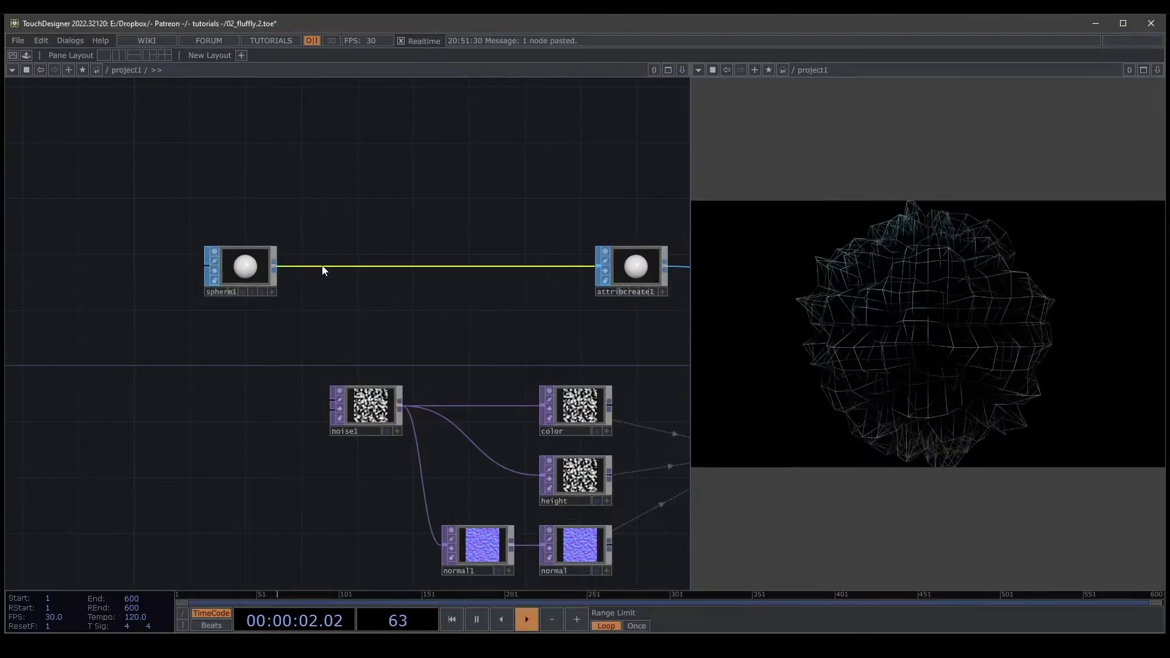
pyautogui.rightClick(323, 270)
pyautogui.click(345, 247)
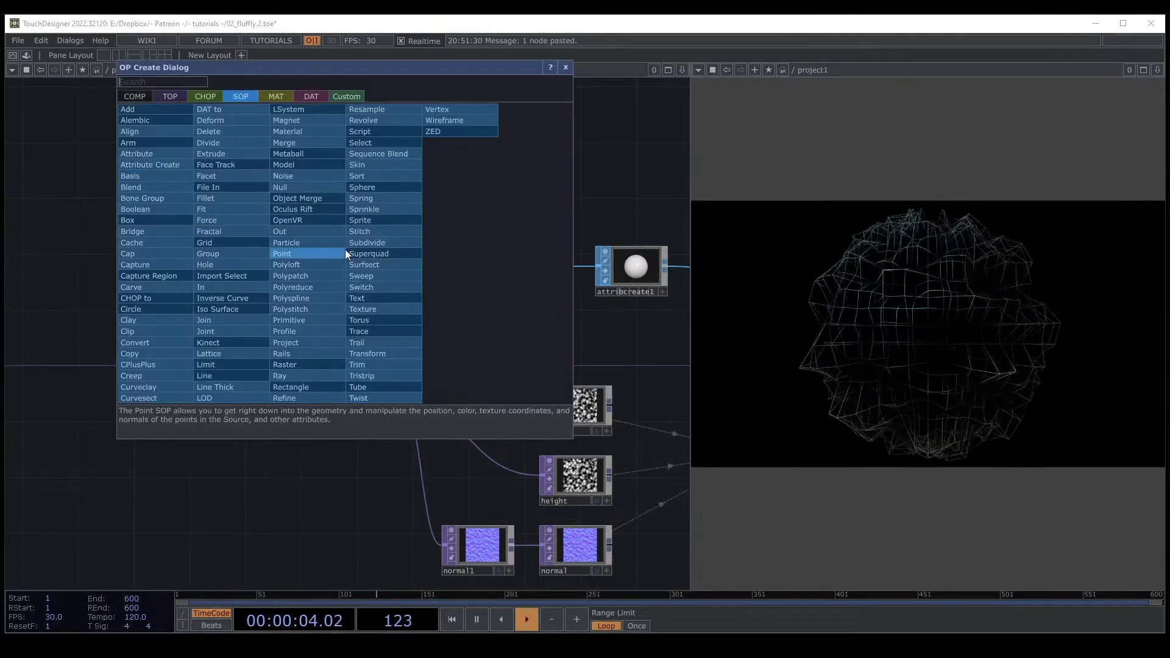
pyautogui.write('frra')
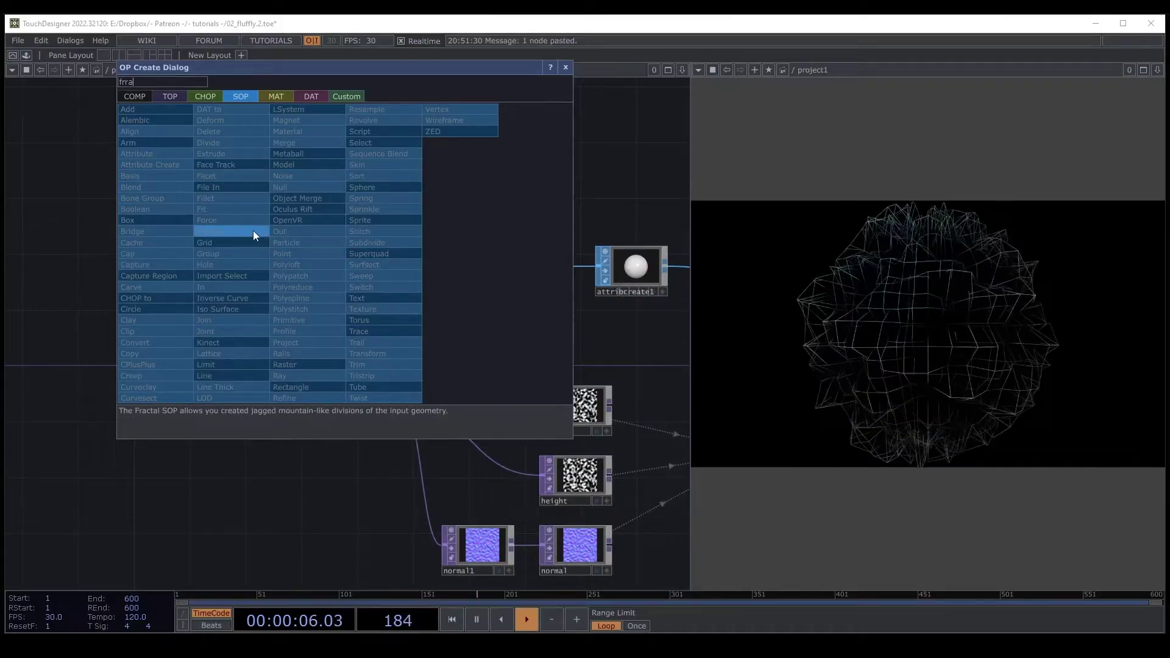
pyautogui.click(253, 231)
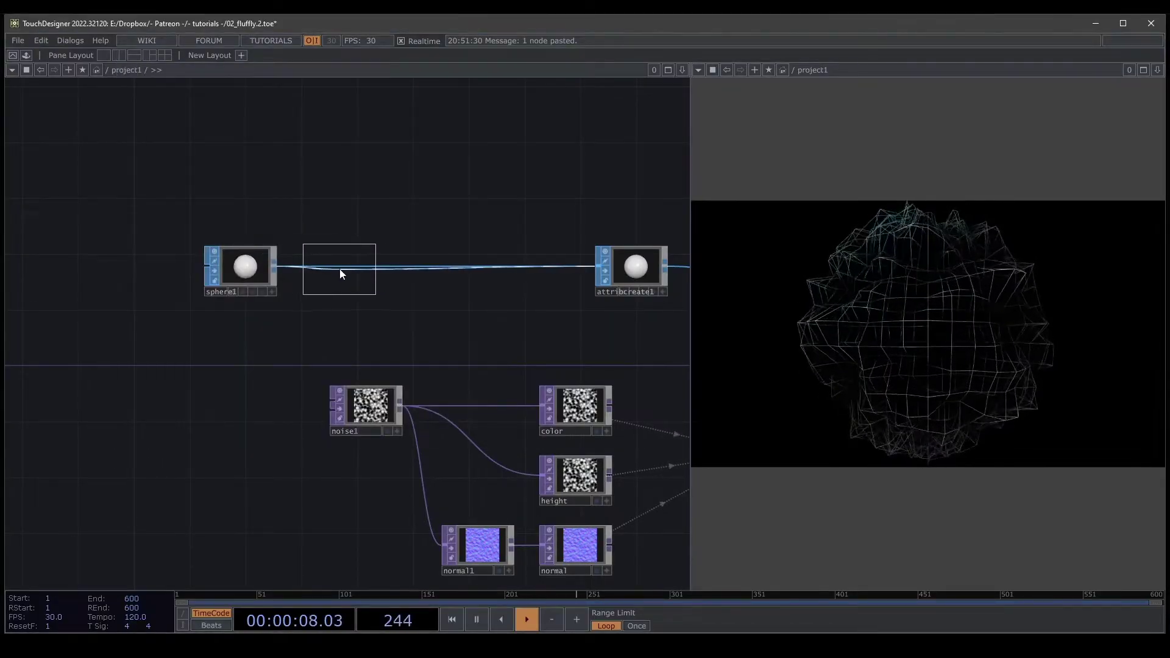
pyautogui.scroll(3, 322, 245)
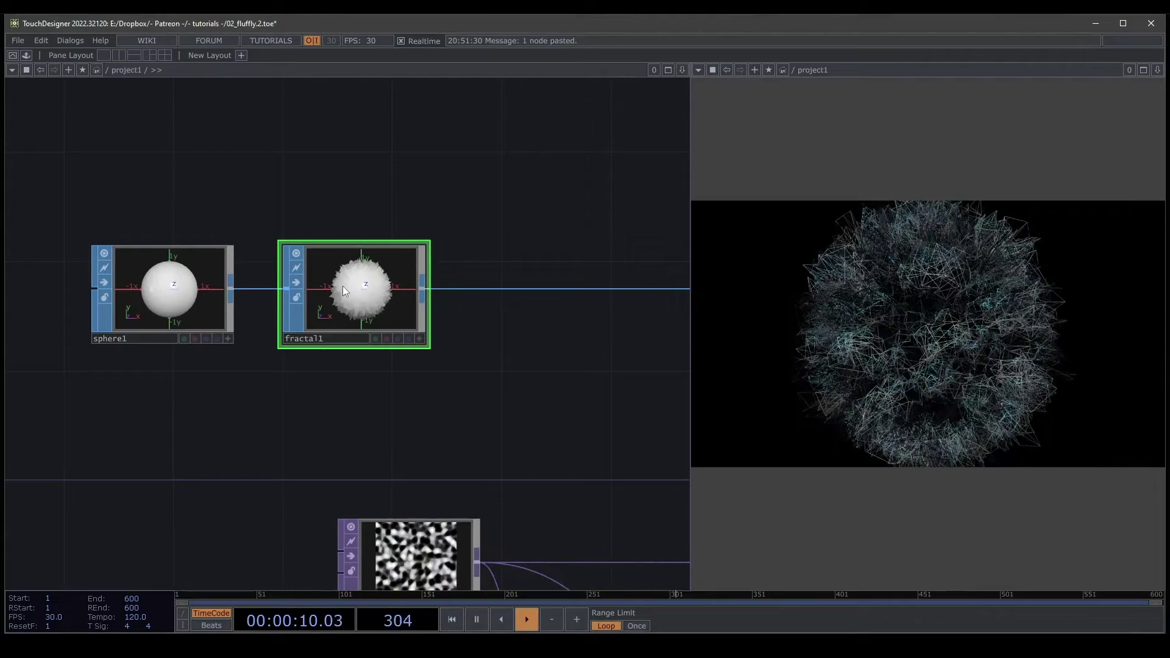
# Set the Fractal SOP's Divisions to 1, Smoothness to 0.43 and Scale to 0.46
pyautogui.press('p')
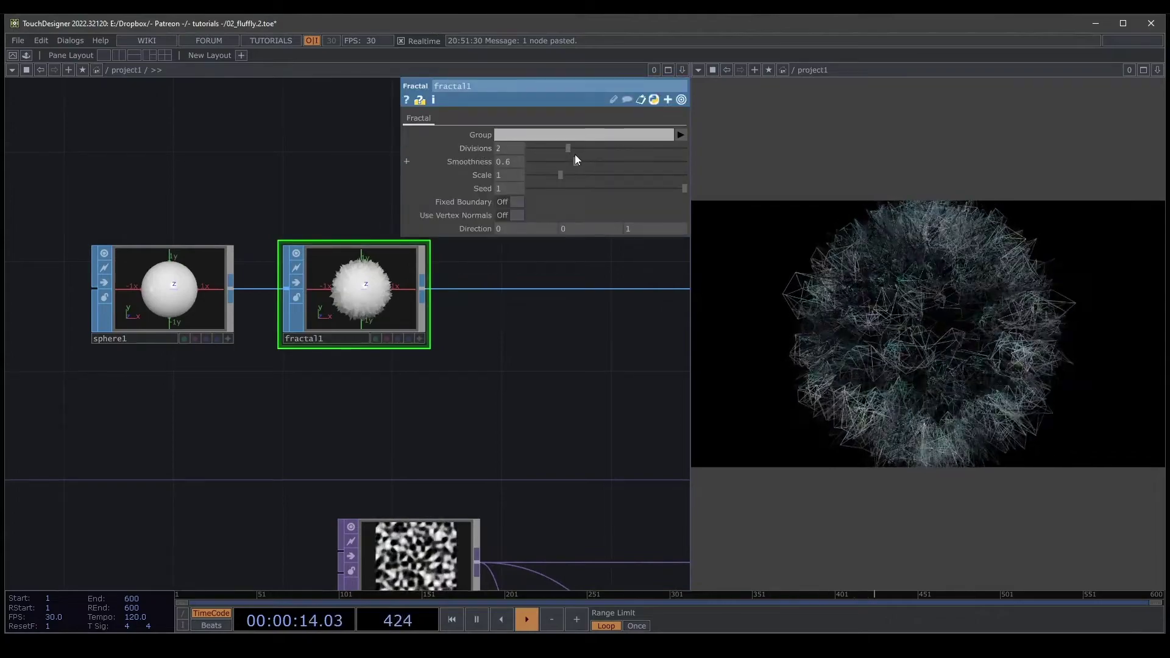
pyautogui.moveTo(566, 150); pyautogui.dragTo(537, 151)
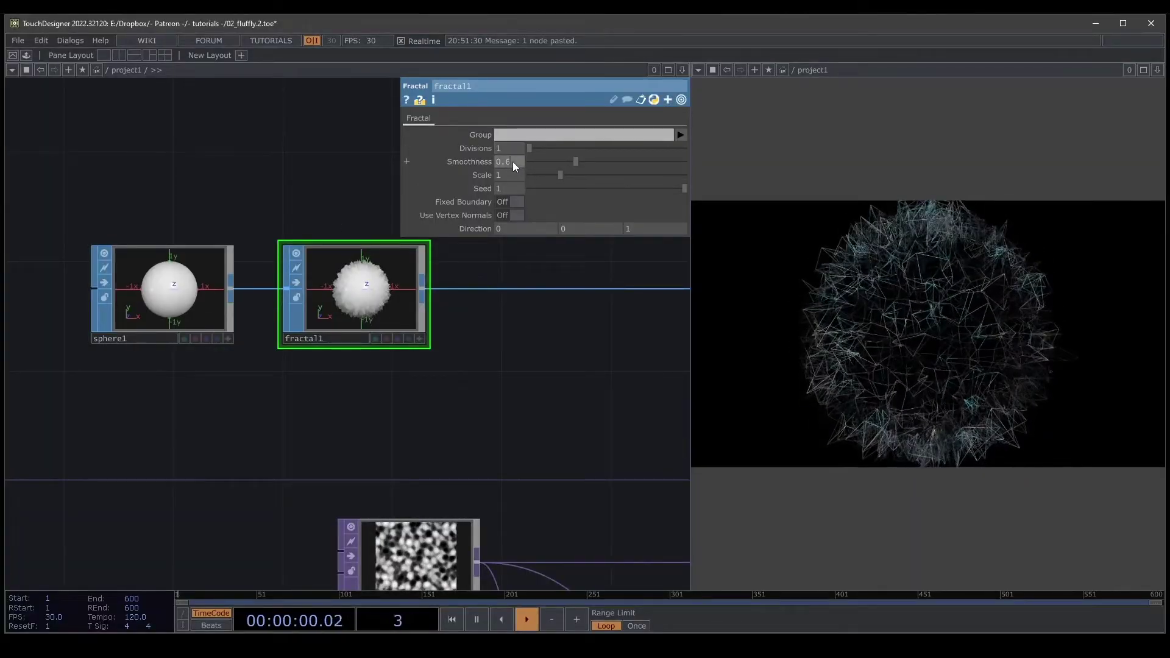
pyautogui.moveTo(513, 161); pyautogui.dragTo(491, 149, button='middle')
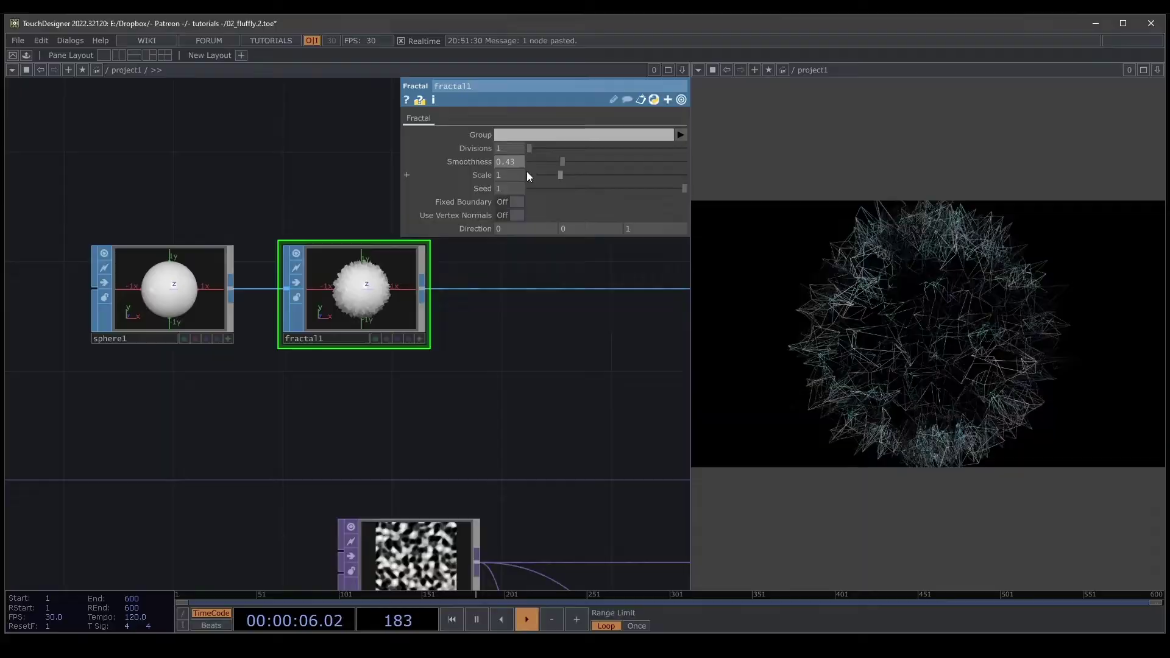
pyautogui.moveTo(517, 175); pyautogui.dragTo(506, 162, button='middle')
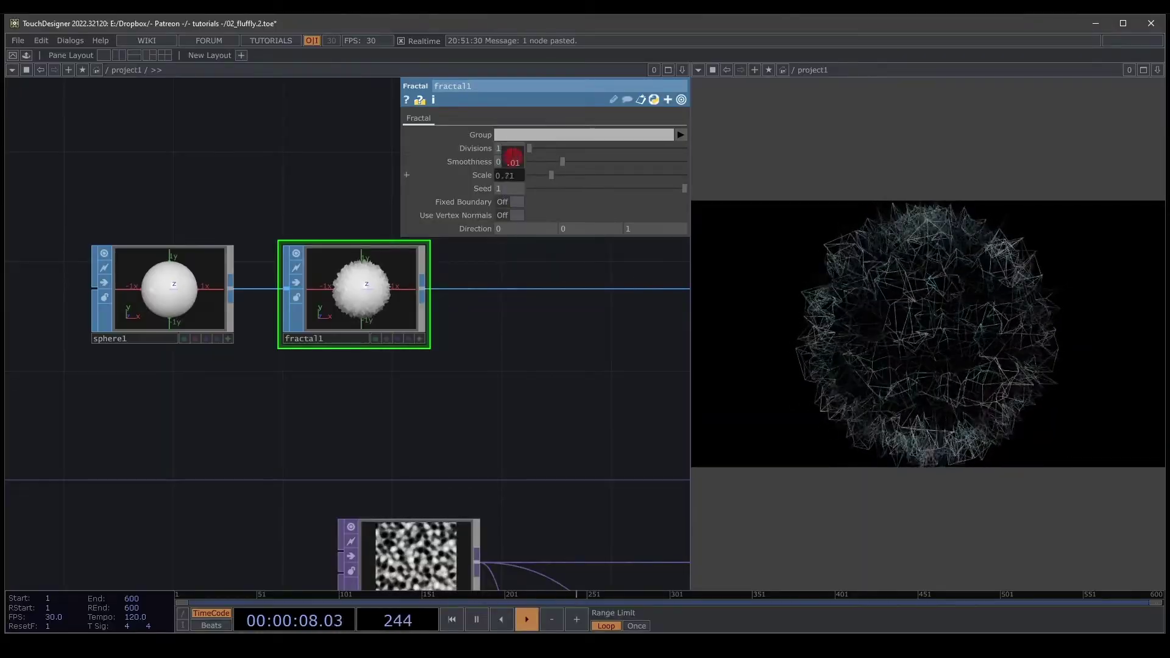
# Increase the sphere's mesh detail to 100 rows and 100 columns
pyautogui.click(148, 308)
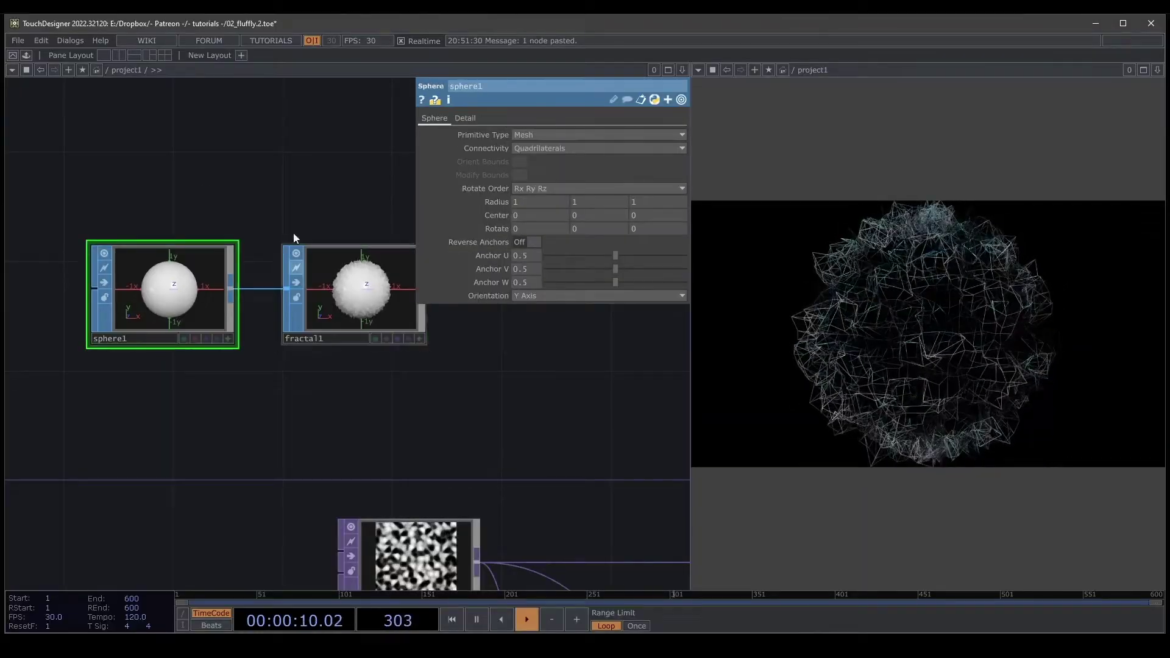
pyautogui.click(463, 118)
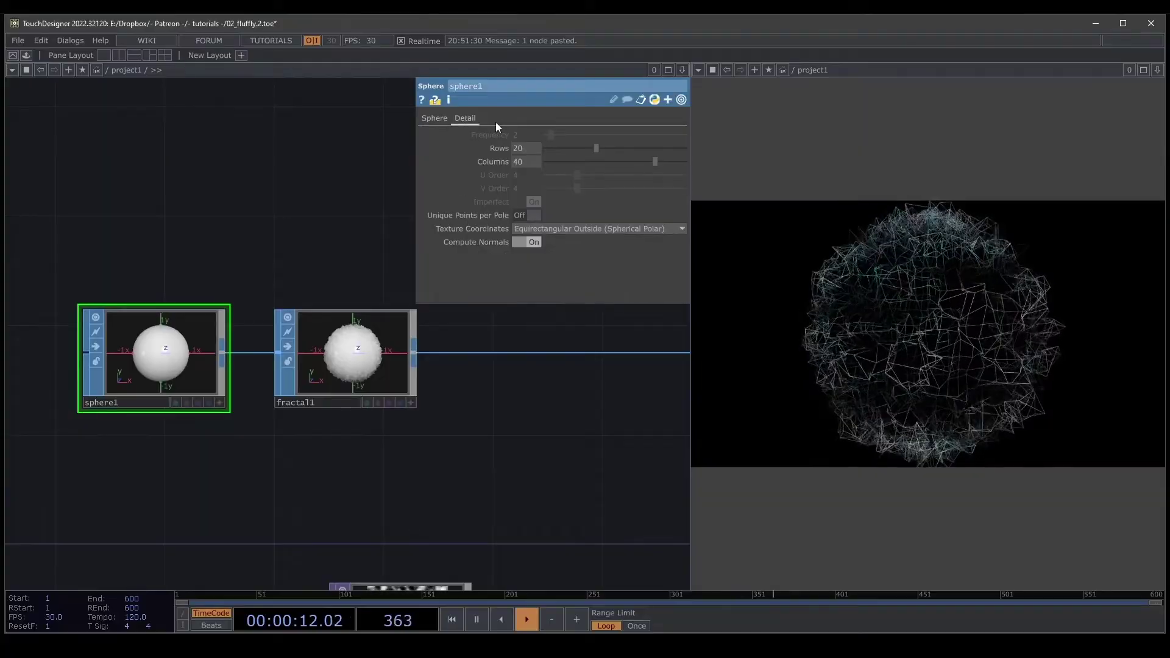
pyautogui.moveTo(590, 148); pyautogui.dragTo(773, 134)
pyautogui.moveTo(656, 162); pyautogui.dragTo(723, 165)
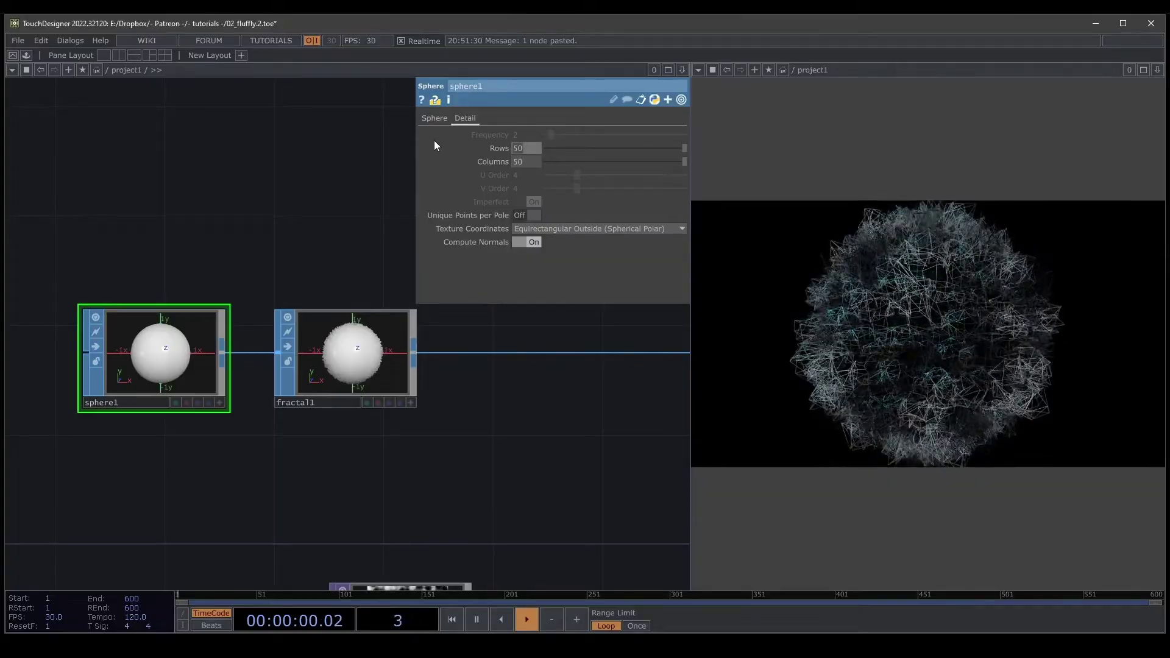
pyautogui.write('100')
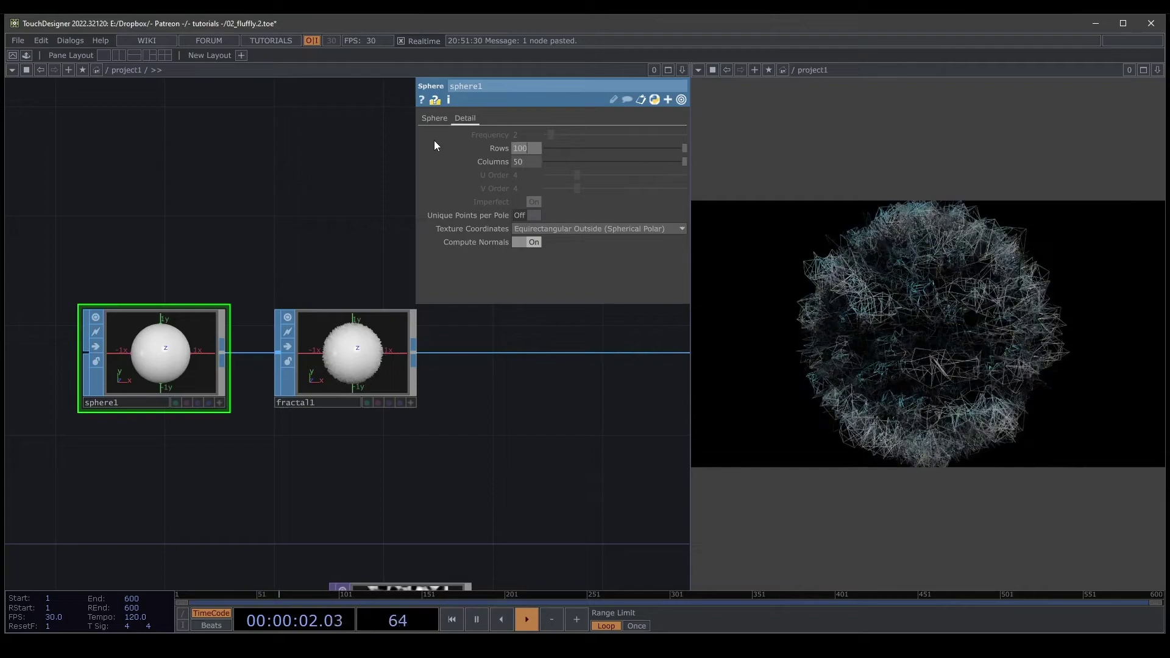
pyautogui.press('Tab')
pyautogui.write('100')
pyautogui.press('Return')
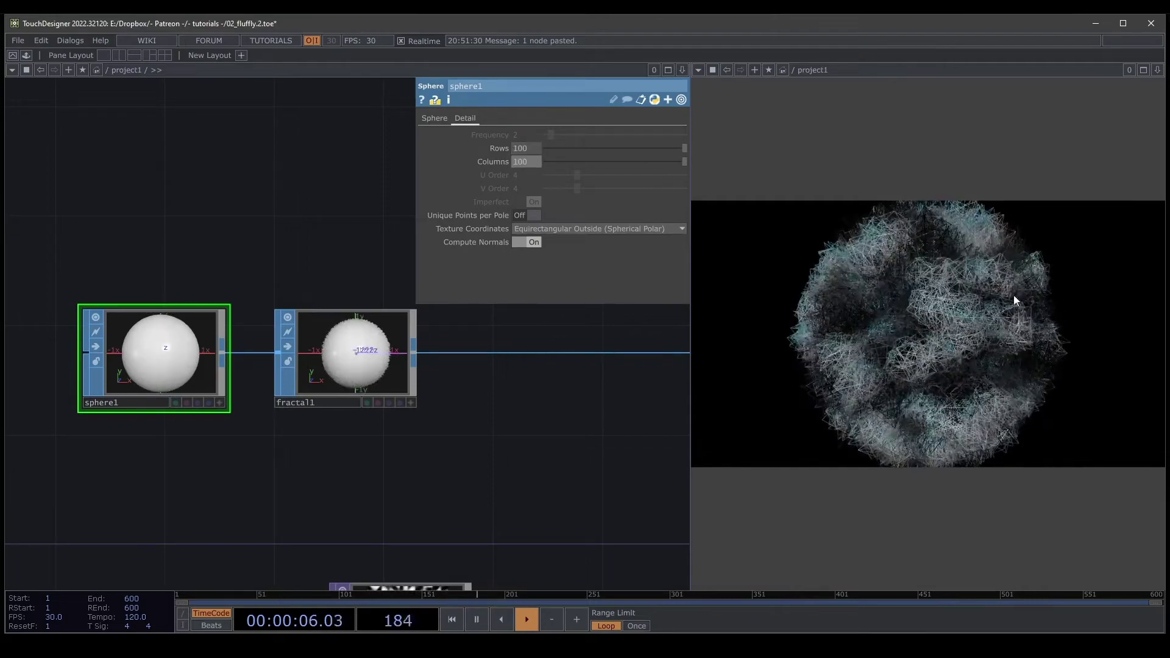
# Reduce the Fractal SOP's Scale to 0.07 and its Smoothness to 0.11
pyautogui.click(325, 356)
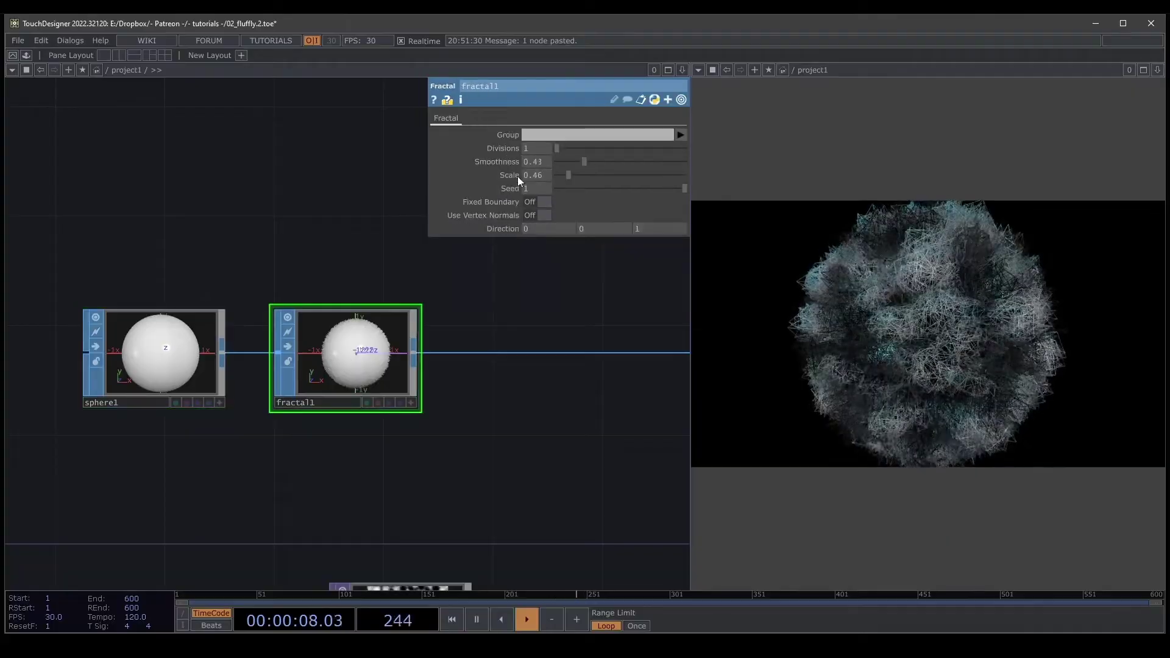
pyautogui.moveTo(539, 175)
pyautogui.mouseDown(button='middle')
pyautogui.moveTo(541, 188)
pyautogui.moveTo(536, 157)
pyautogui.moveTo(547, 163)
pyautogui.moveTo(536, 163)
pyautogui.mouseUp(button='middle')
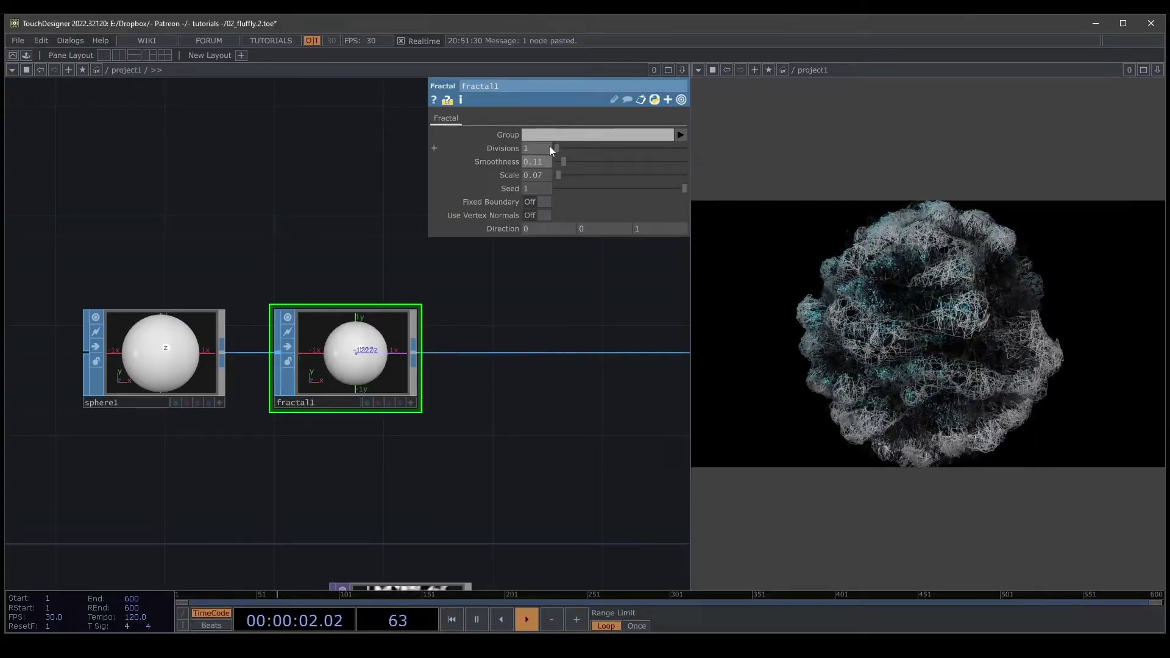
# Insert a second Fractal SOP between the first one and the Attribute Create SOP
pyautogui.moveTo(331, 237); pyautogui.dragTo(200, 242)
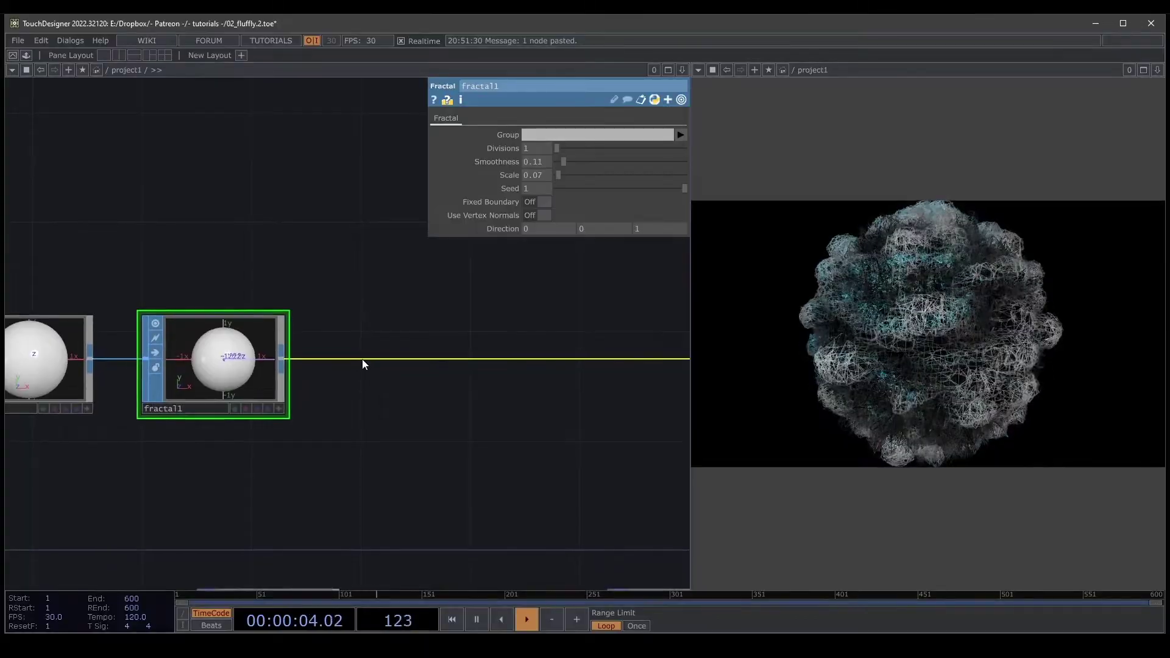
pyautogui.rightClick(364, 360)
pyautogui.click(384, 345)
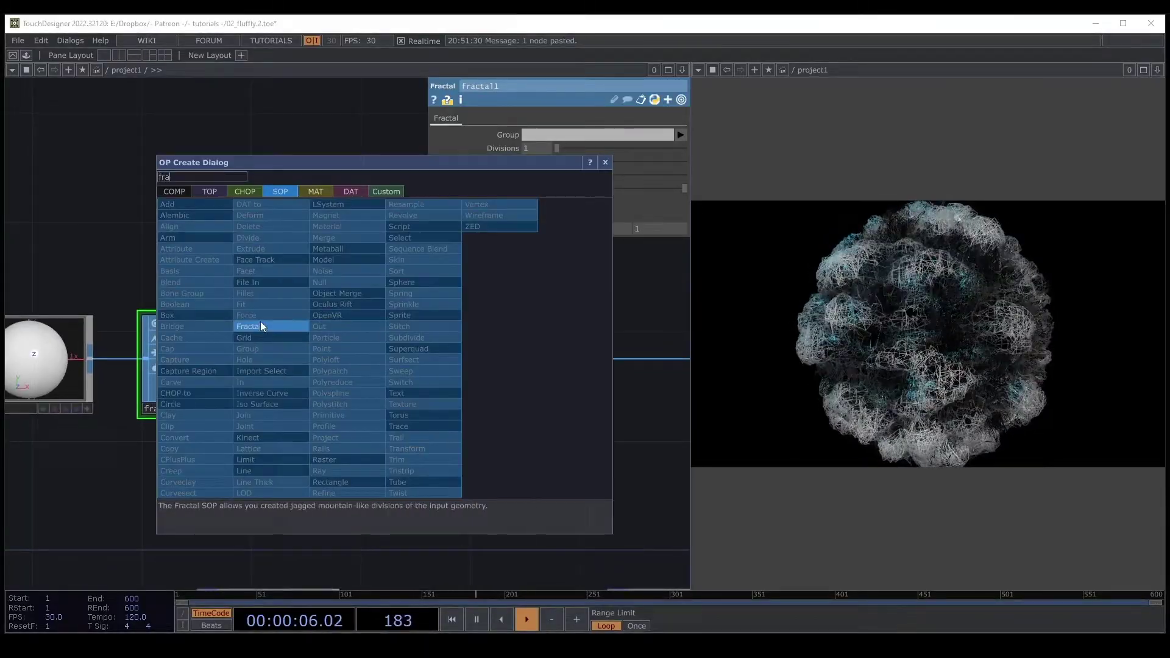
pyautogui.click(261, 320)
pyautogui.click(407, 363)
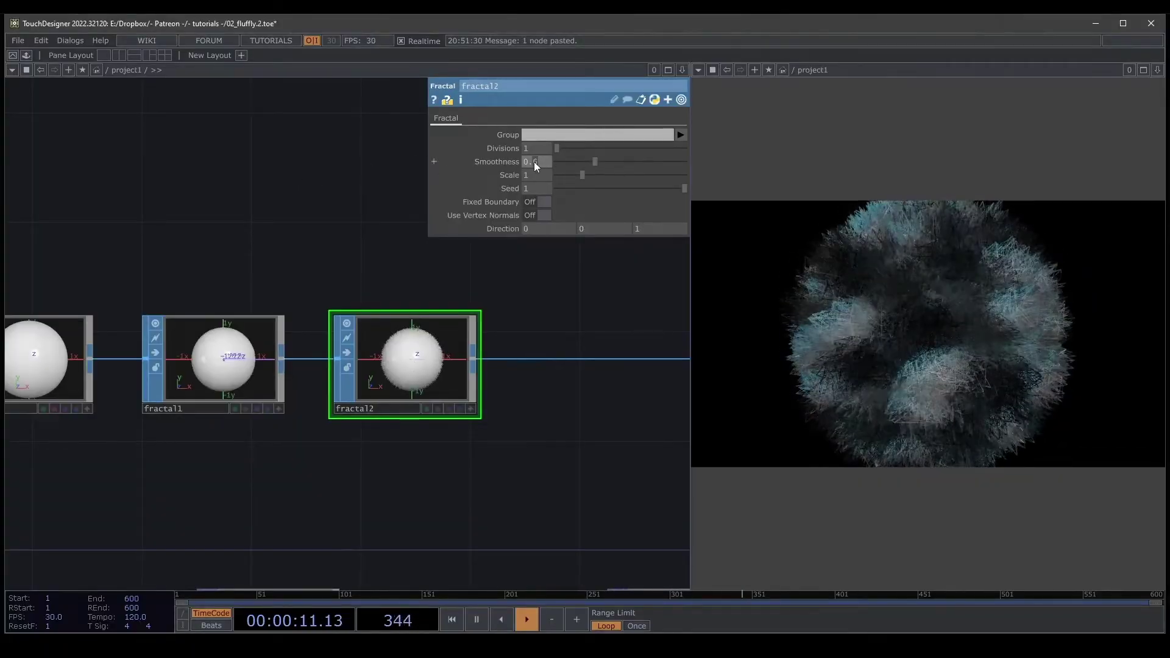
# Set the second Fractal SOP's Smoothness to 0.11 and Scale to 0.02
pyautogui.moveTo(541, 161); pyautogui.dragTo(441, 182)
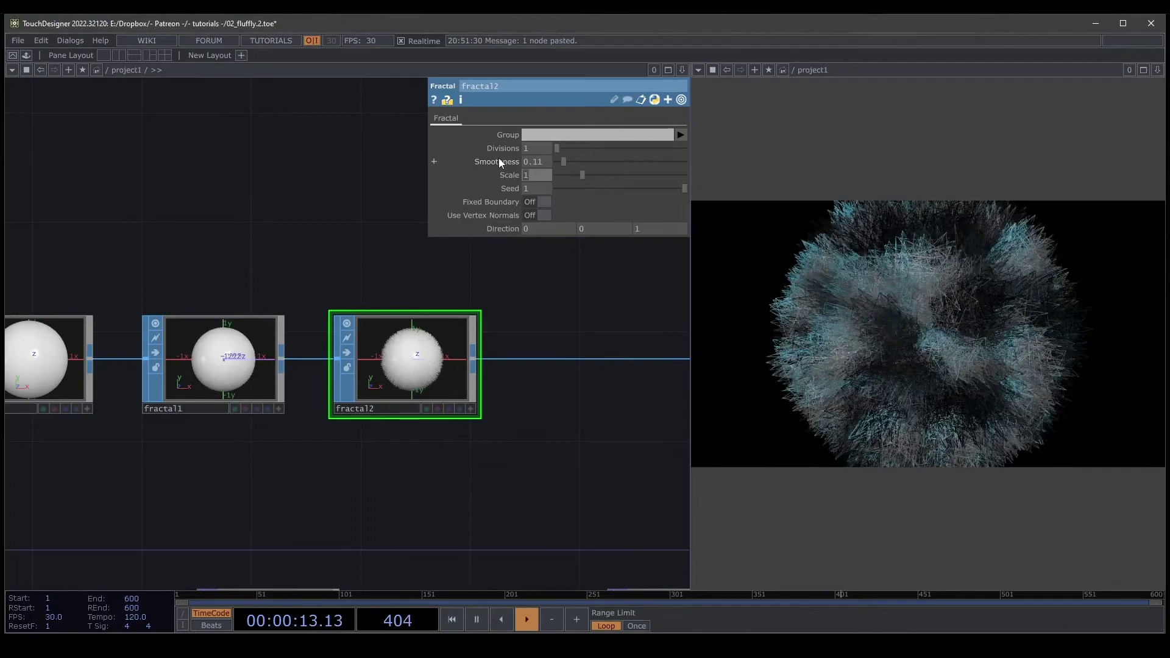
pyautogui.write('0.02')
pyautogui.moveTo(385, 177); pyautogui.dragTo(382, 176)
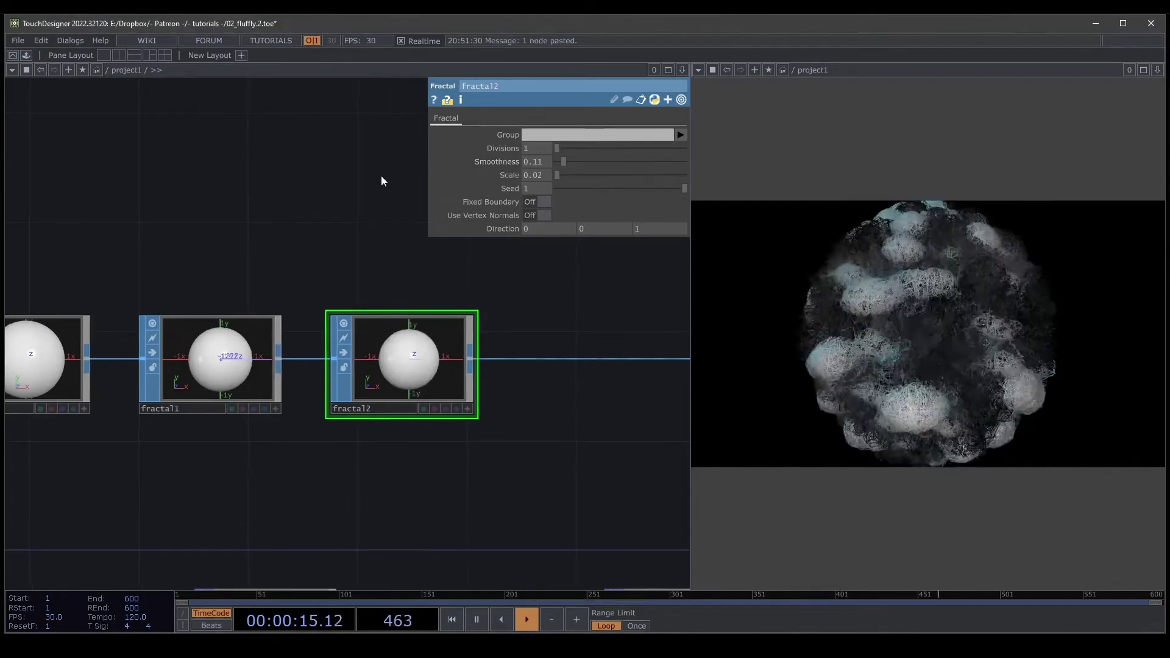
# Move the sphere and both Fractal SOPs closer to the Attribute Create SOP to tidy the chain
pyautogui.moveTo(548, 356); pyautogui.dragTo(471, 341)
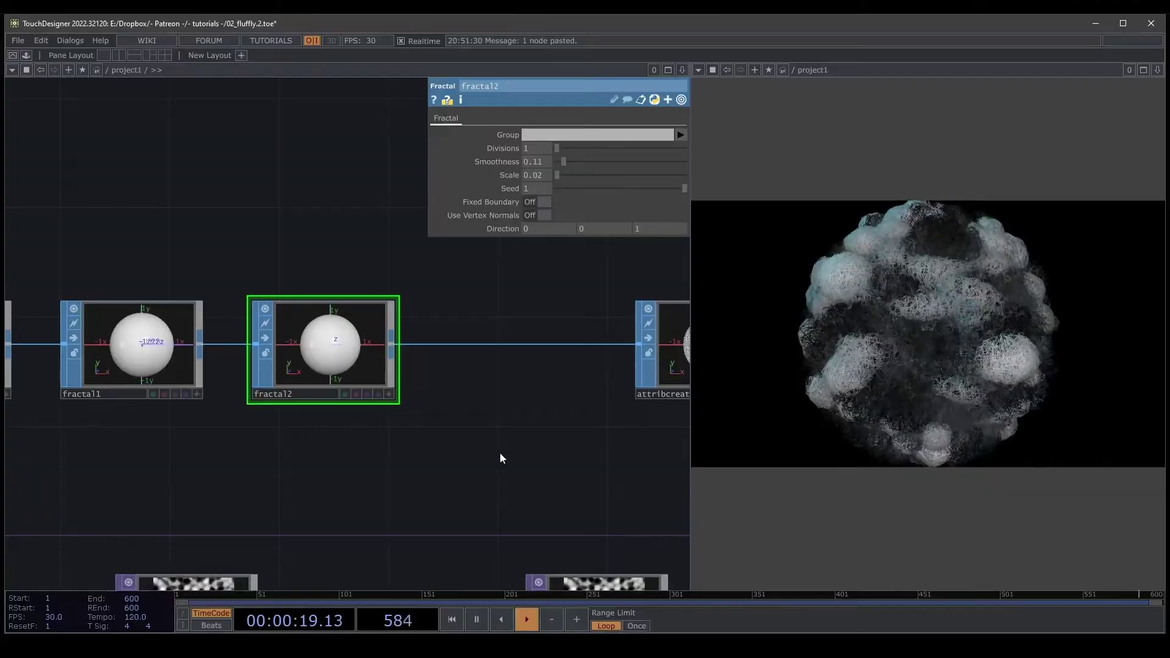
pyautogui.moveTo(499, 457); pyautogui.dragTo(357, 423)
pyautogui.scroll(-3, 382, 404)
pyautogui.scroll(-1, 381, 405)
pyautogui.moveTo(286, 365); pyautogui.dragTo(370, 366)
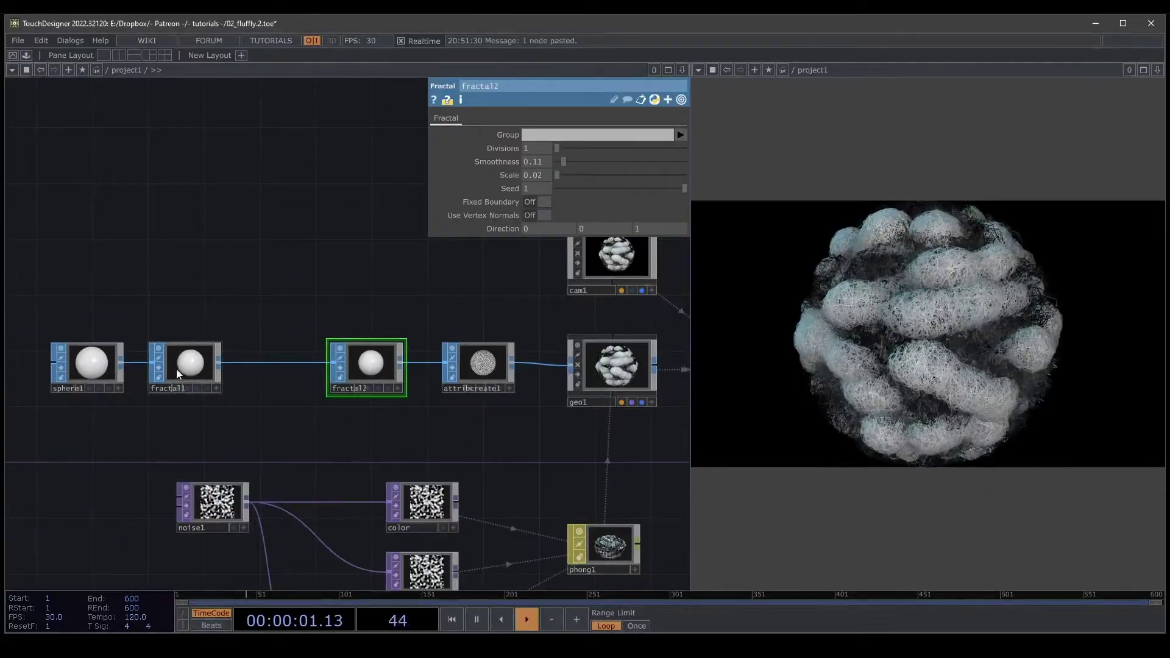
pyautogui.moveTo(192, 365); pyautogui.dragTo(261, 366)
pyautogui.moveTo(98, 375); pyautogui.dragTo(169, 375)
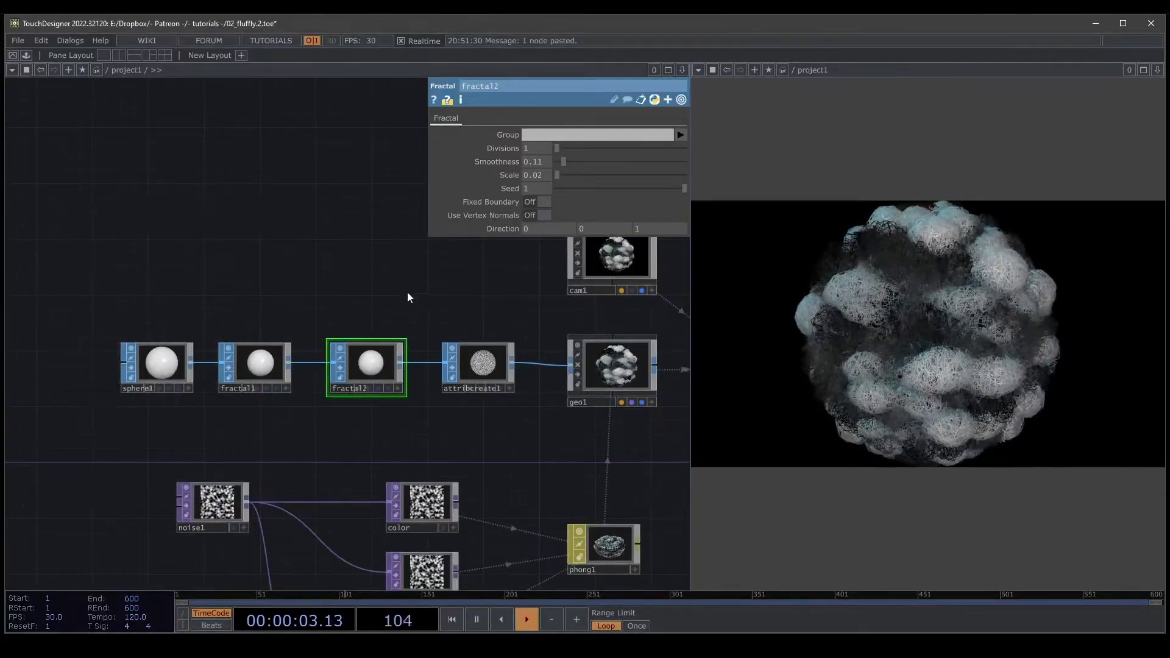
# Try the source noise with Monochrome turned off, and turn Monochrome back on
pyautogui.moveTo(670, 402); pyautogui.dragTo(380, 381)
pyautogui.moveTo(527, 439); pyautogui.dragTo(396, 477)
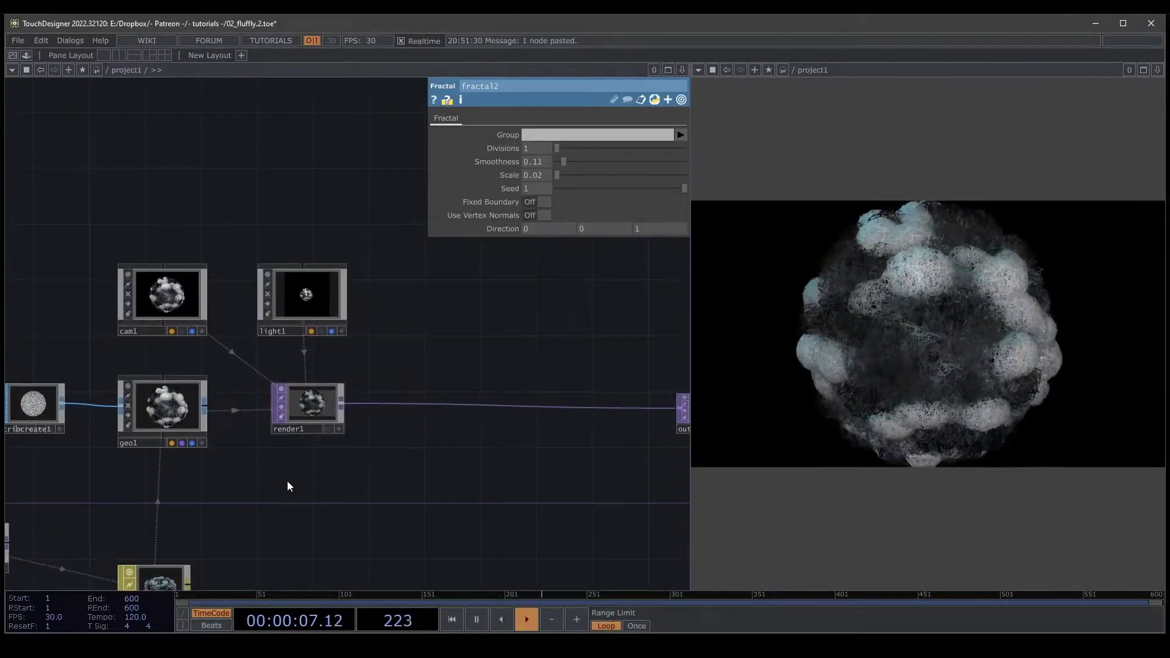
pyautogui.moveTo(287, 485); pyautogui.dragTo(597, 372)
pyautogui.moveTo(219, 388); pyautogui.dragTo(300, 344)
pyautogui.click(139, 400)
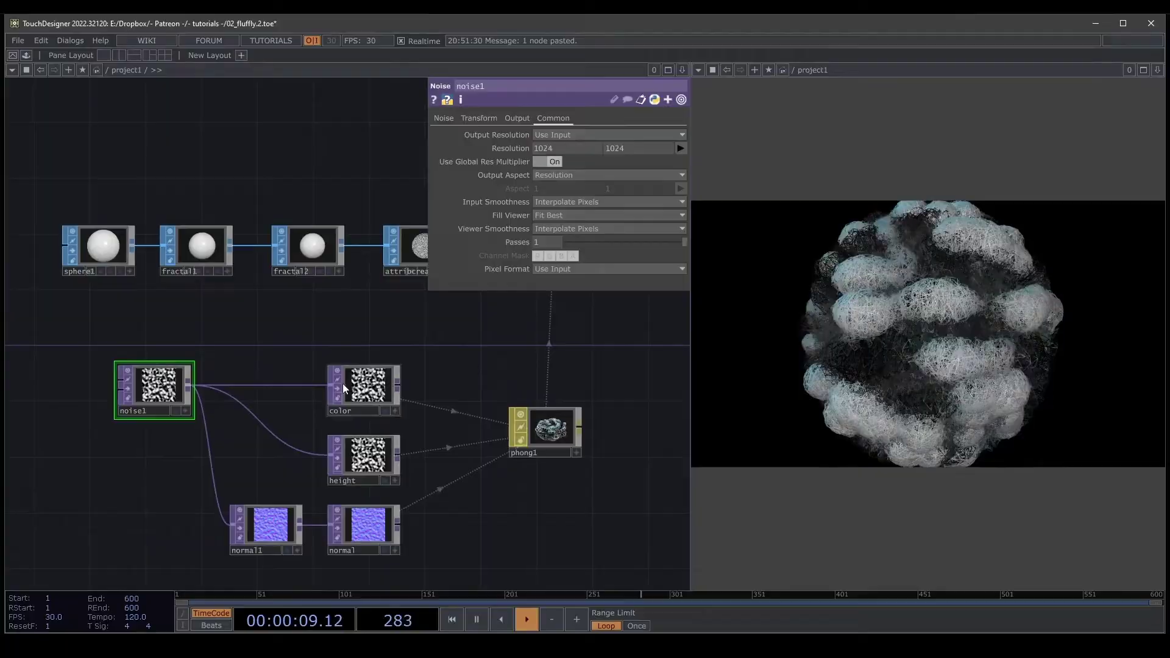
pyautogui.click(455, 115)
pyautogui.click(553, 269)
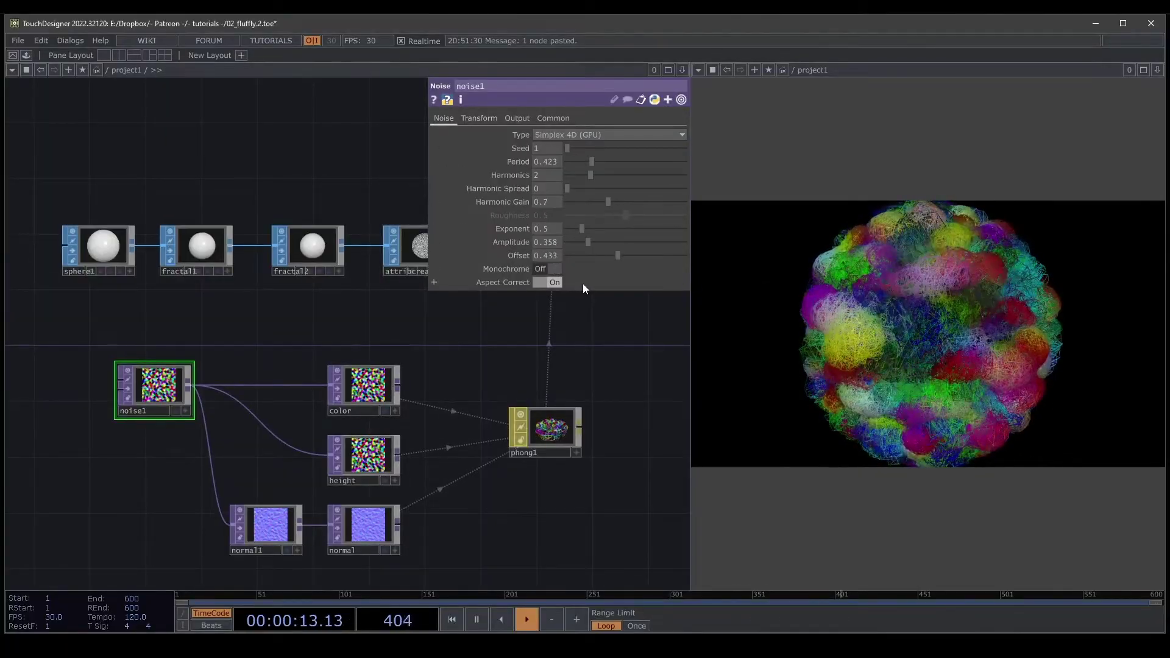
pyautogui.click(553, 269)
# Move the Render TOP and the light farther away from the camera and geometry nodes
pyautogui.moveTo(495, 470); pyautogui.dragTo(304, 554)
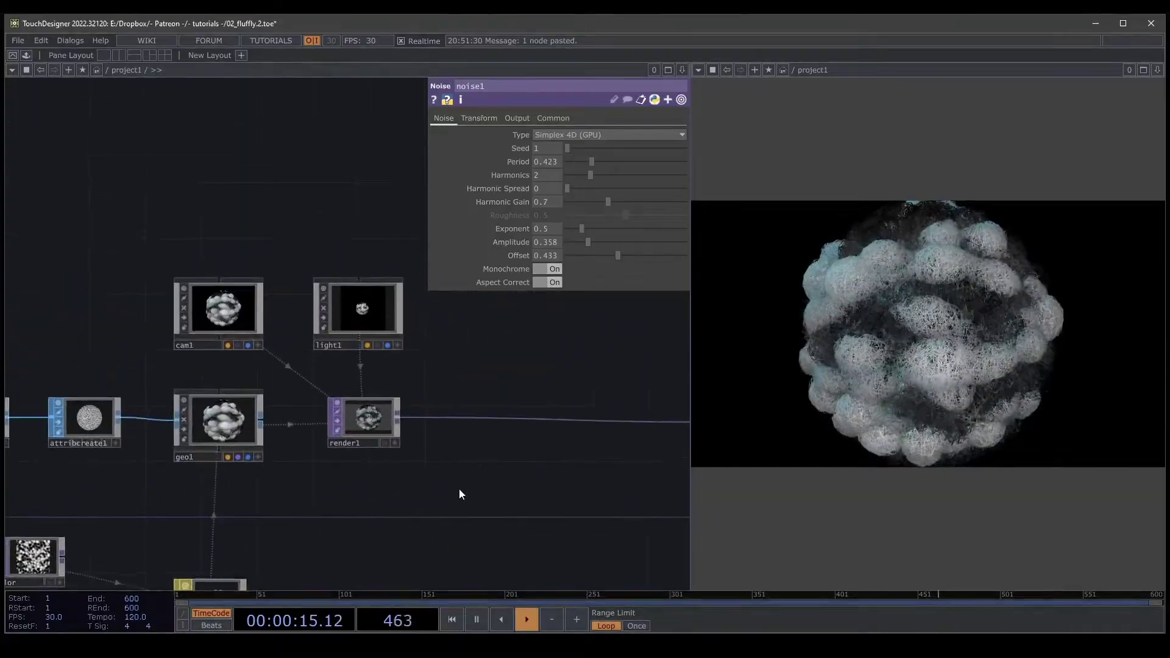
pyautogui.moveTo(304, 437); pyautogui.dragTo(388, 438)
pyautogui.moveTo(299, 327); pyautogui.dragTo(383, 327)
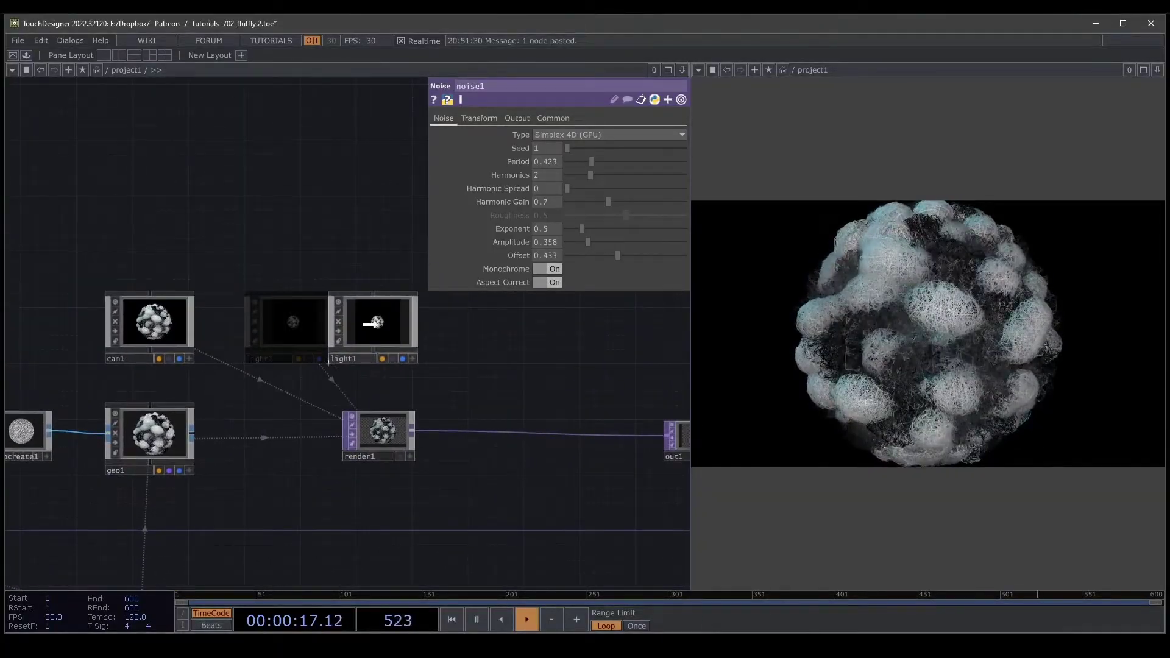
# Duplicate the light twice, placing one copy above the original and the other beside the Render TOP
pyautogui.scroll(5, 382, 327)
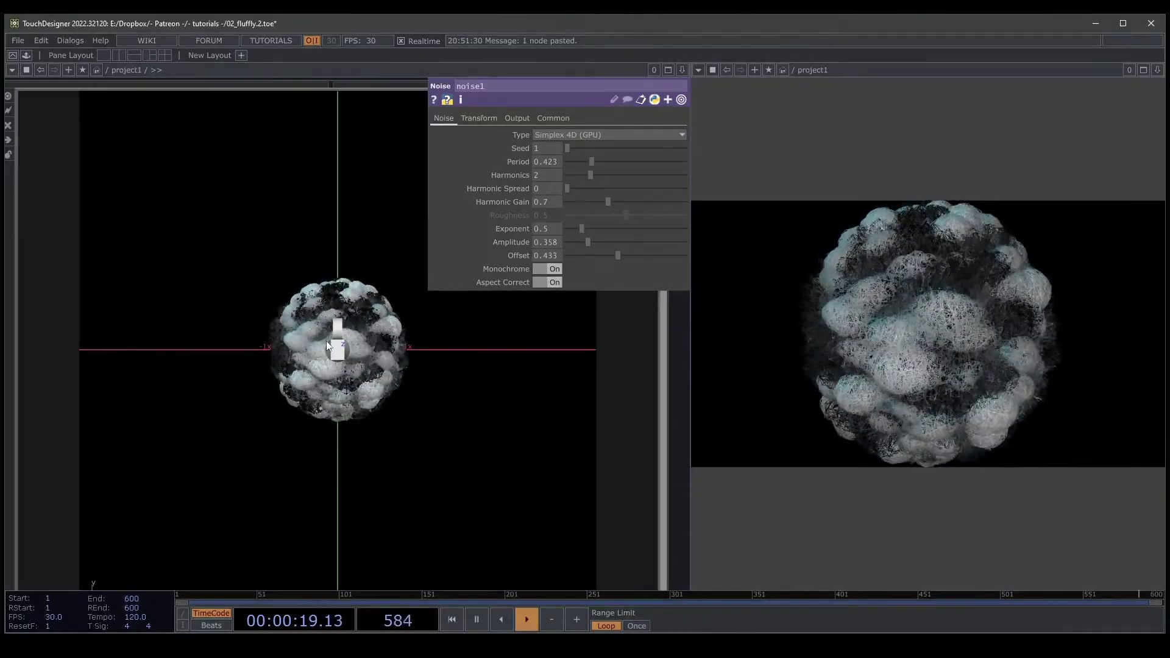
pyautogui.scroll(-3, 327, 341)
pyautogui.scroll(-3, 327, 342)
pyautogui.hotkey('ctrl', 'v')
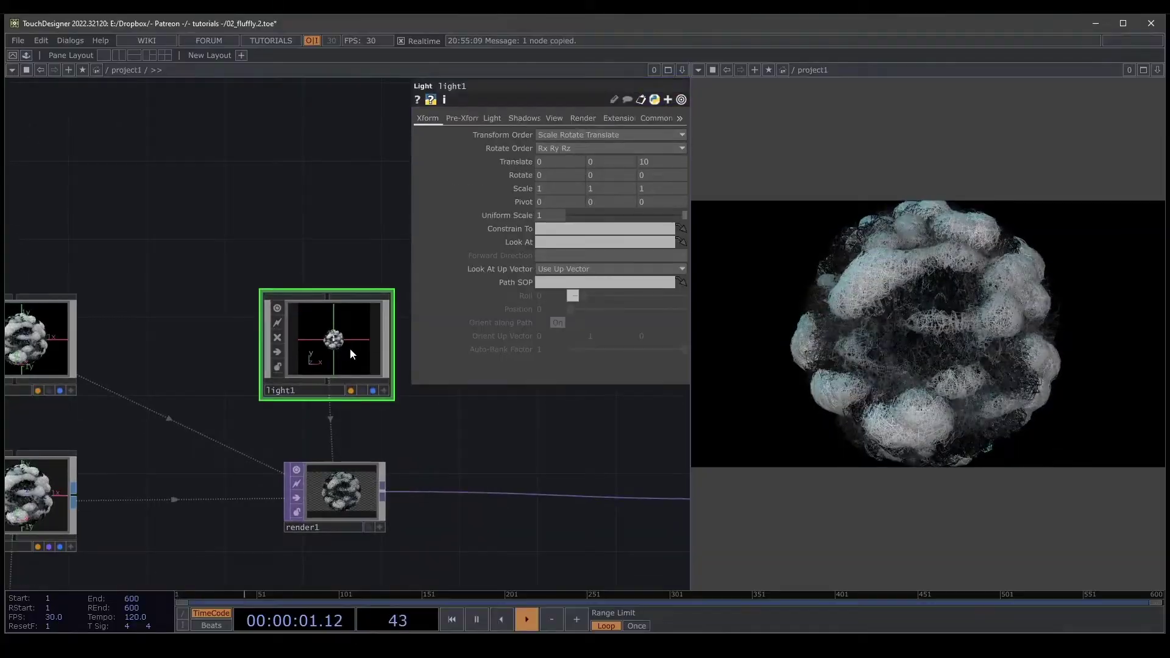
pyautogui.moveTo(350, 348); pyautogui.dragTo(259, 194)
pyautogui.hotkey('ctrl', 'v')
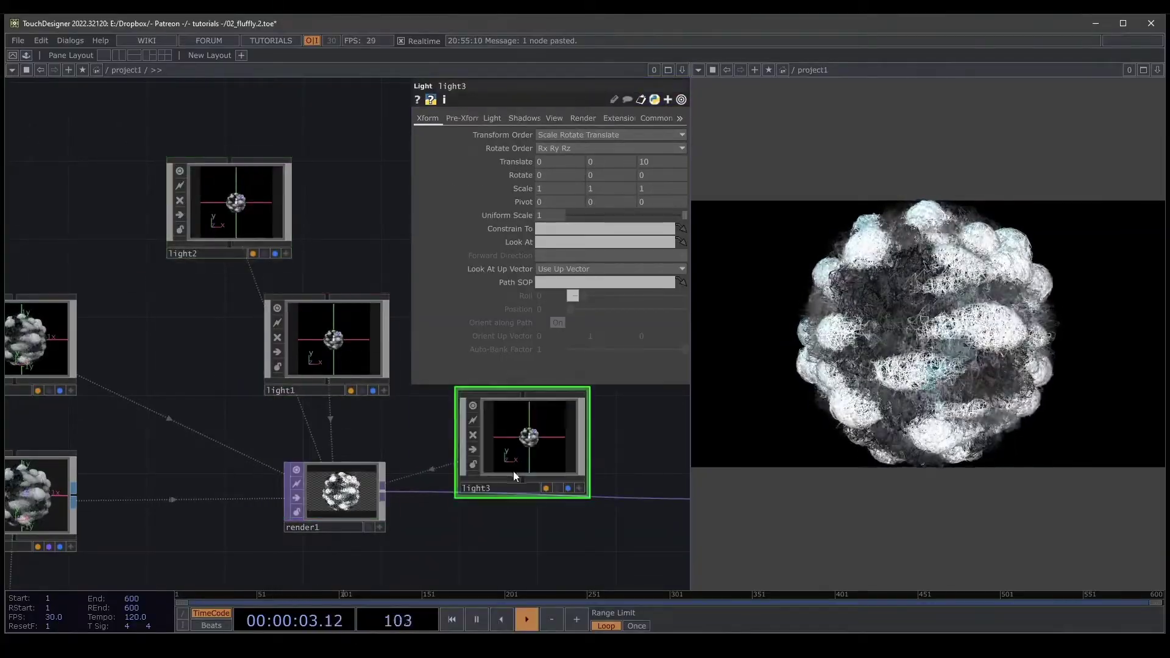
# Delete the light copy beside the Render TOP and place a fresh copy of light2 next to it, above light1
pyautogui.moveTo(512, 477); pyautogui.dragTo(578, 228)
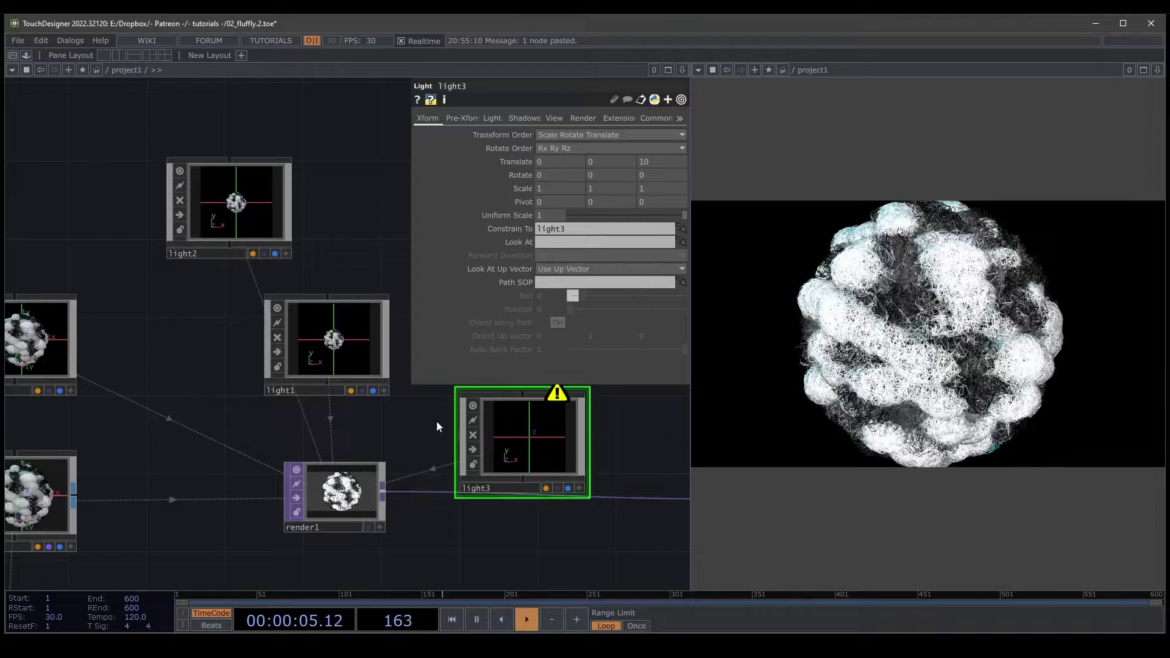
pyautogui.moveTo(531, 458); pyautogui.dragTo(468, 468, button='middle')
pyautogui.press('Delete')
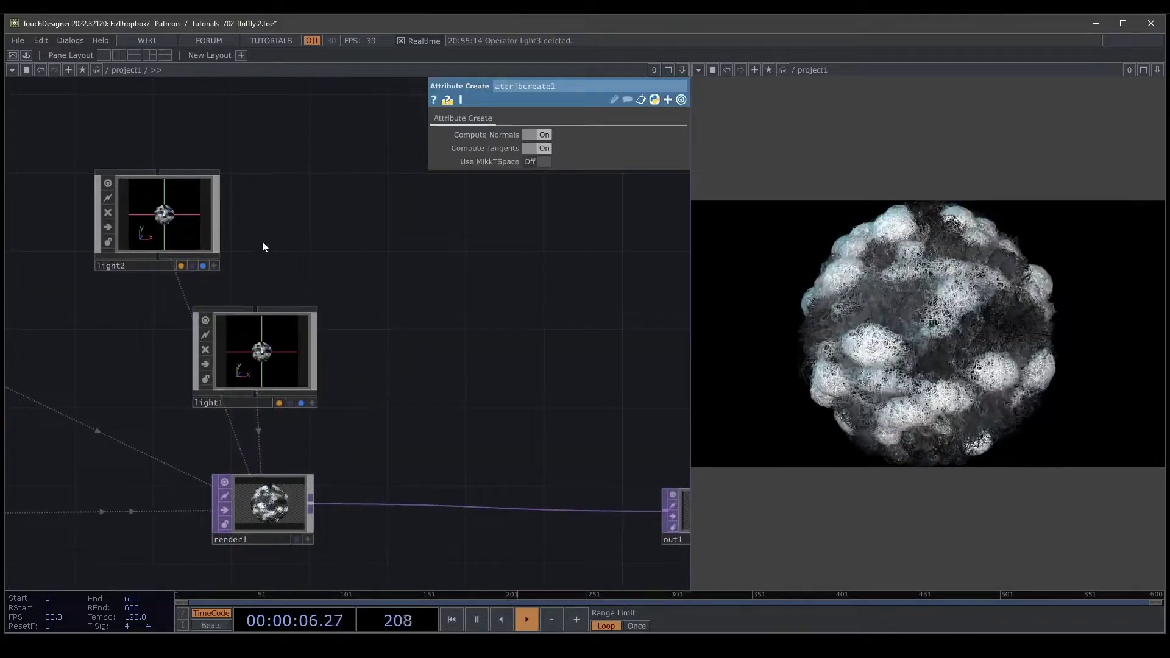
pyautogui.click(197, 212)
pyautogui.hotkey('ctrl', 'v')
pyautogui.moveTo(140, 354); pyautogui.dragTo(334, 236)
# Set light2's Translate to -5 in X and 0 in Z
pyautogui.click(146, 230)
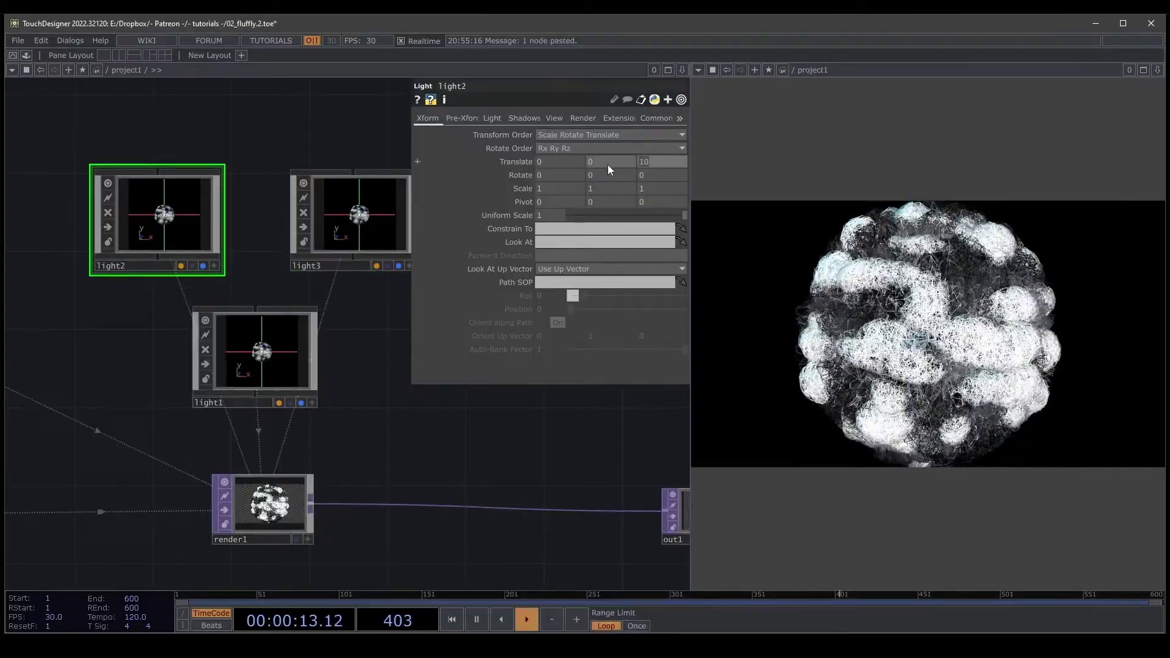
pyautogui.write('0')
pyautogui.click(550, 164)
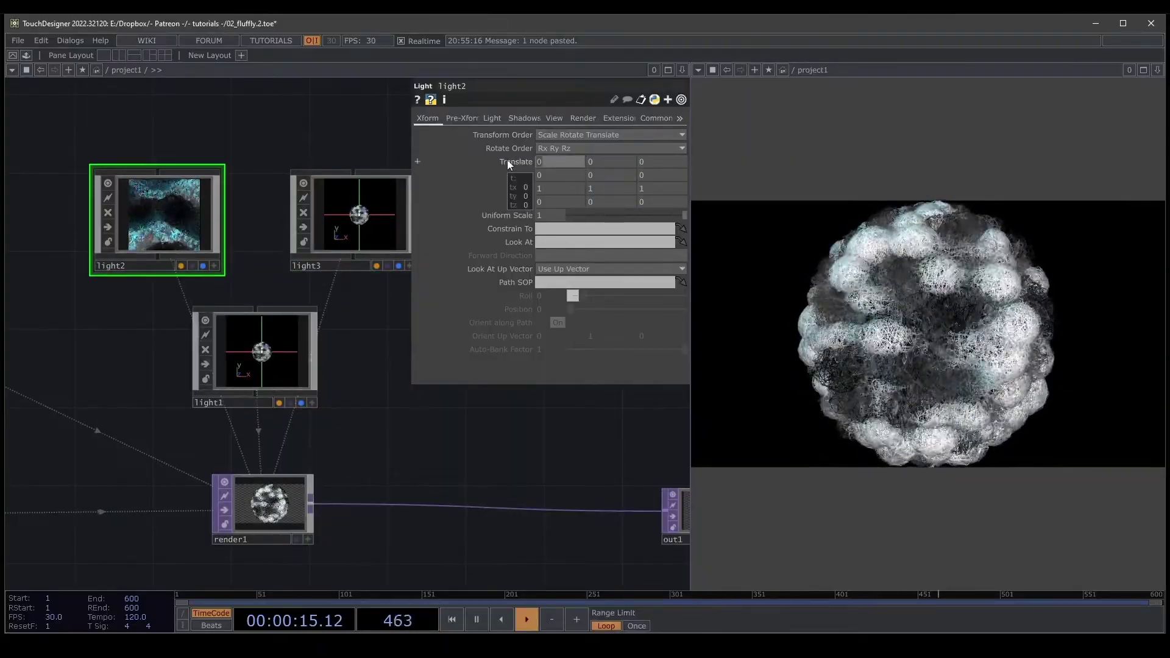
pyautogui.write('-5')
pyautogui.press('Return')
# Set light3's Translate to 5 in X and 0 in Z, on the opposite side of the sphere
pyautogui.click(359, 207)
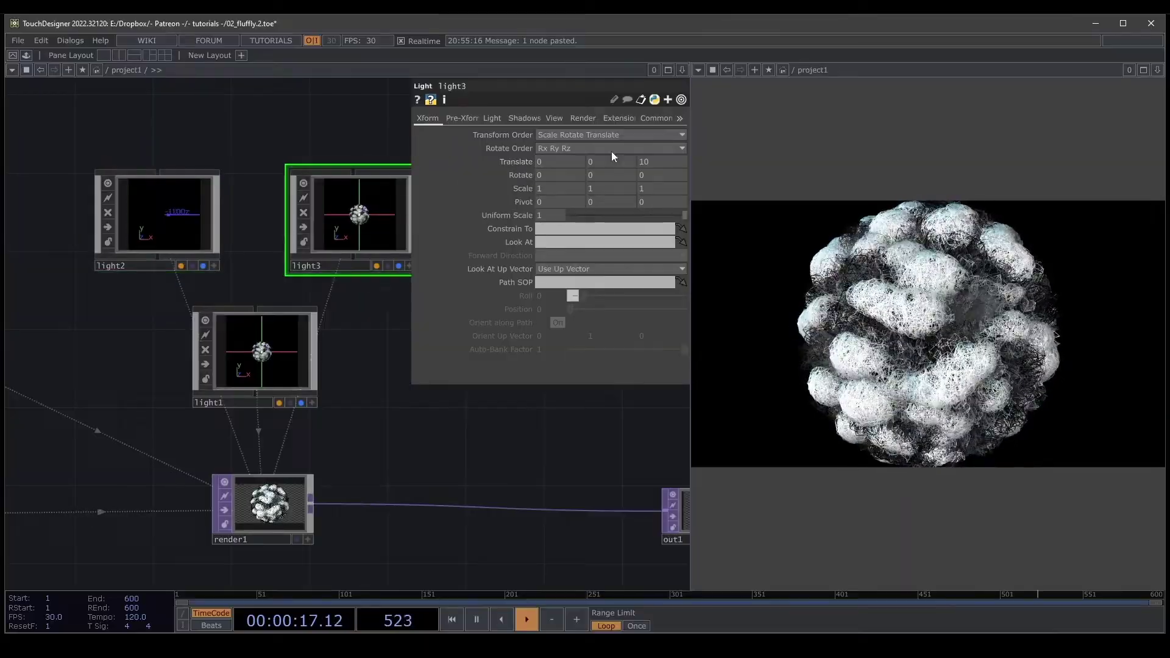
pyautogui.write('0')
pyautogui.press('Return')
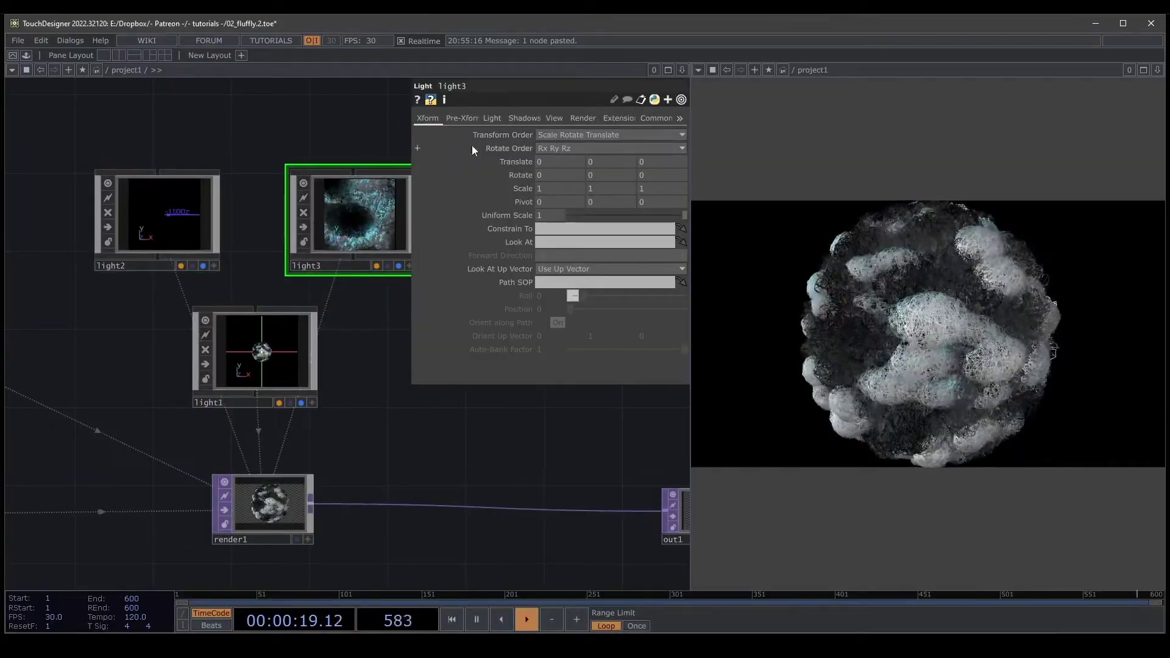
pyautogui.click(551, 162)
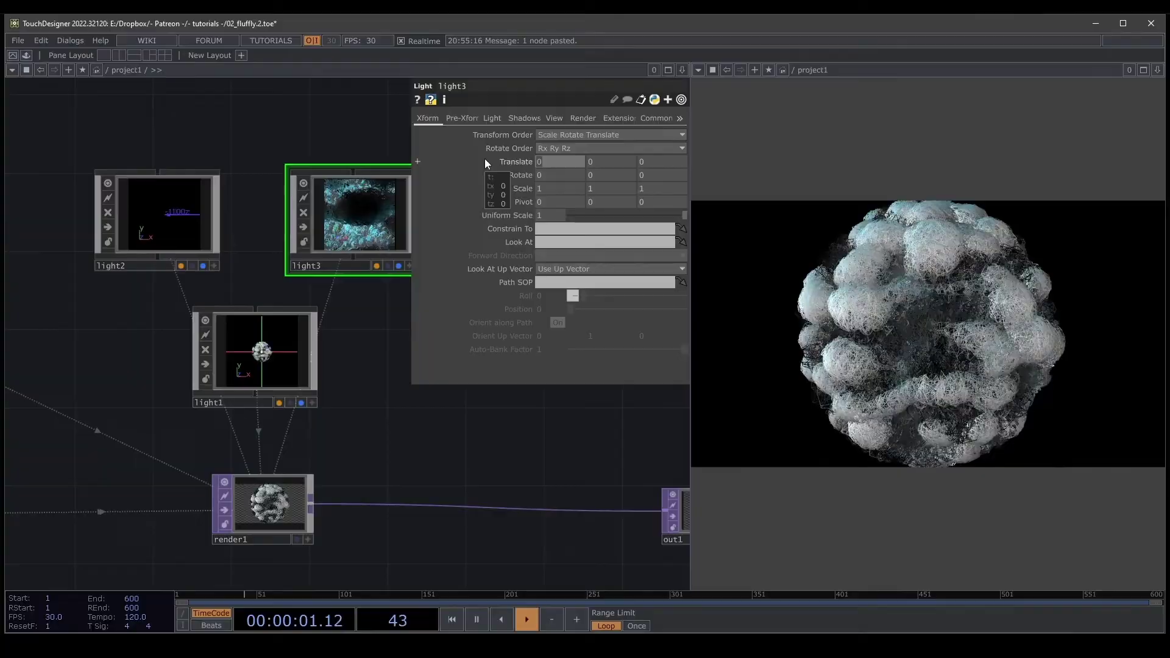
pyautogui.write('5')
pyautogui.press('Return')
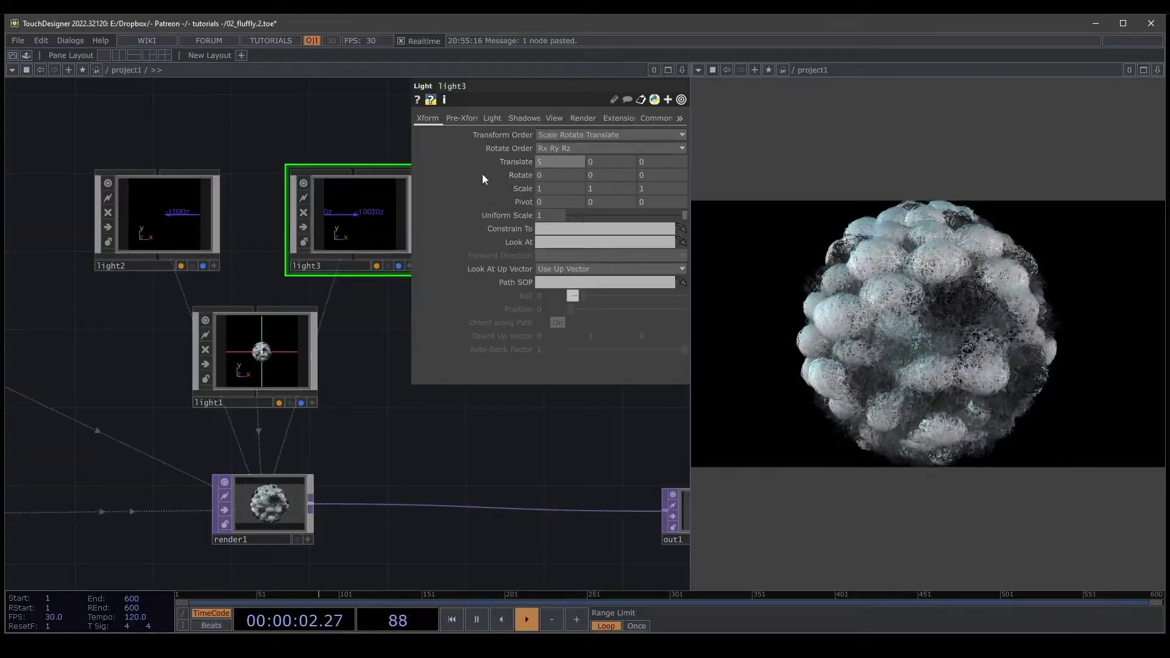
# Change light2's Light Color to a saturated pinkish red with a hue of 339
pyautogui.click(162, 226)
pyautogui.click(491, 118)
pyautogui.click(548, 135)
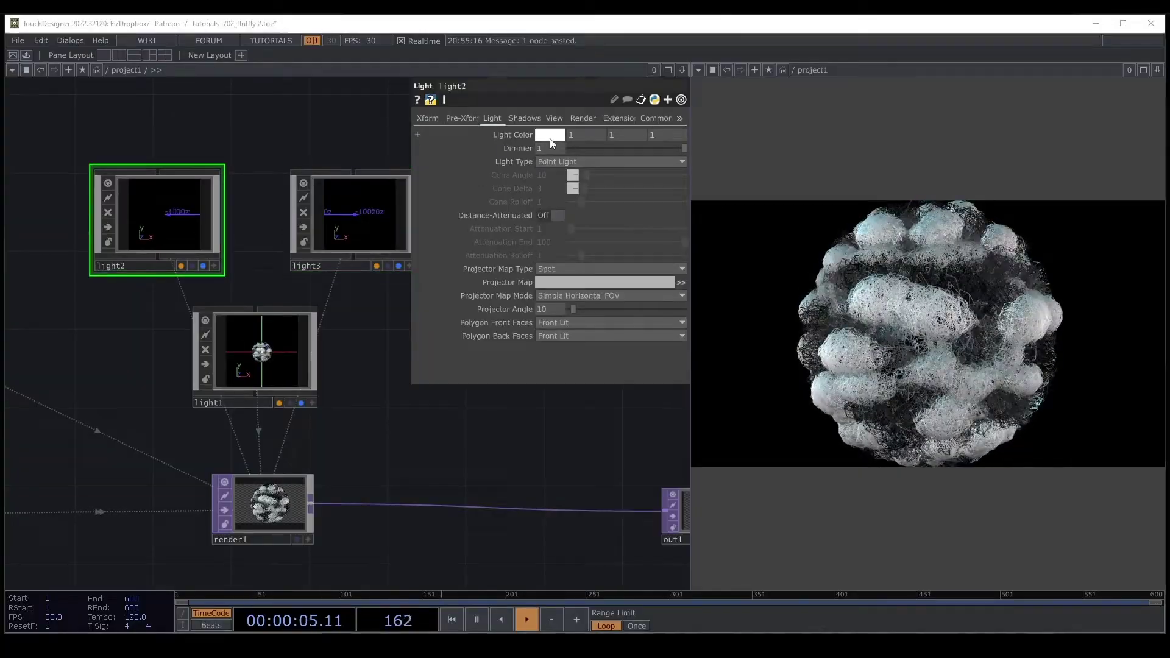
pyautogui.click(640, 109)
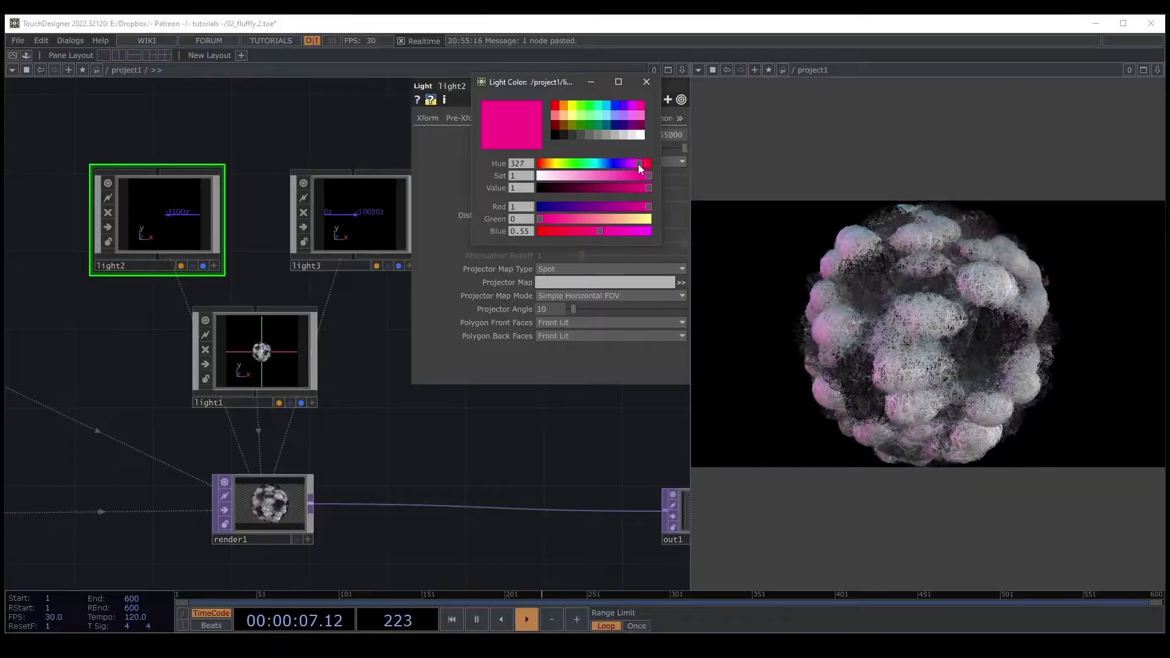
pyautogui.moveTo(637, 163); pyautogui.dragTo(642, 171)
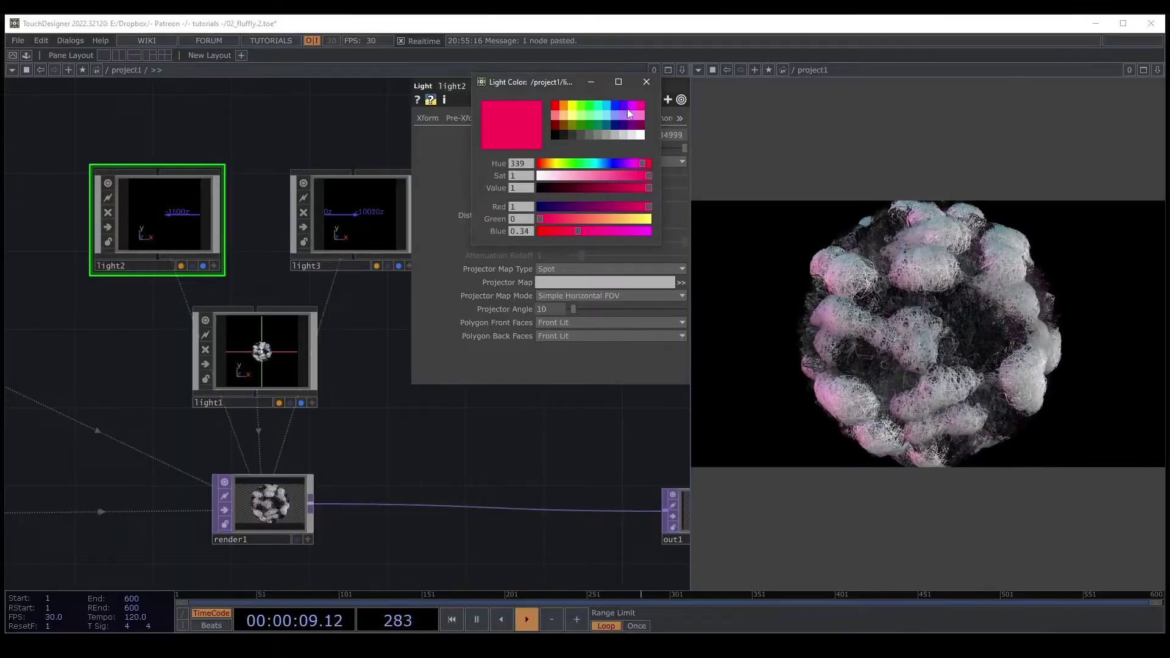
pyautogui.click(646, 81)
# Change light3's Light Color to a saturated light blue with a hue of 196
pyautogui.click(399, 183)
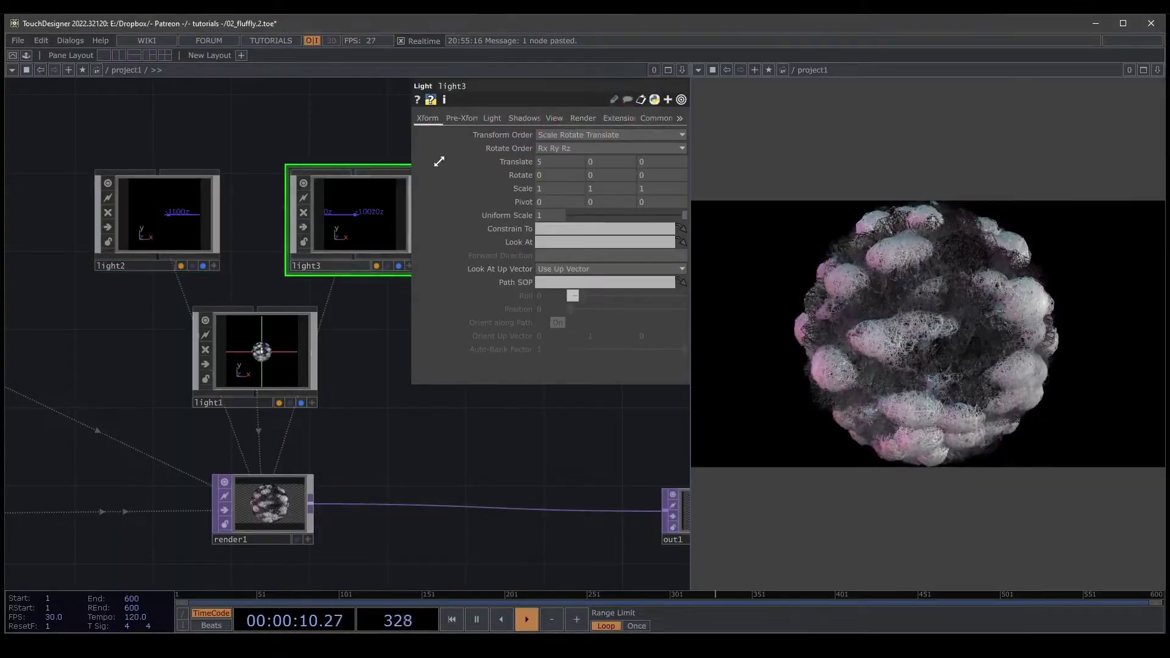
pyautogui.click(492, 116)
pyautogui.click(555, 133)
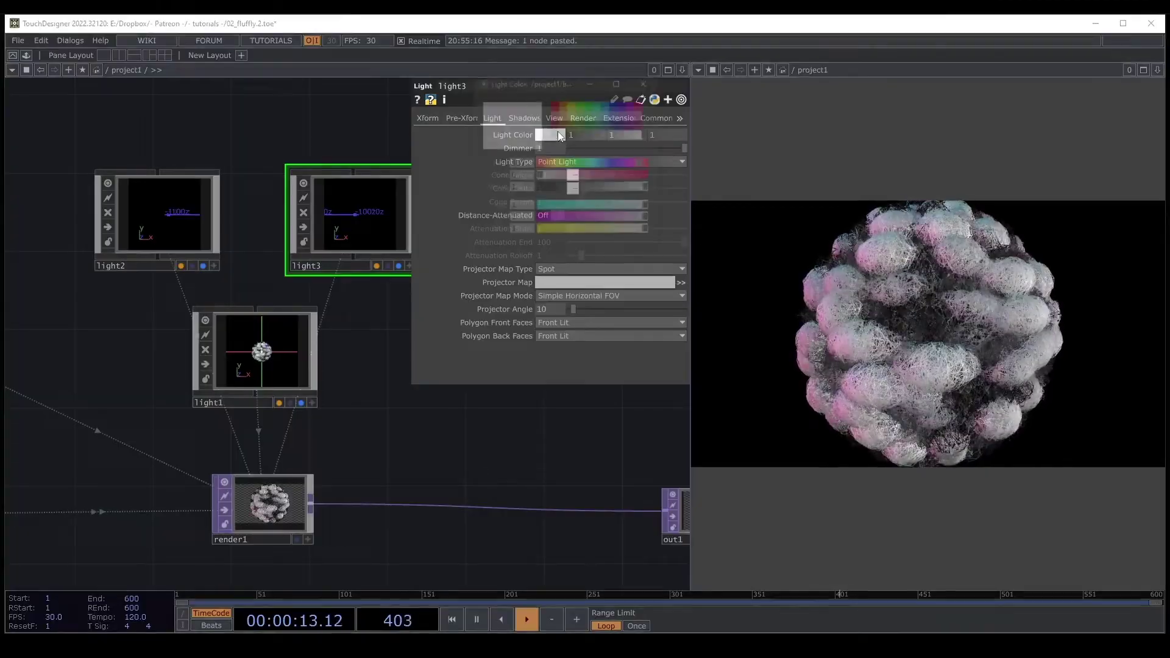
pyautogui.click(614, 105)
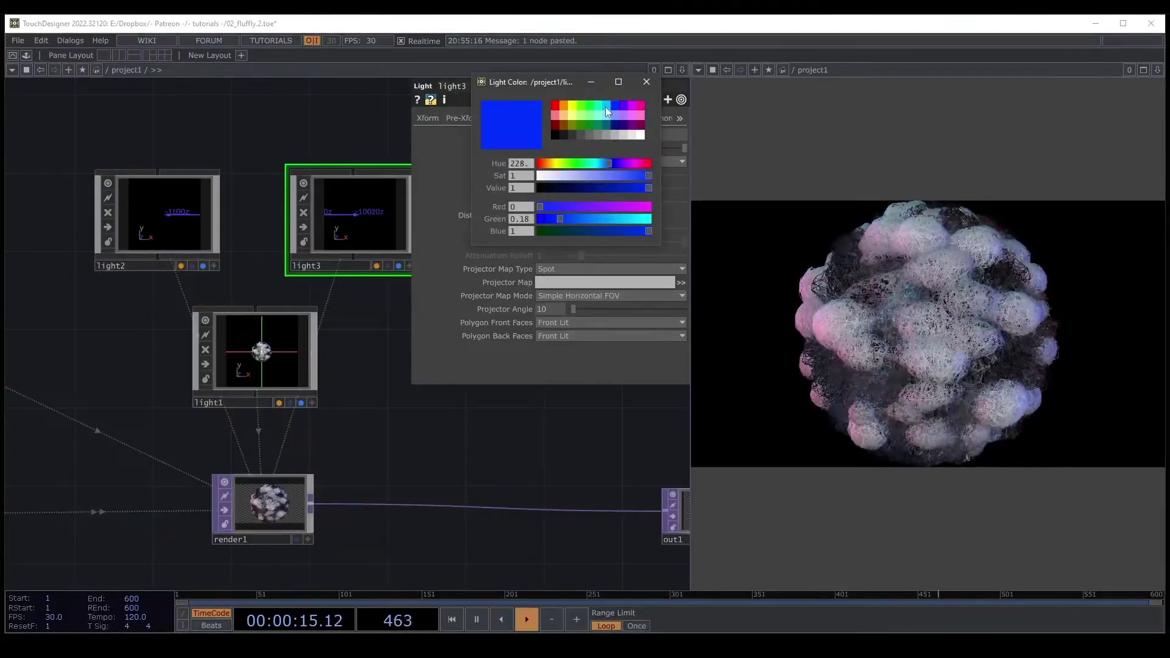
pyautogui.click(608, 105)
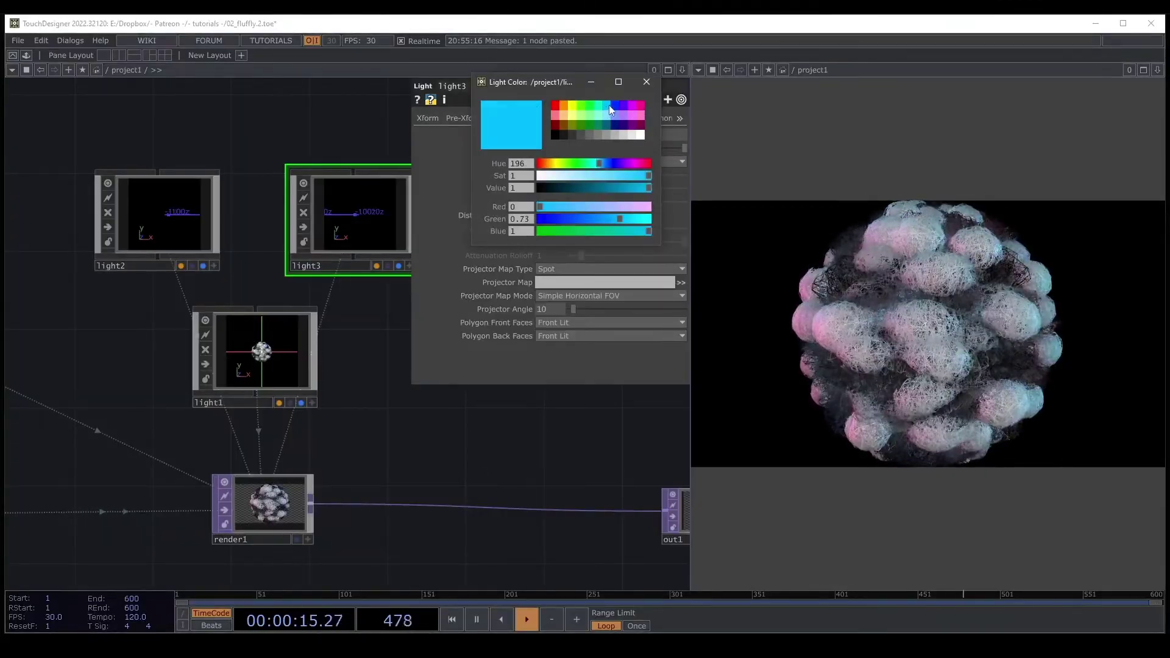
pyautogui.click(647, 81)
# Change light1's Light Color to a saturated orange-yellow with a hue of 41
pyautogui.click(308, 344)
pyautogui.click(492, 117)
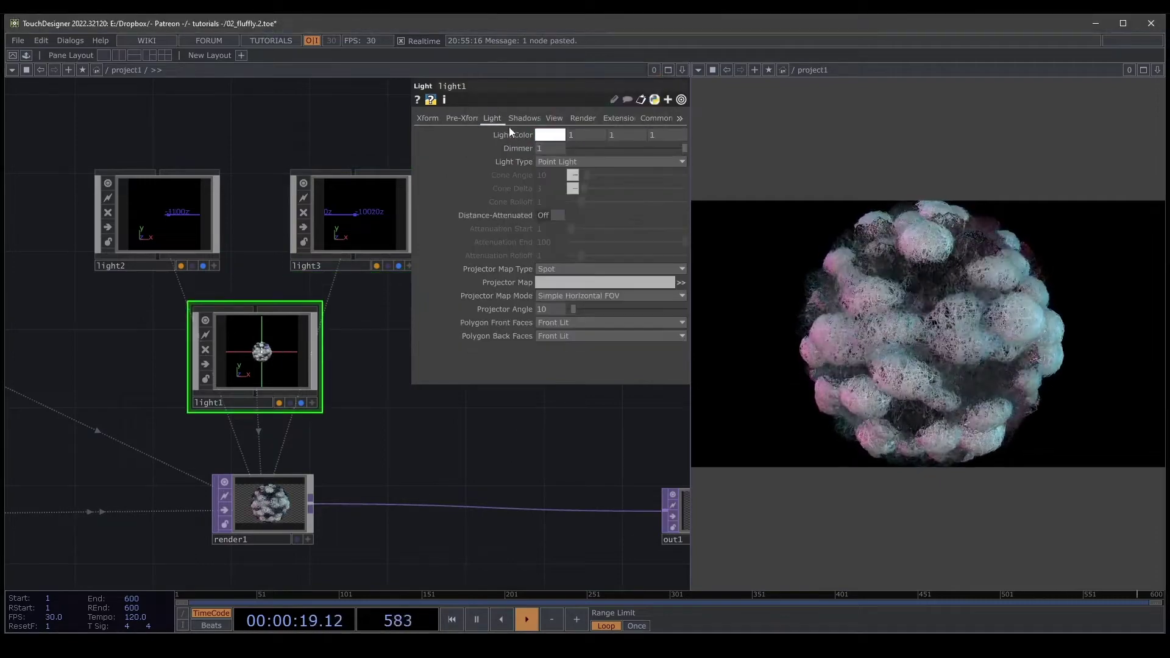
pyautogui.click(554, 135)
pyautogui.click(566, 109)
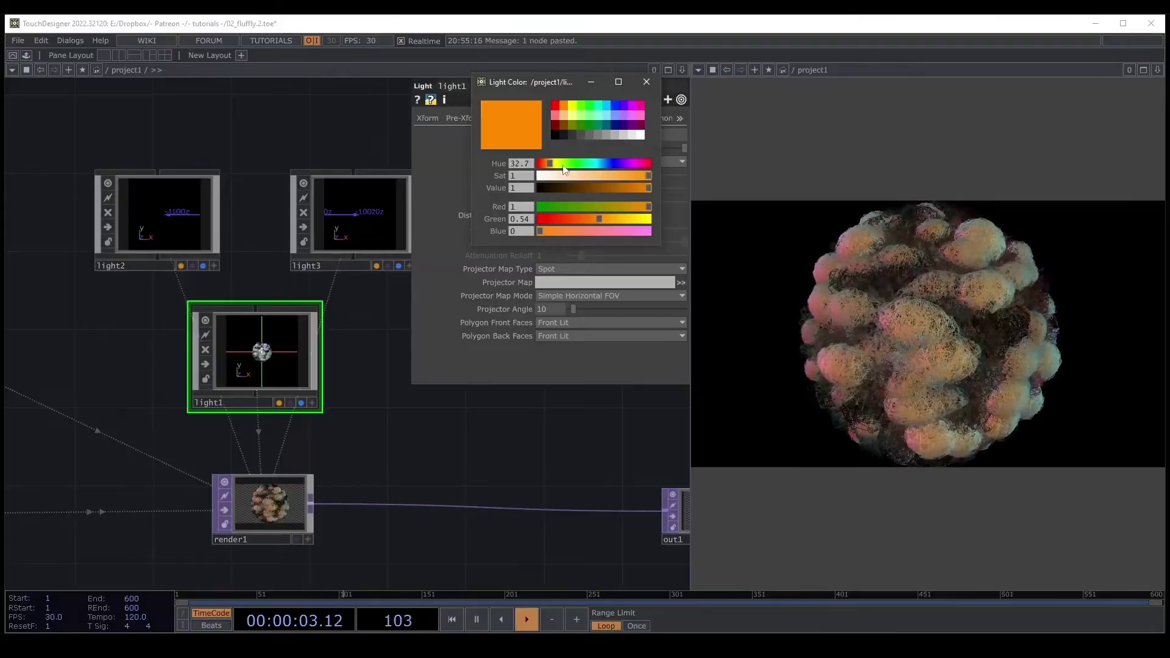
pyautogui.moveTo(553, 169); pyautogui.dragTo(556, 172)
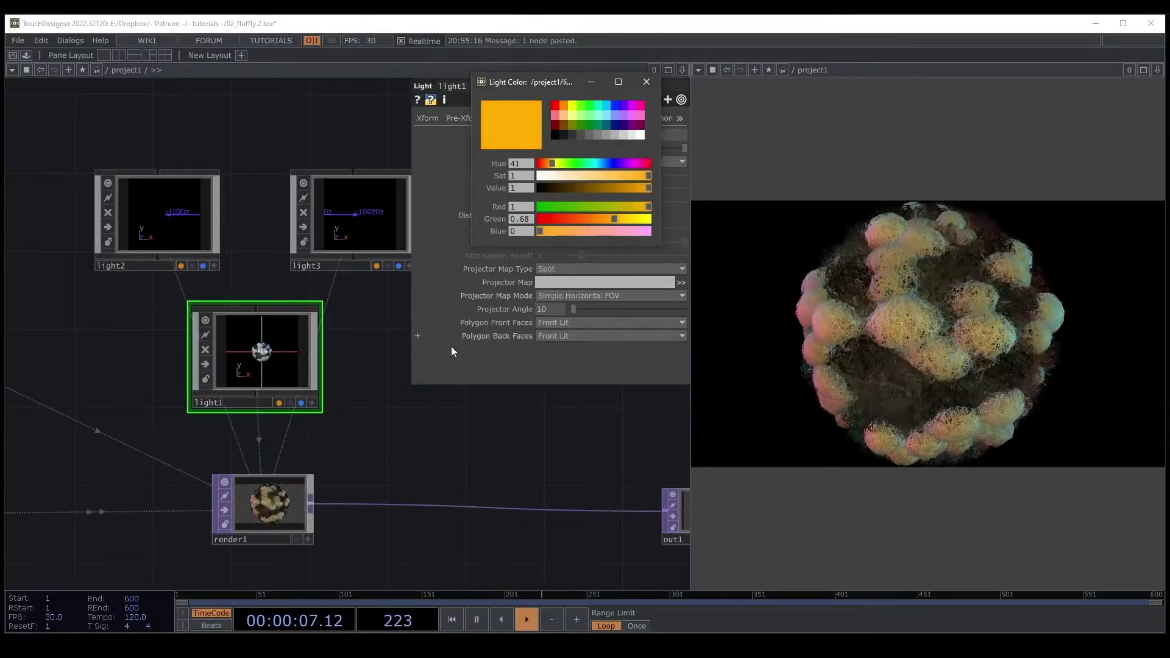
pyautogui.click(420, 442)
# Insert a Level TOP on the wire between the Render TOP and the Out TOP
pyautogui.scroll(-5, 451, 412)
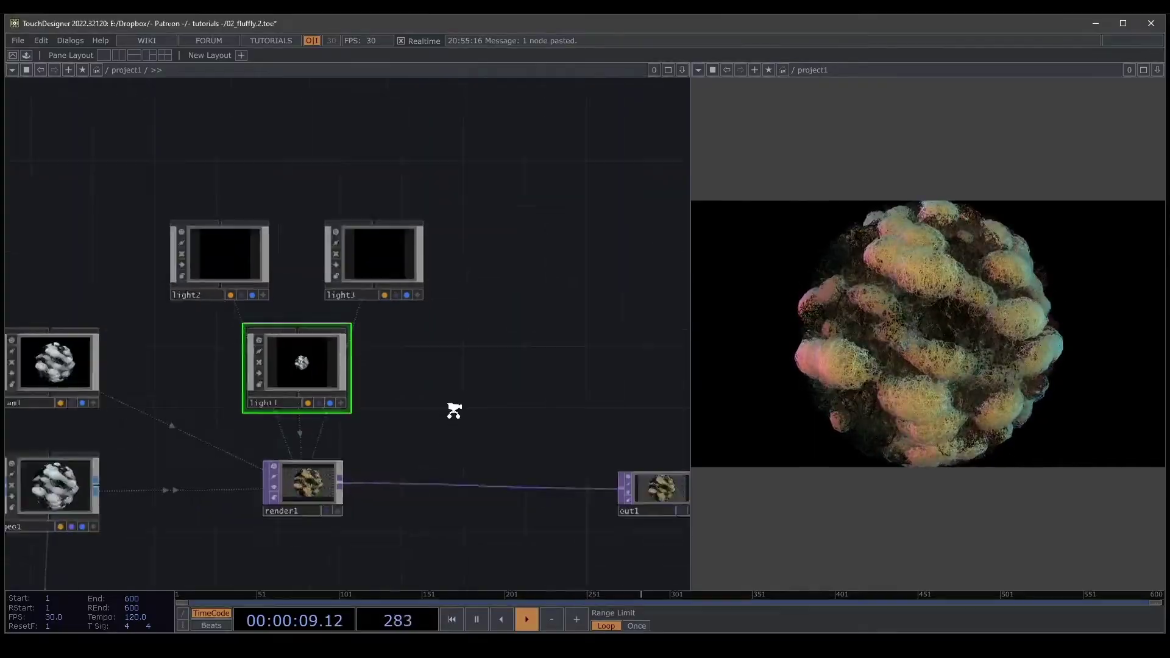
pyautogui.moveTo(579, 407); pyautogui.dragTo(549, 376)
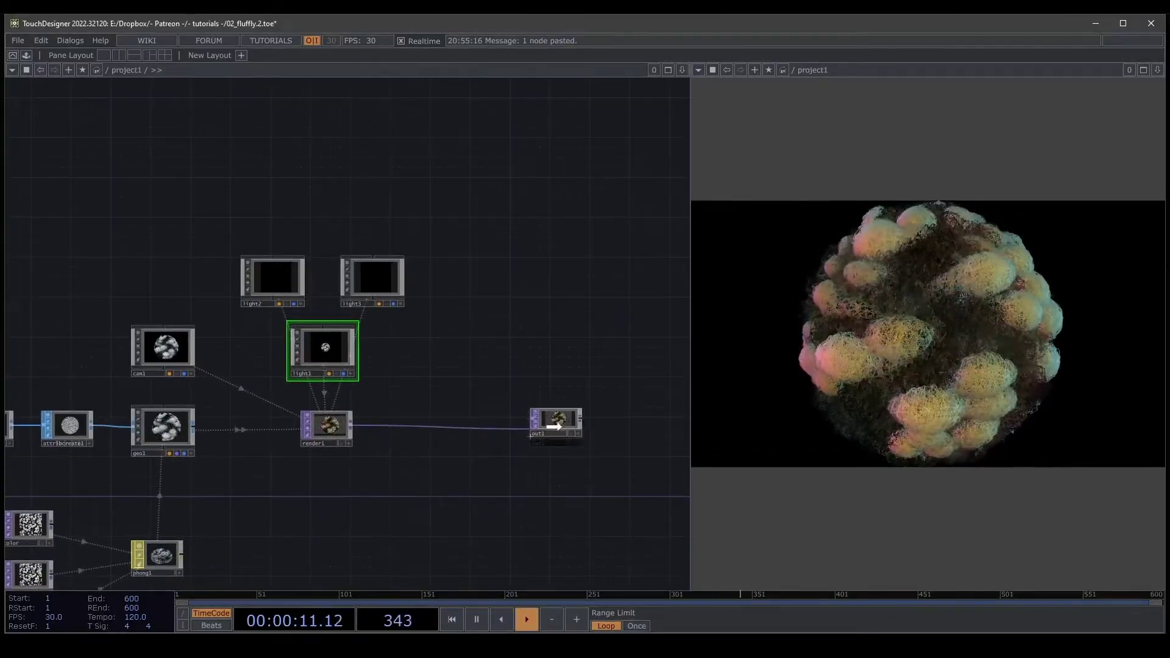
pyautogui.scroll(4, 426, 423)
pyautogui.rightClick(425, 425)
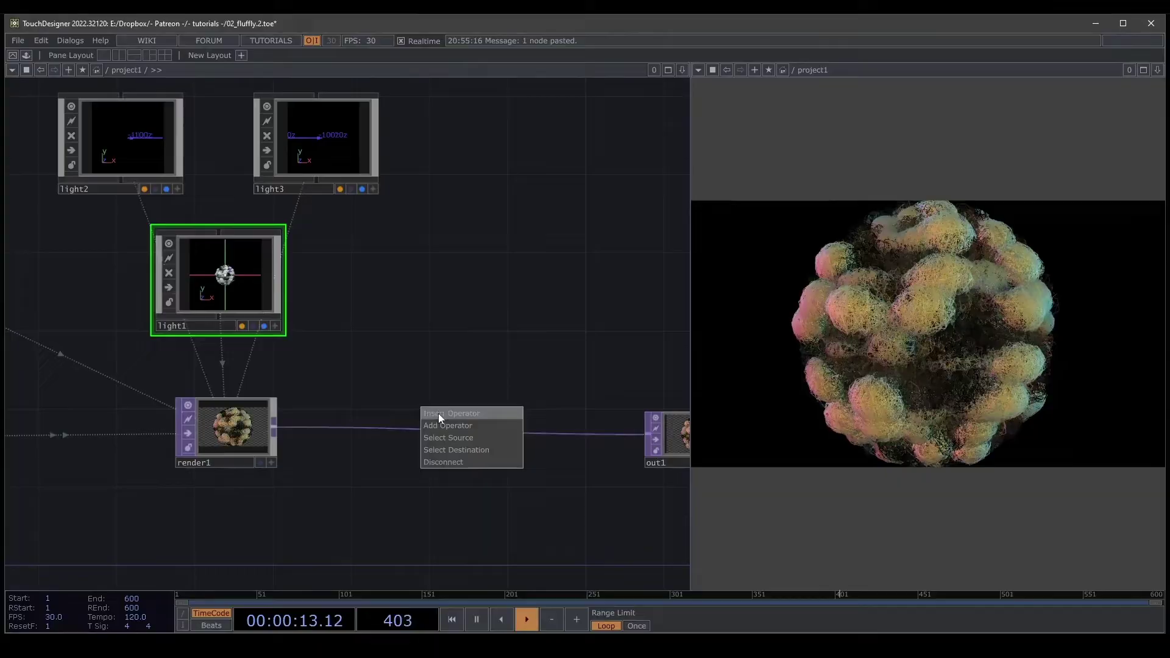
pyautogui.click(439, 413)
pyautogui.write('lev')
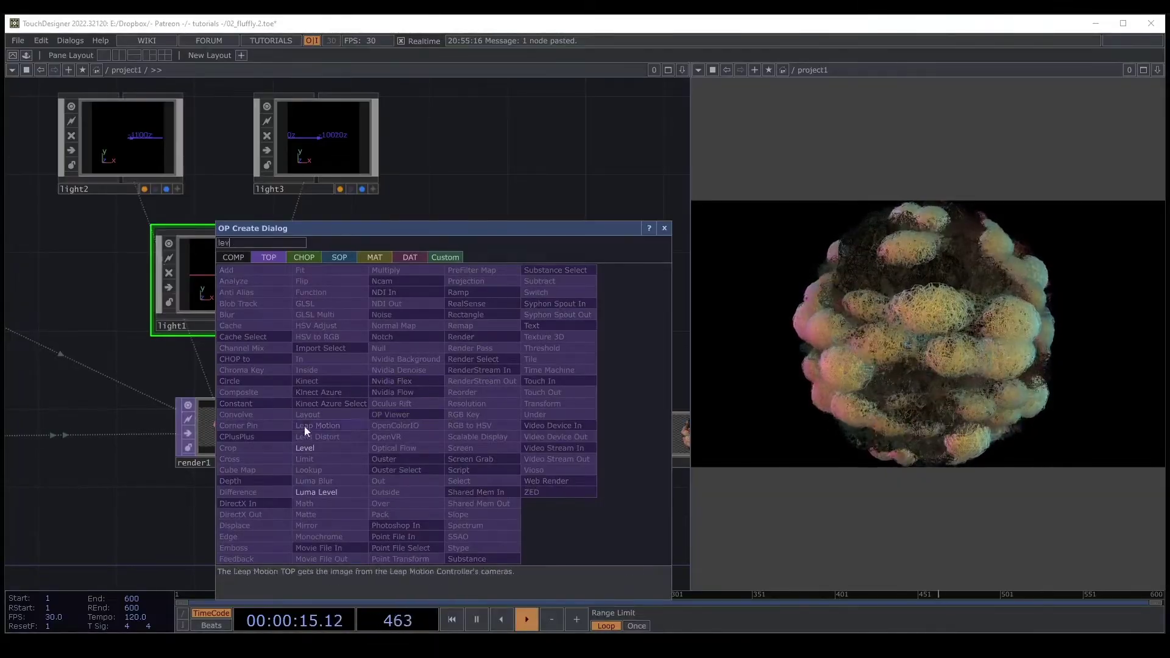
pyautogui.click(313, 447)
pyautogui.click(434, 427)
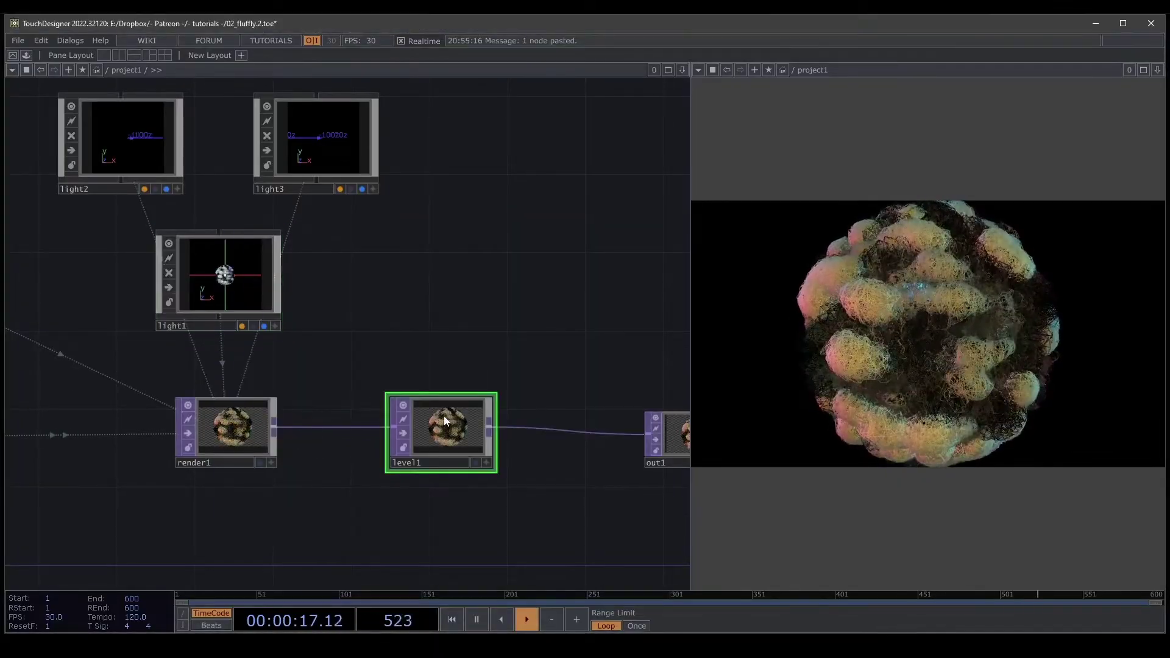
# Set the Level TOP's Brightness 1 to 1.152, Gamma 1 to 1.2 and Contrast to 1.17
pyautogui.press('p')
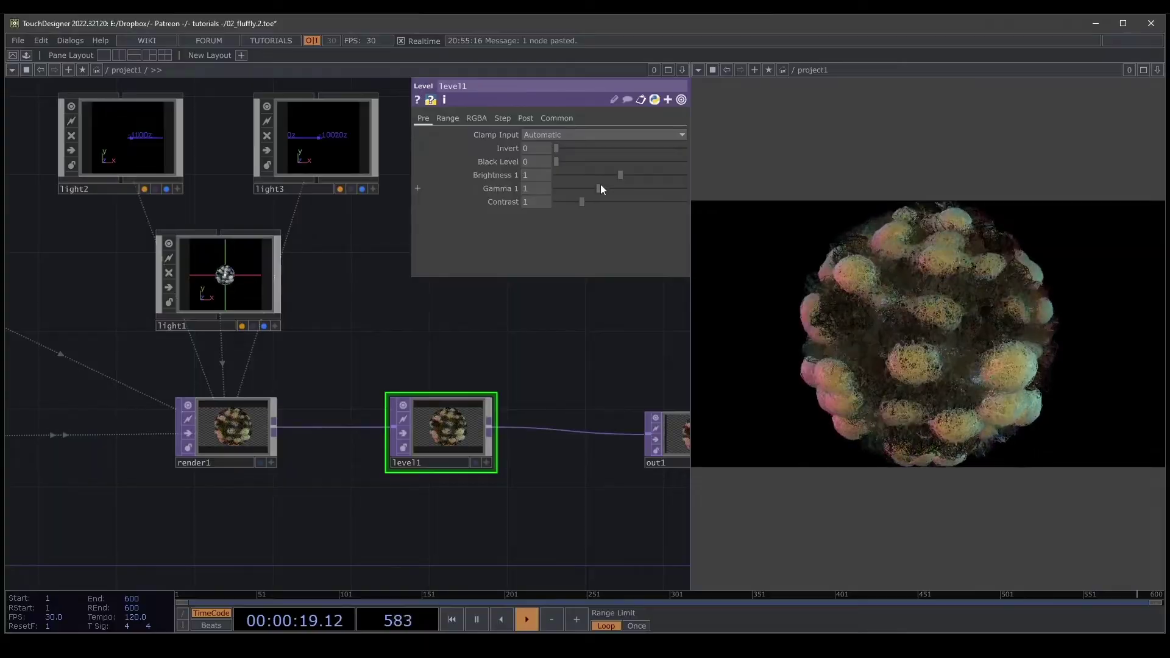
pyautogui.moveTo(601, 187); pyautogui.dragTo(623, 176)
# Animate the geometry's Z rotation with the expression absTime.seconds * -5
pyautogui.scroll(-4, 463, 323)
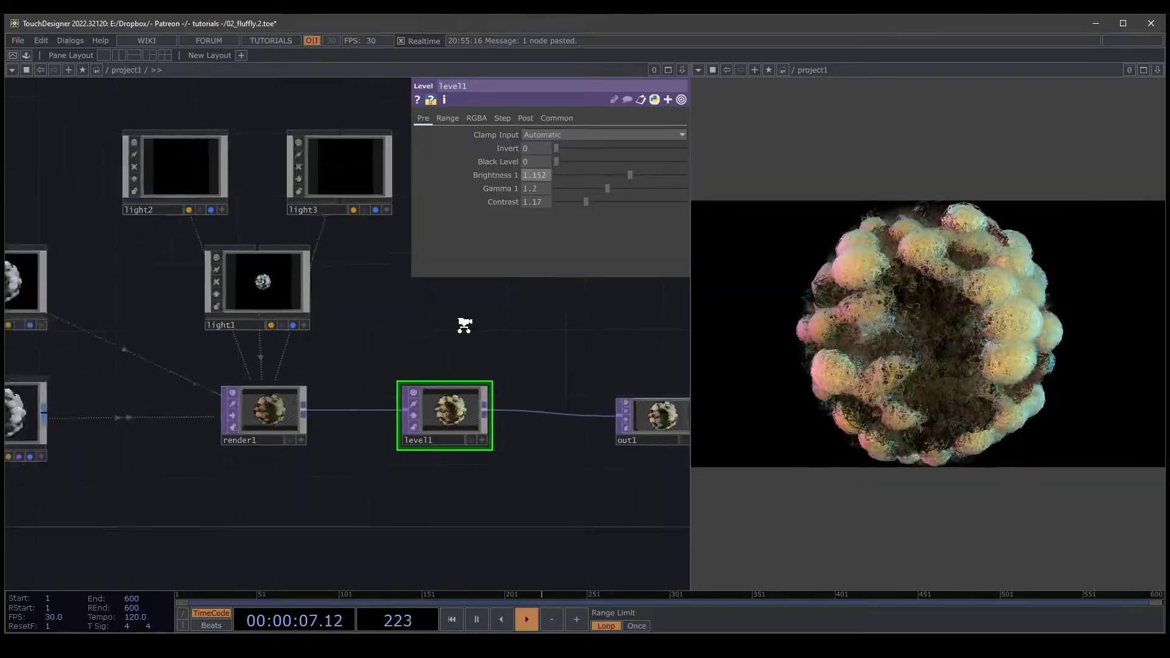
pyautogui.moveTo(471, 429); pyautogui.dragTo(673, 416)
pyautogui.moveTo(420, 443); pyautogui.dragTo(467, 461)
pyautogui.click(430, 387)
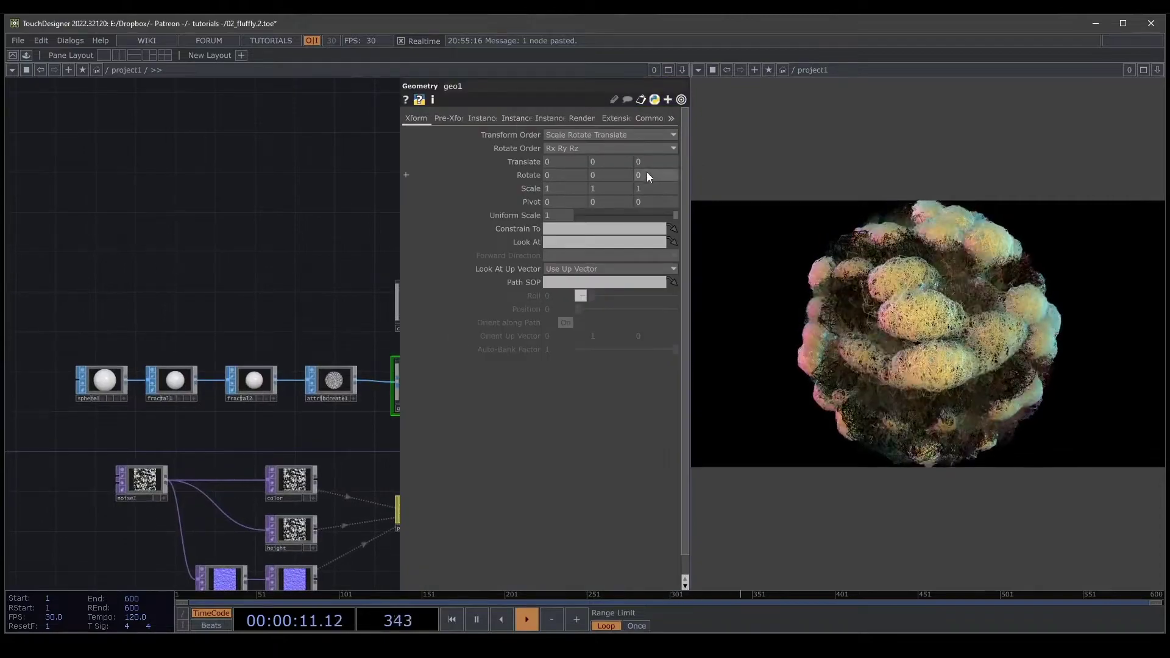
pyautogui.write('absT')
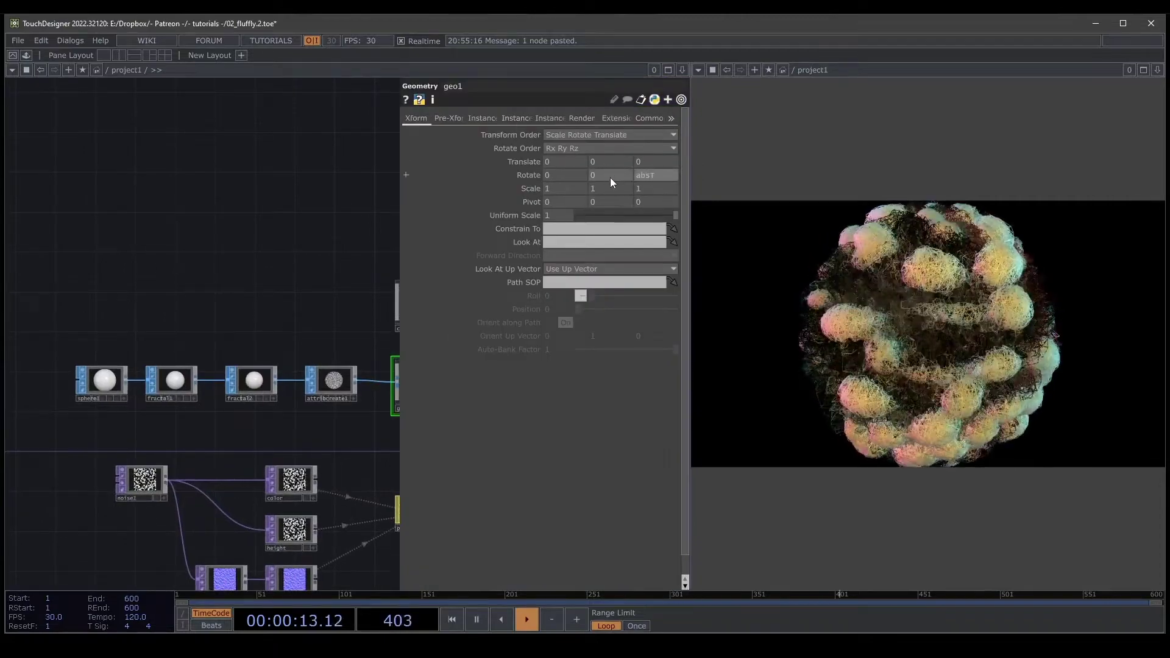
pyautogui.write('ime.secon')
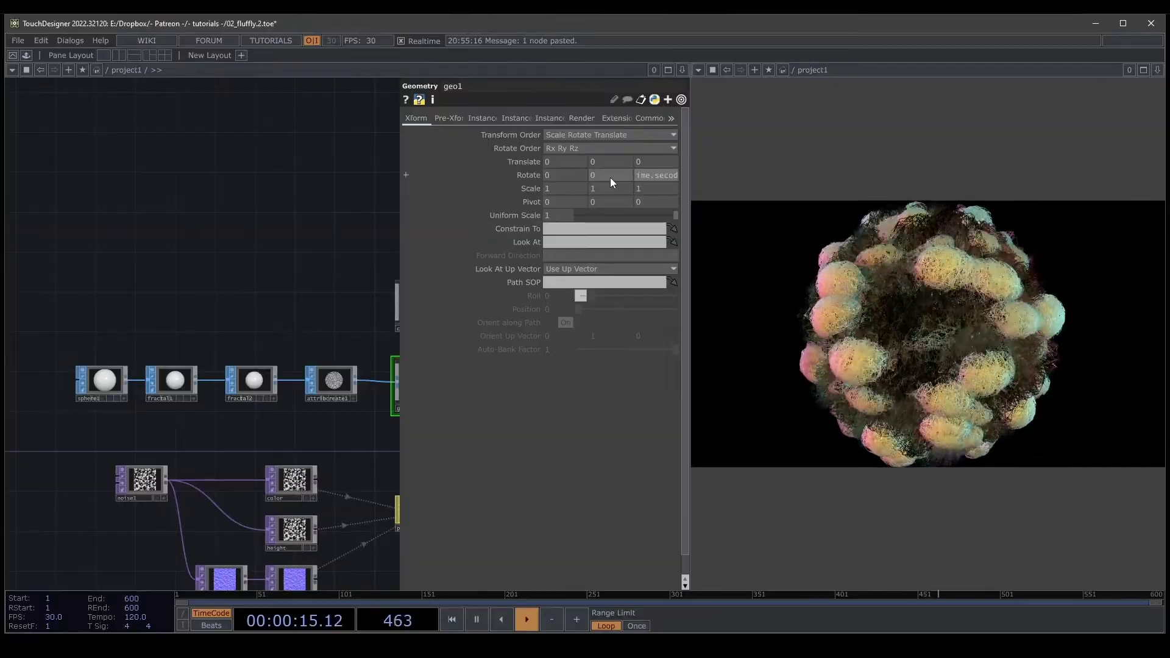
pyautogui.write('ds *')
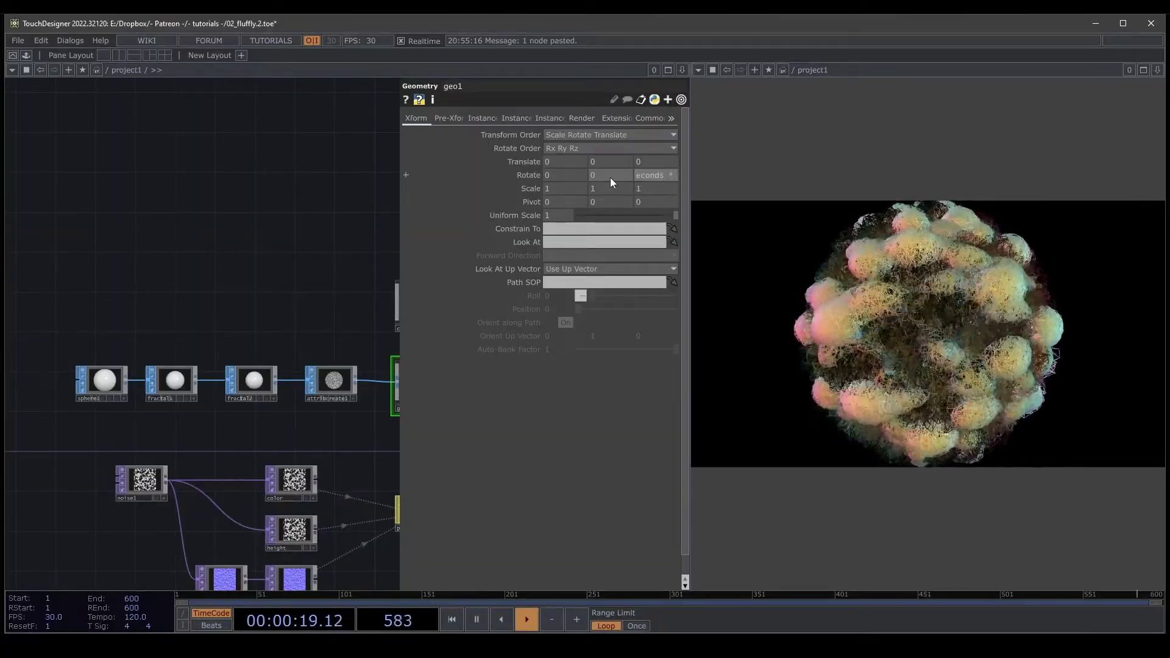
pyautogui.write(' -5')
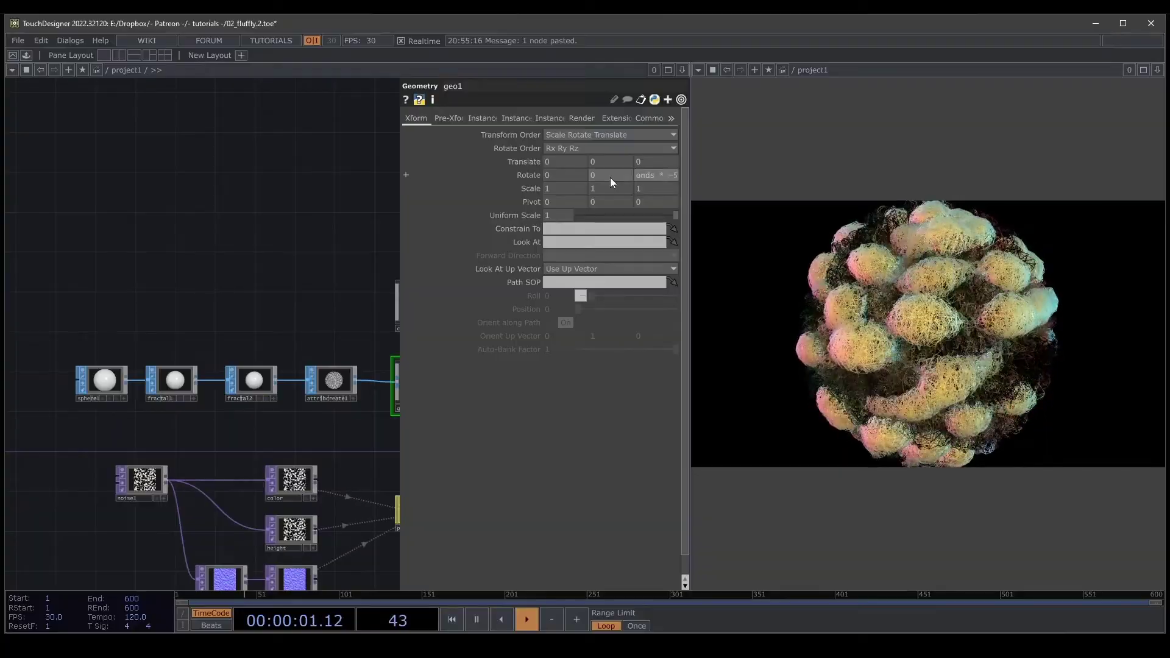
pyautogui.press('Return')
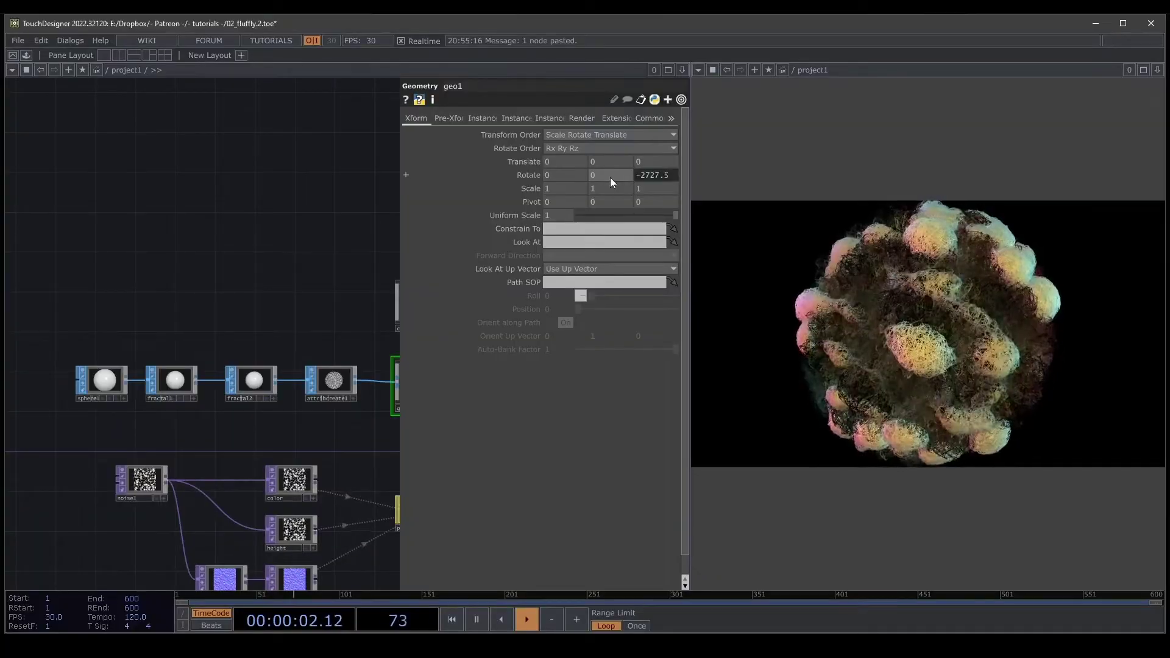
# Copy the absTime.seconds * -5 expression from the geometry's Z rotation to its X and Y rotation
pyautogui.click(662, 176)
pyautogui.click(420, 209)
pyautogui.click(667, 174)
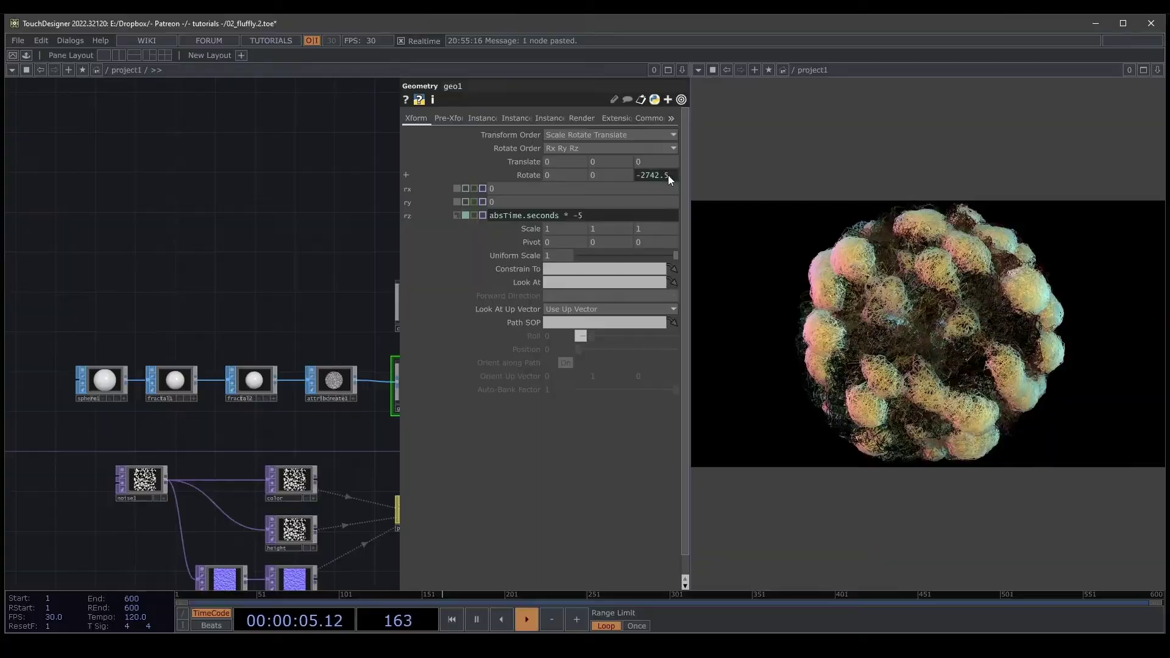
pyautogui.moveTo(602, 215); pyautogui.dragTo(433, 180)
pyautogui.hotkey('ctrl', 'c')
pyautogui.hotkey('ctrl', 'v')
pyautogui.press('Return')
pyautogui.hotkey('ctrl', 'v')
pyautogui.click(327, 214)
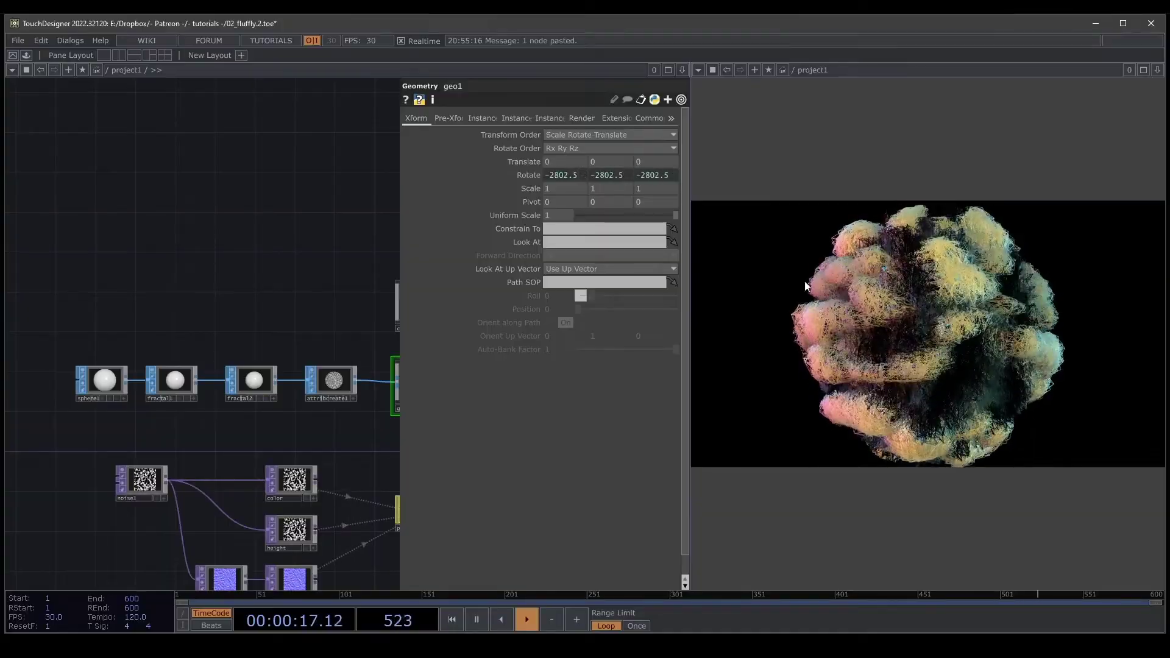
pyautogui.press('p')
# Set the Period of the noise1 TOP to 0.544
pyautogui.scroll(-3, 295, 287)
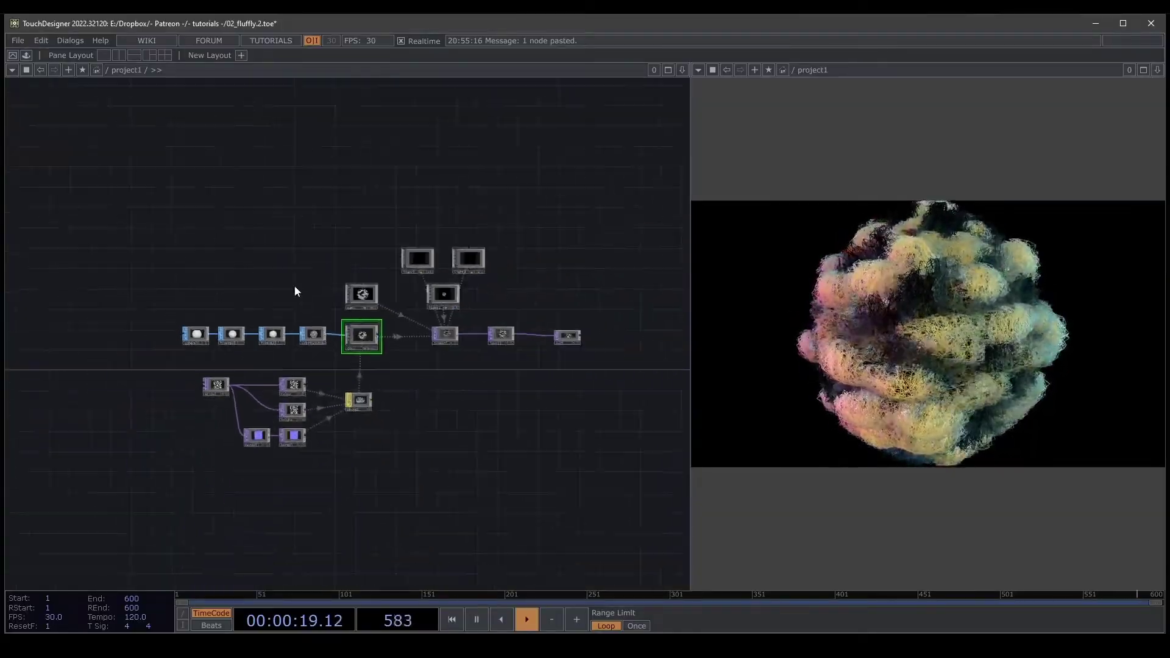
pyautogui.scroll(5, 278, 379)
pyautogui.moveTo(245, 322); pyautogui.dragTo(451, 278)
pyautogui.click(299, 355)
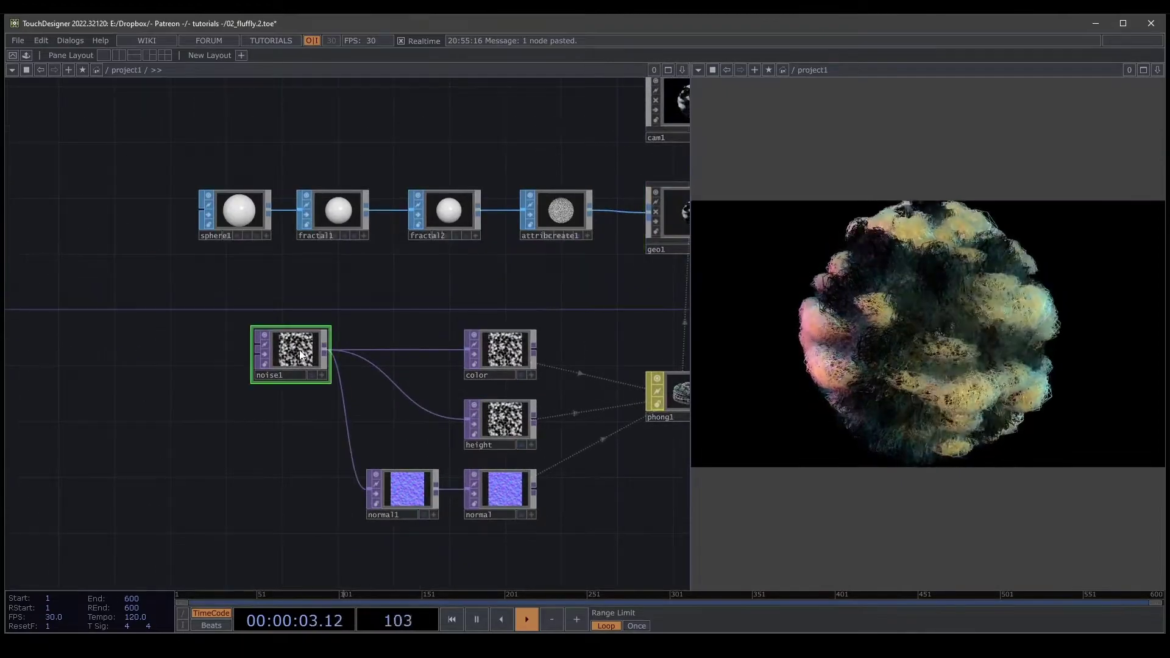
pyautogui.press('p')
pyautogui.moveTo(352, 298); pyautogui.dragTo(325, 327)
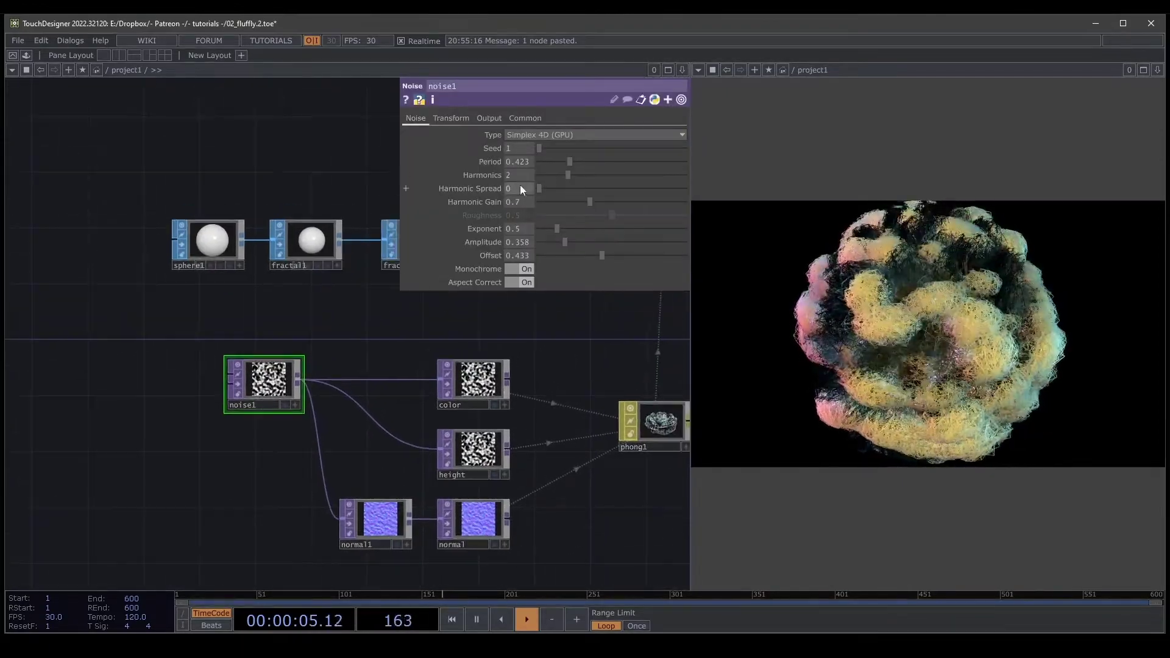
pyautogui.moveTo(570, 161); pyautogui.dragTo(582, 183)
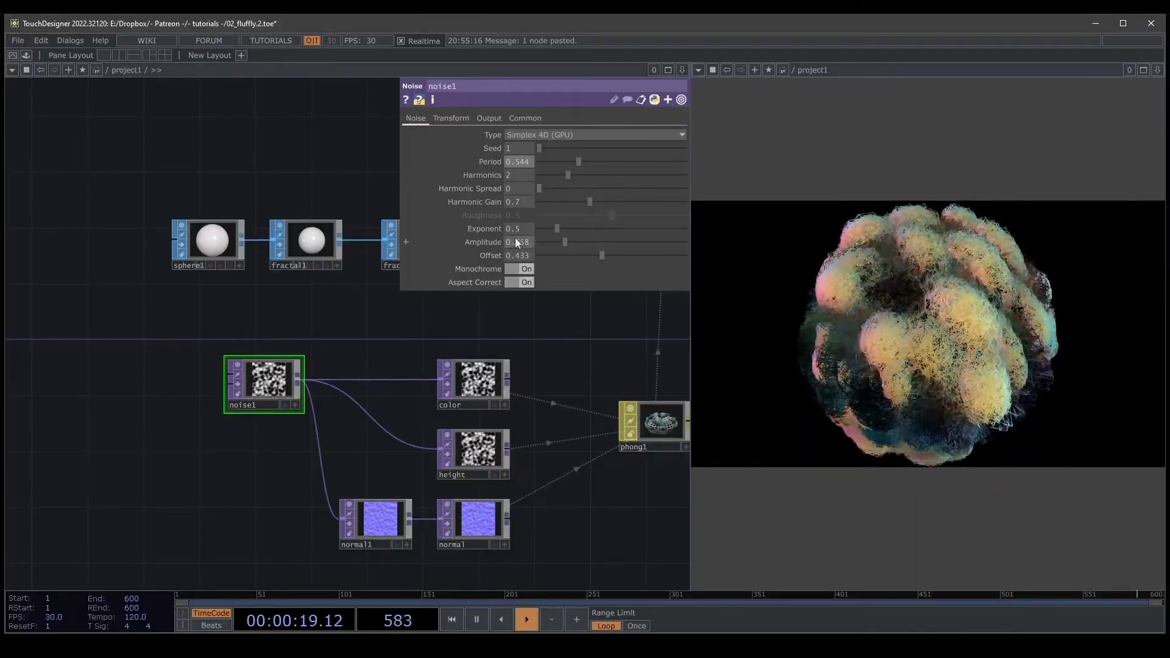
# Try an Exponent of 1.02 on the noise1 TOP, then set it to 0.44
pyautogui.moveTo(557, 228); pyautogui.dragTo(576, 229)
pyautogui.scroll(6, 212, 391)
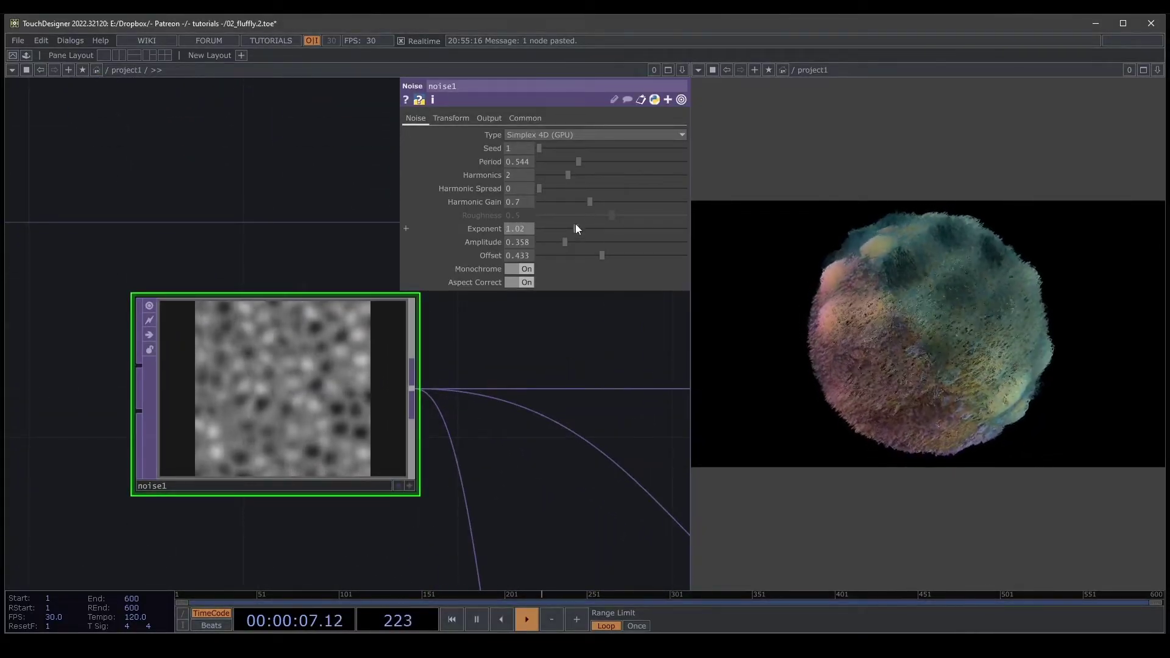
pyautogui.moveTo(575, 226); pyautogui.dragTo(552, 234)
pyautogui.scroll(-6, 388, 390)
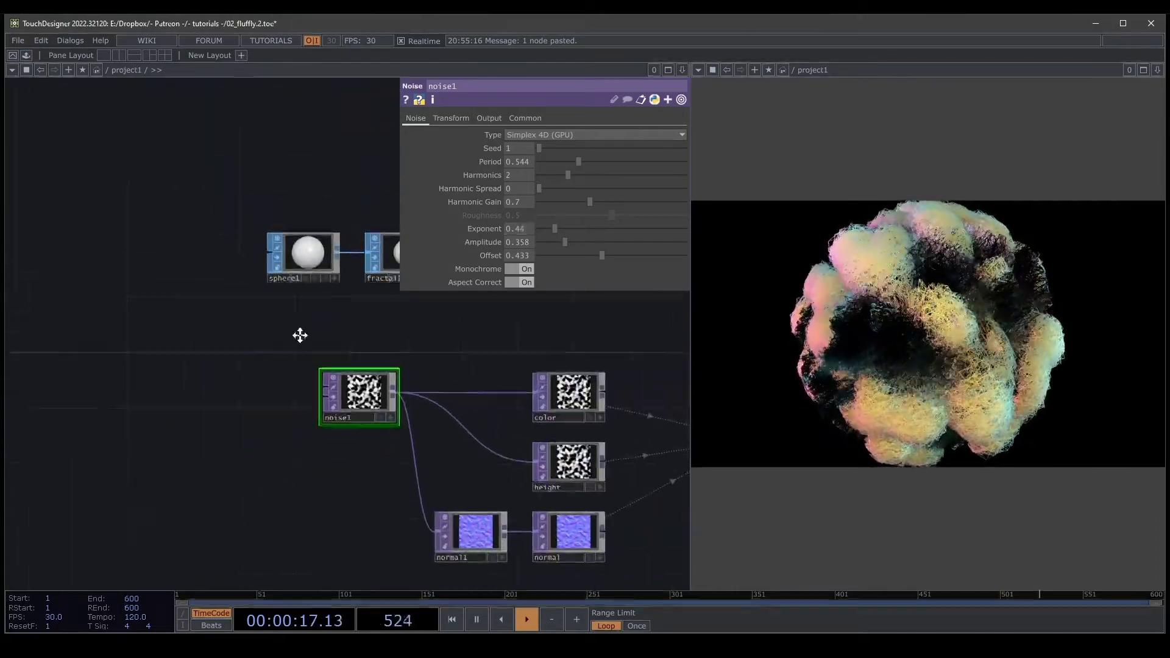
# Add a Torus SOP to the network above the sphere1 node
pyautogui.moveTo(300, 334); pyautogui.dragTo(199, 455)
pyautogui.moveTo(191, 308); pyautogui.dragTo(255, 283)
pyautogui.press('Tab')
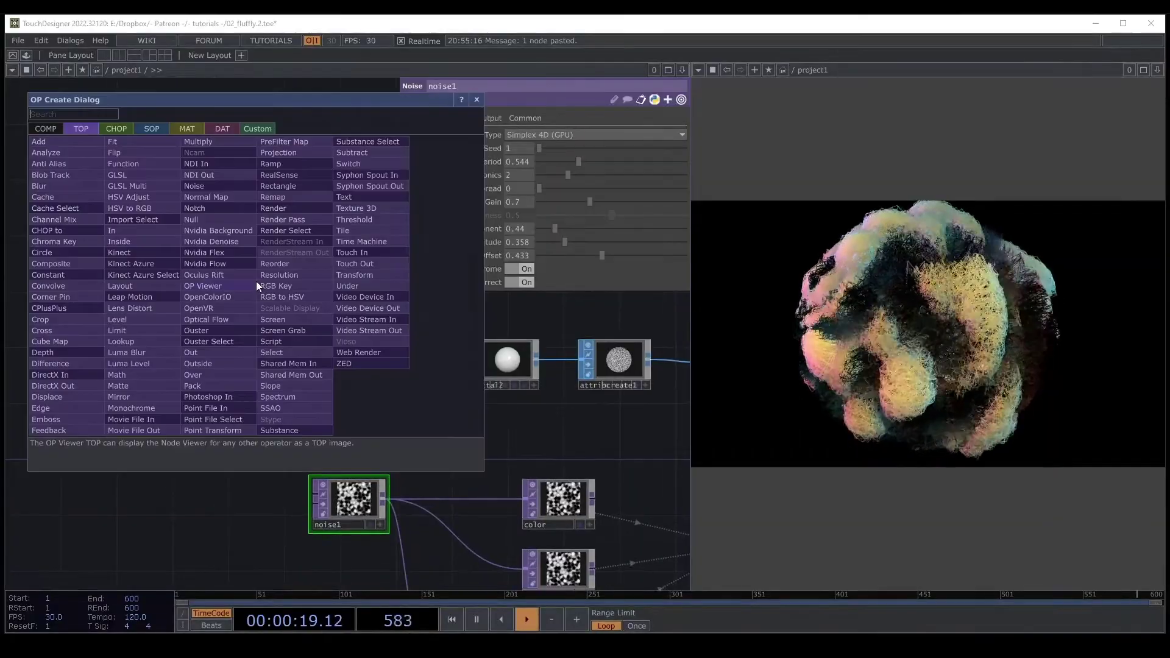
pyautogui.click(152, 128)
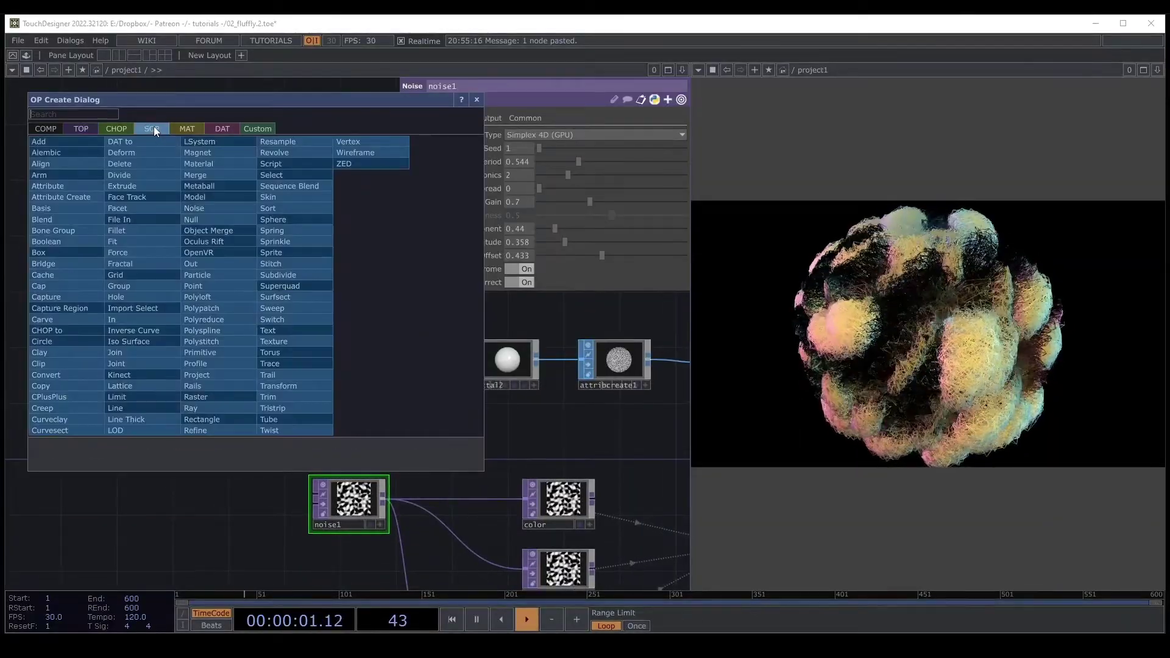
pyautogui.click(289, 351)
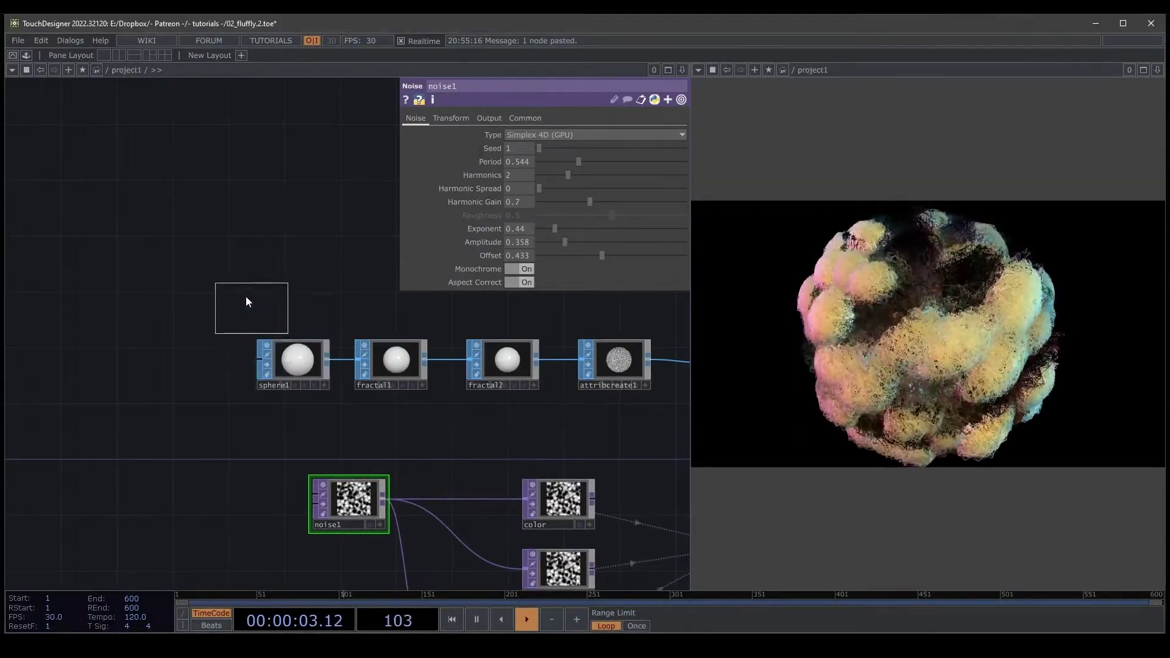
pyautogui.click(230, 275)
# Append a Transform SOP to the torus and set its X rotation to 90
pyautogui.press('Tab')
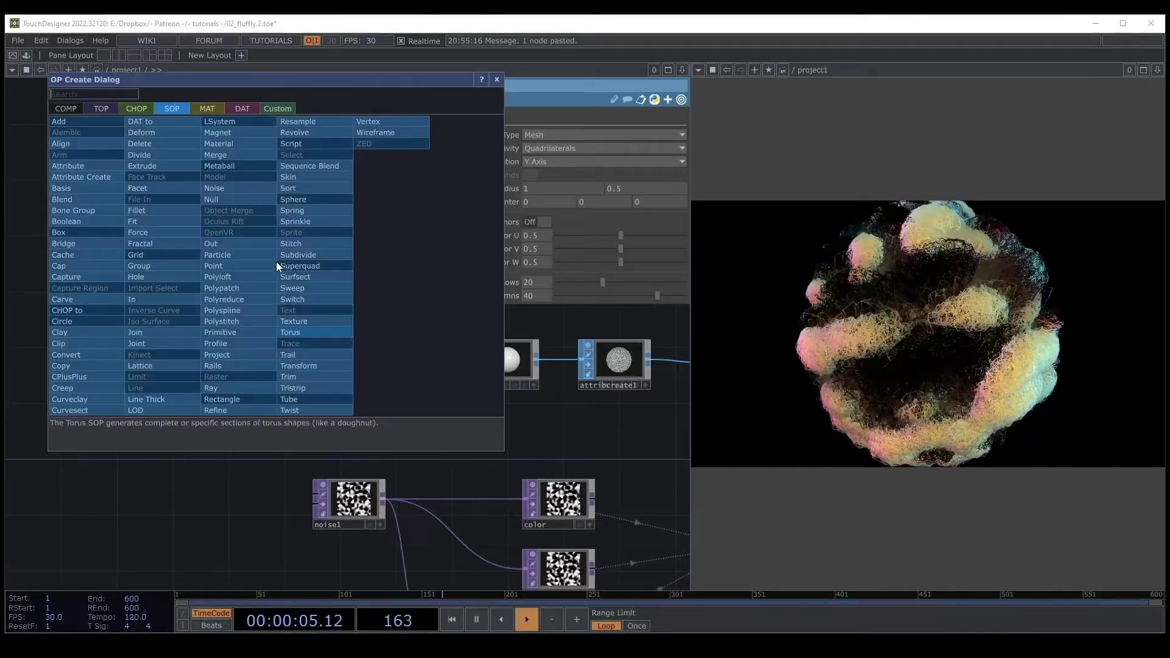
pyautogui.write('tra')
pyautogui.click(299, 366)
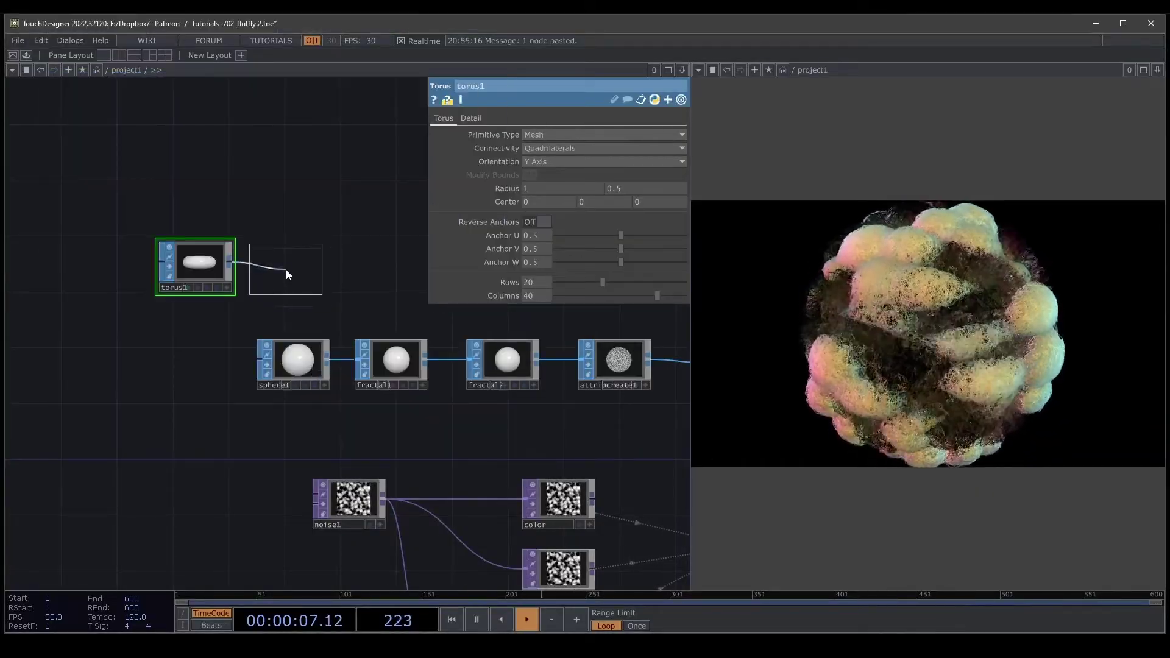
pyautogui.click(284, 268)
pyautogui.click(543, 190)
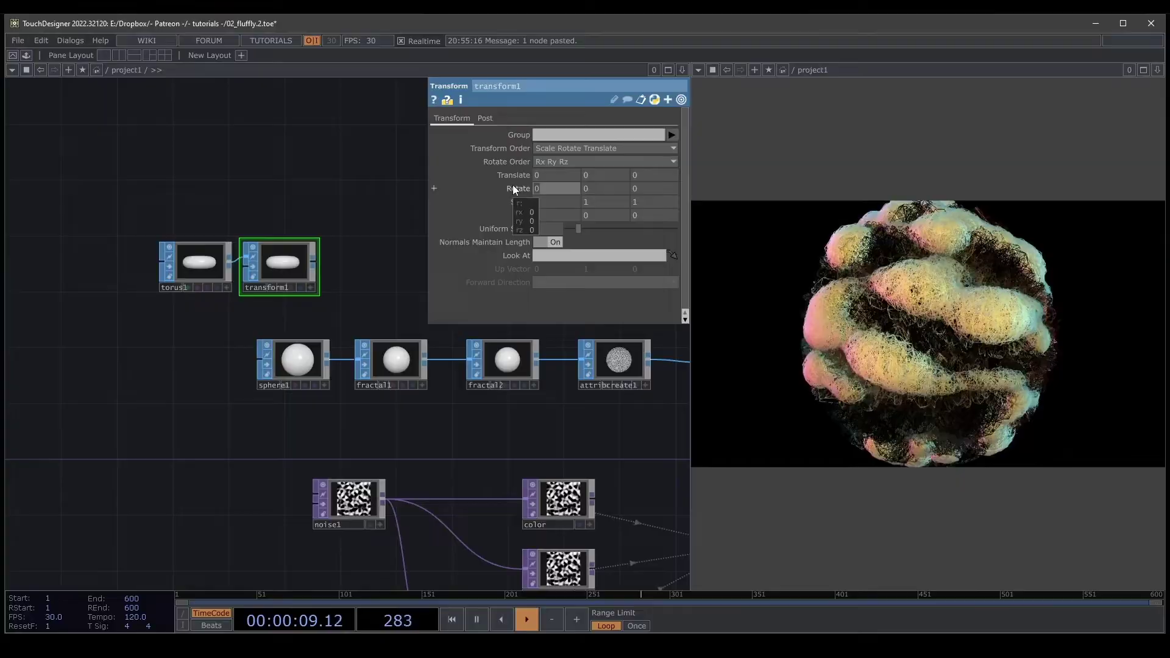
pyautogui.write('90')
pyautogui.press('Return')
# Rearrange the torus1, transform1 and sphere1 nodes to leave a wide gap before fractal1, with the torus branch above the sphere
pyautogui.scroll(3, 284, 268)
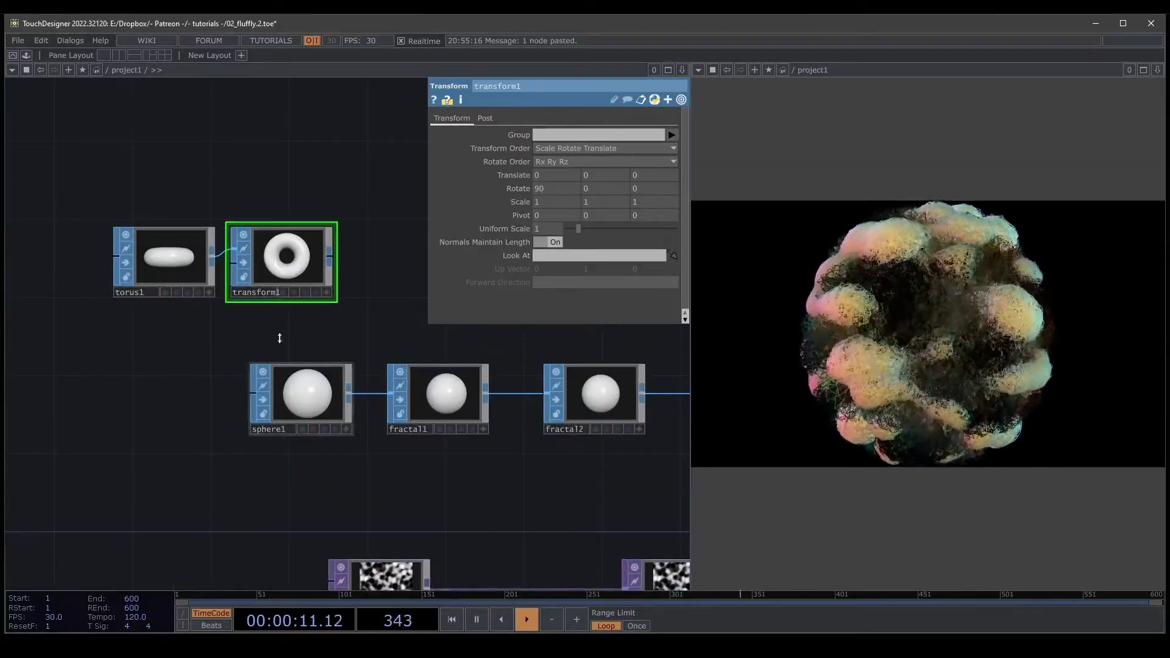
pyautogui.moveTo(284, 268); pyautogui.dragTo(186, 268)
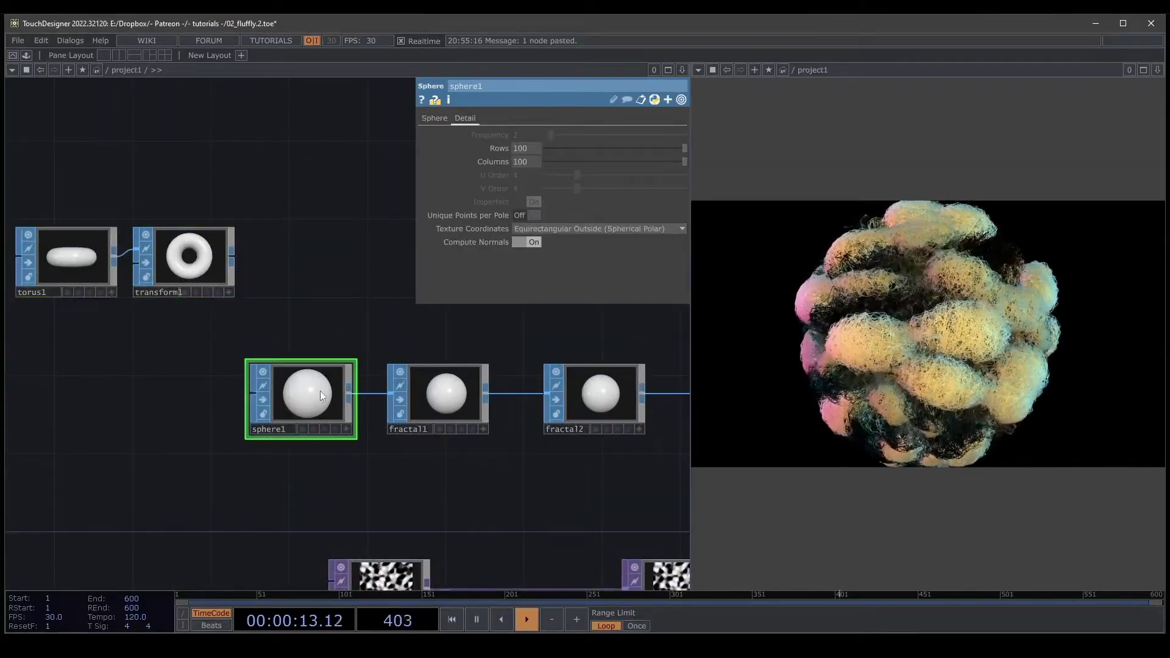
pyautogui.moveTo(320, 390); pyautogui.dragTo(82, 385)
pyautogui.moveTo(195, 186); pyautogui.dragTo(290, 200)
pyautogui.moveTo(84, 199); pyautogui.dragTo(344, 453)
pyautogui.moveTo(183, 421); pyautogui.dragTo(85, 420)
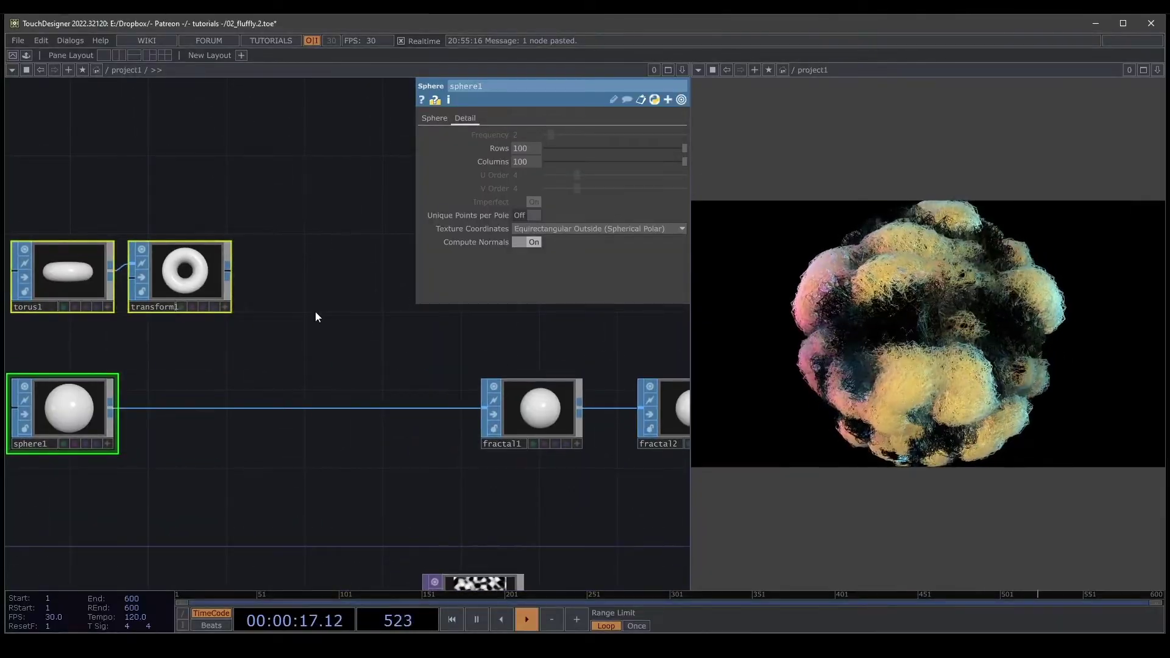
pyautogui.click(316, 316)
# Insert a Switch SOP on the wire between sphere1 and fractal1
pyautogui.rightClick(339, 409)
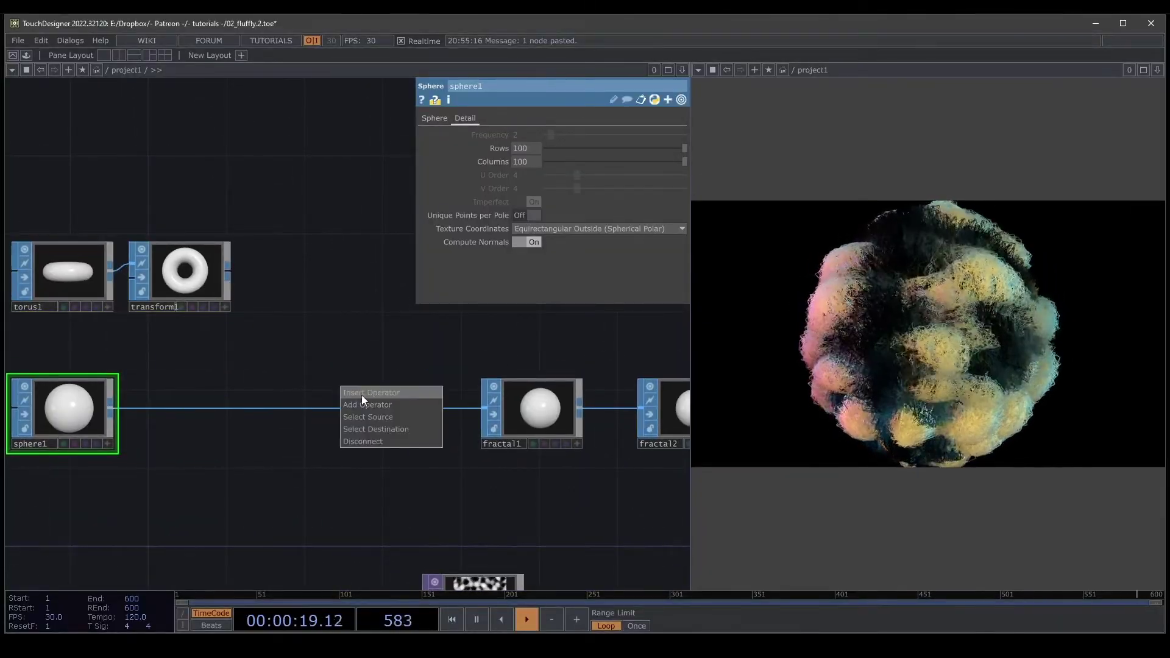
pyautogui.click(361, 393)
pyautogui.write('sw')
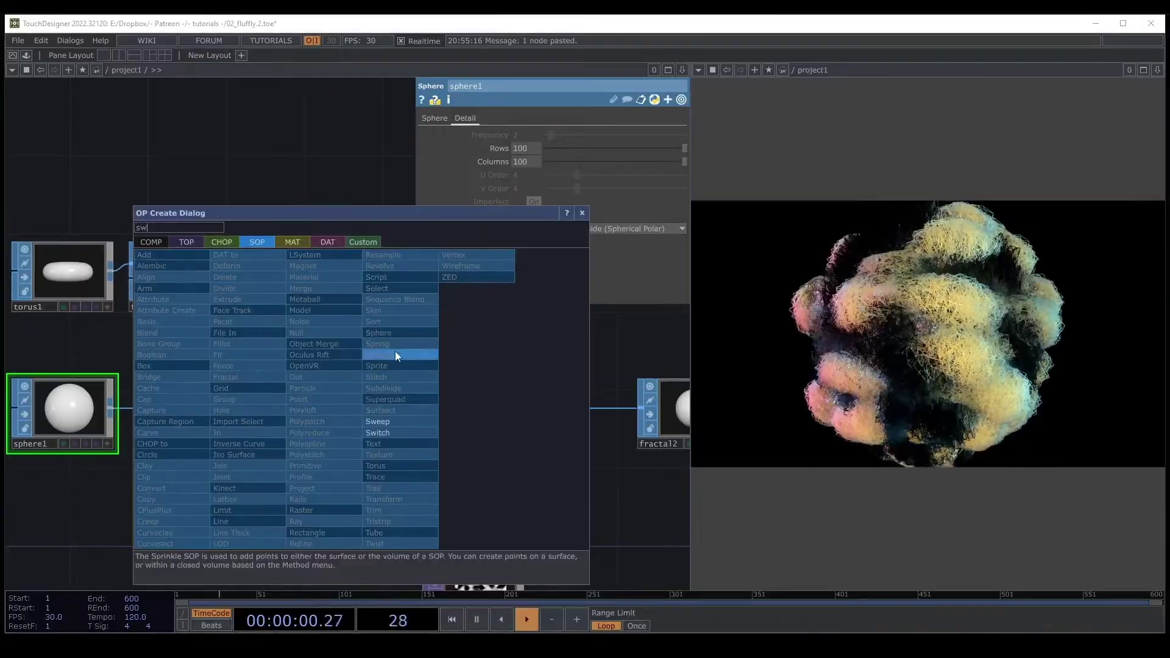
pyautogui.click(395, 431)
pyautogui.click(376, 412)
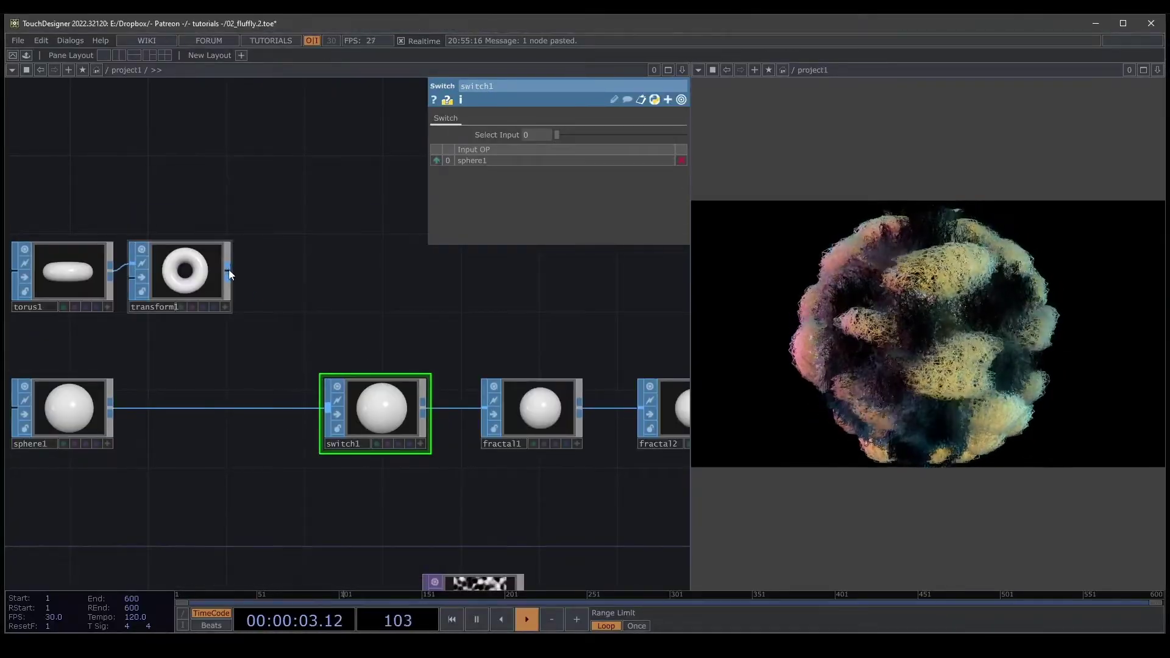
# Connect transform1 to the Switch SOP as its second input and set Select Input to 1
pyautogui.moveTo(312, 407); pyautogui.dragTo(382, 413)
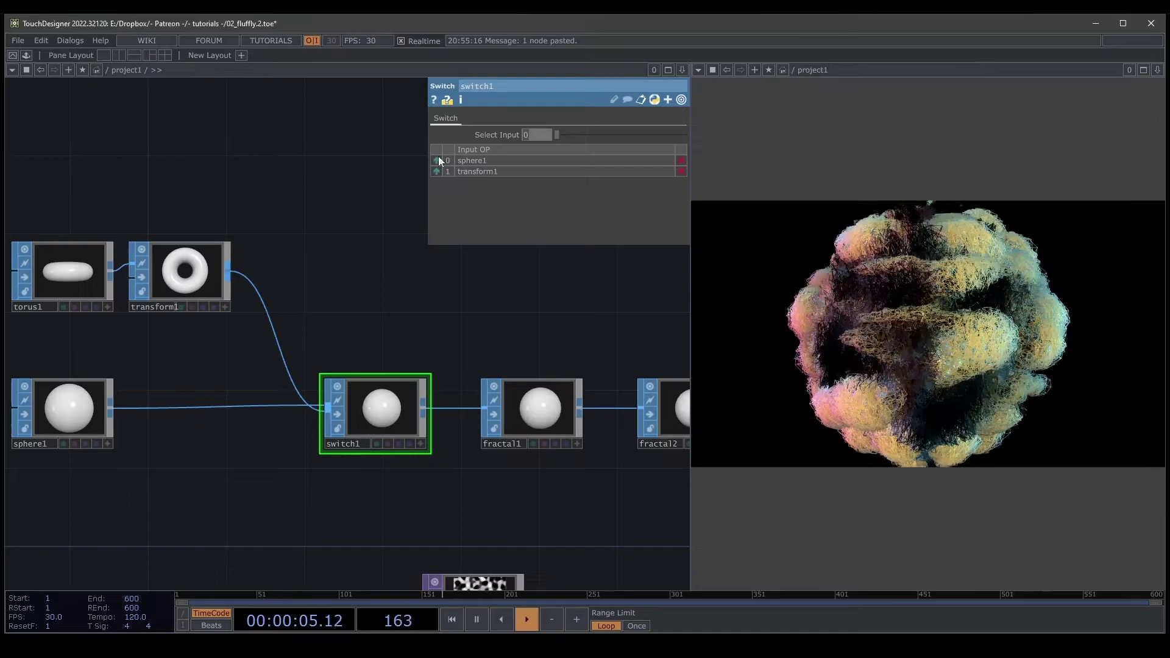
pyautogui.write('1')
pyautogui.press('Return')
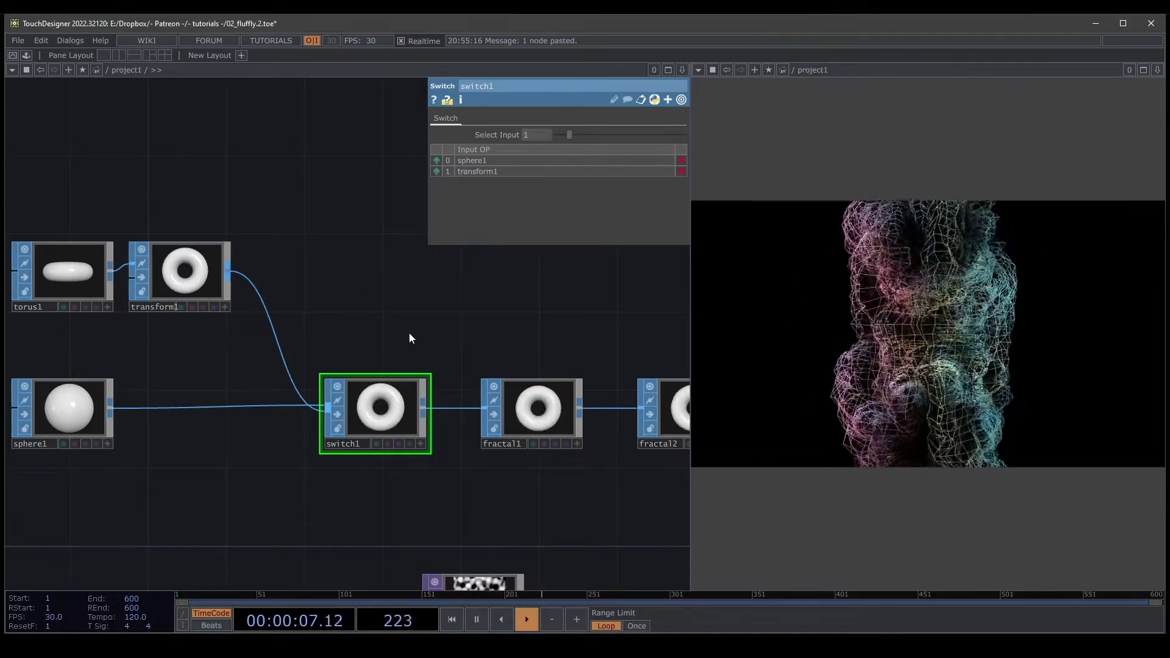
# Switch geo1's X and Y rotation from expressions back to constant 0, leaving only the Z rotation animated
pyautogui.scroll(-4, 426, 337)
pyautogui.moveTo(645, 329); pyautogui.dragTo(344, 352)
pyautogui.click(455, 396)
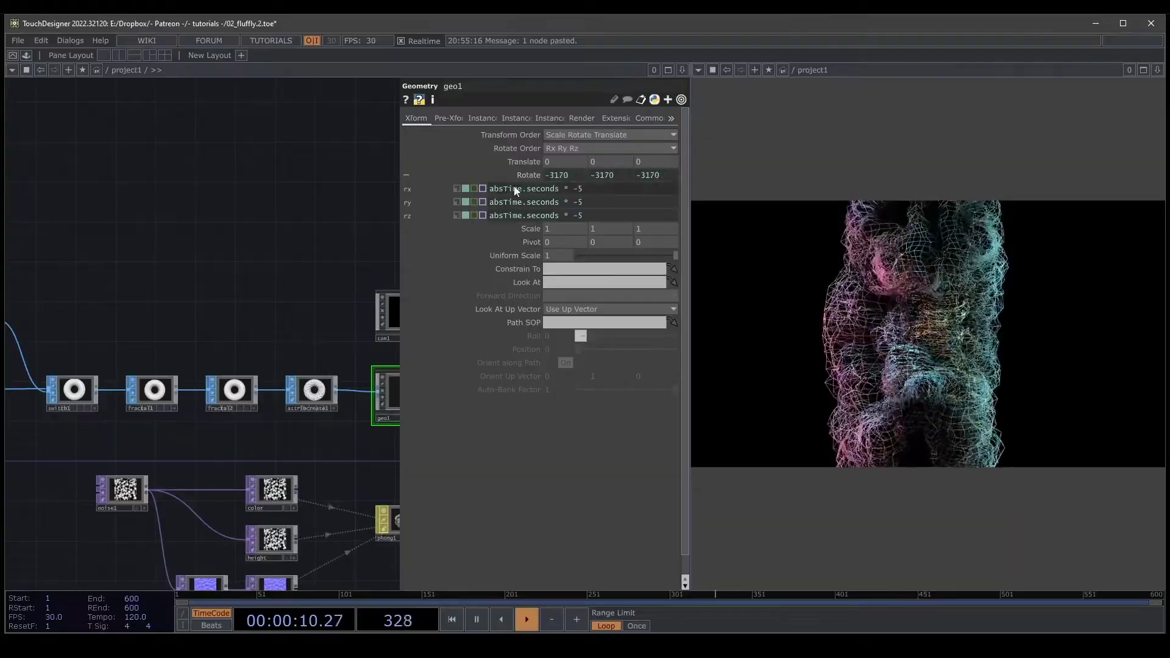
pyautogui.click(457, 189)
pyautogui.click(457, 201)
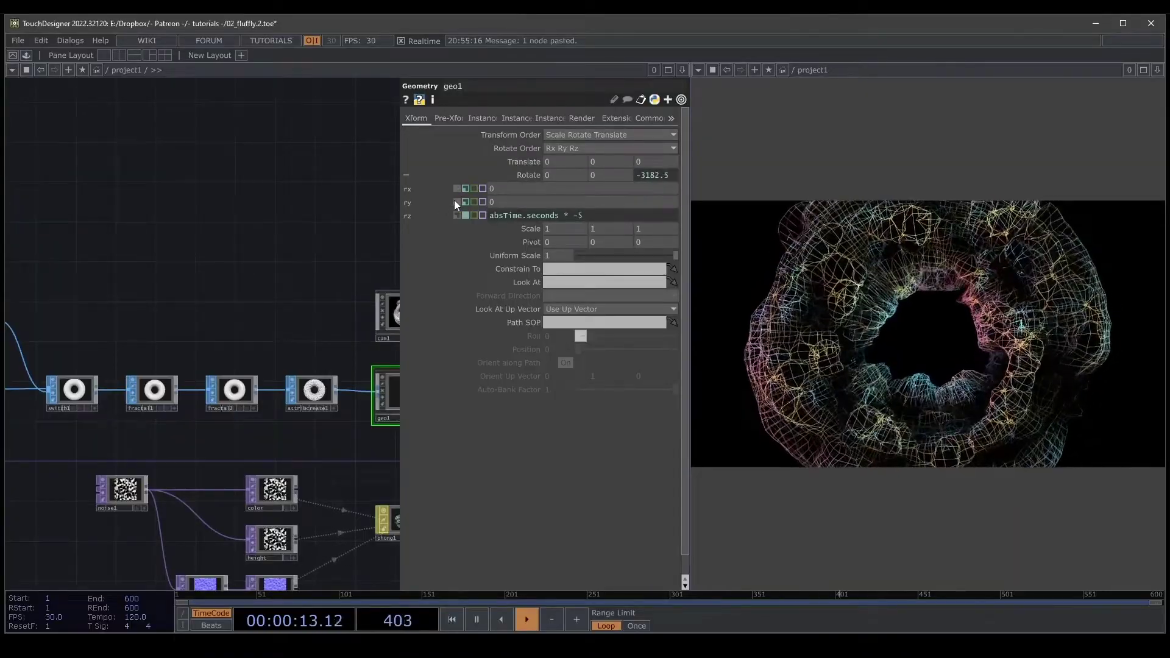
# Set the torus's Rows and Columns to 100 each
pyautogui.moveTo(396, 237); pyautogui.dragTo(692, 290)
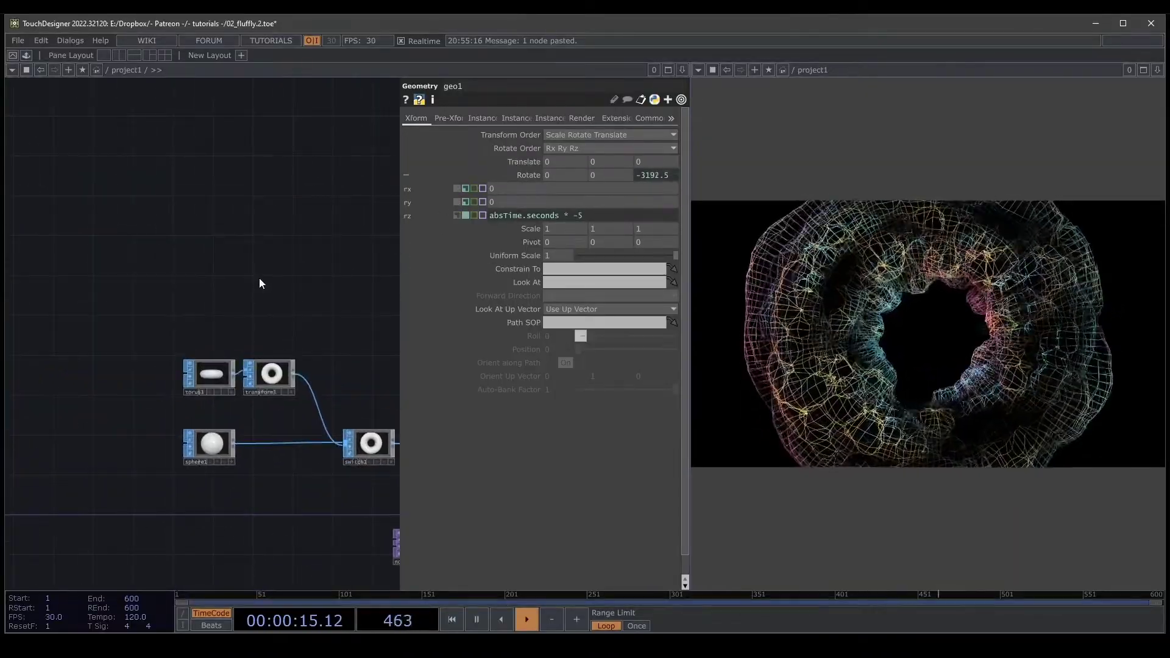
pyautogui.press('p')
pyautogui.click(221, 378)
pyautogui.press('p')
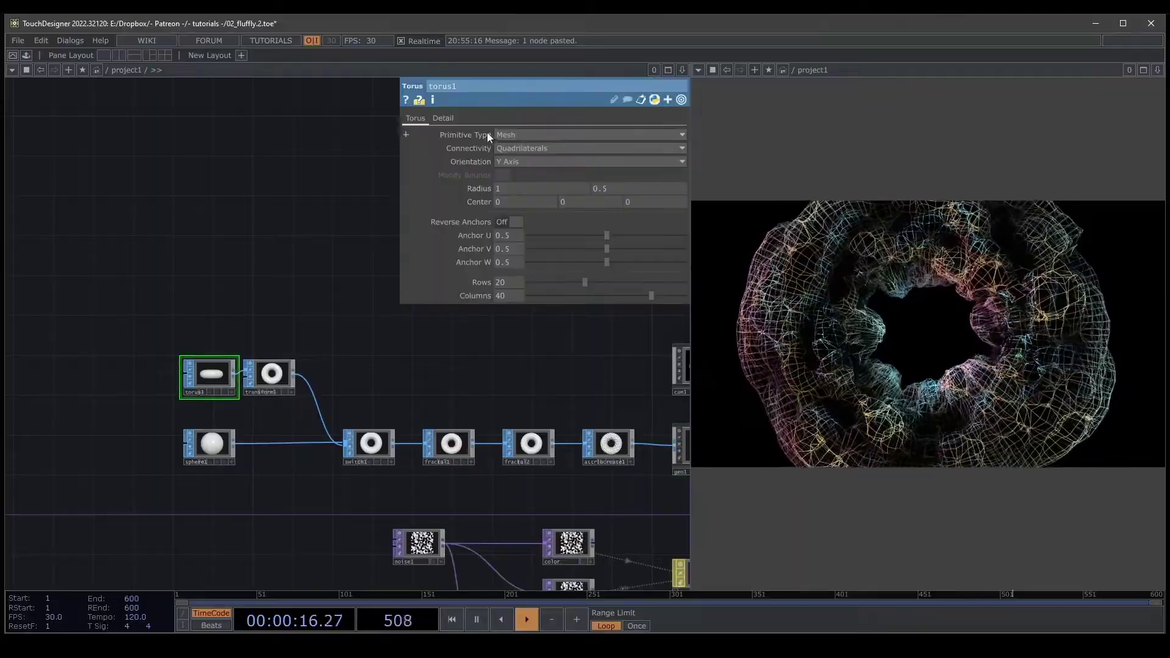
pyautogui.click(442, 118)
pyautogui.click(414, 119)
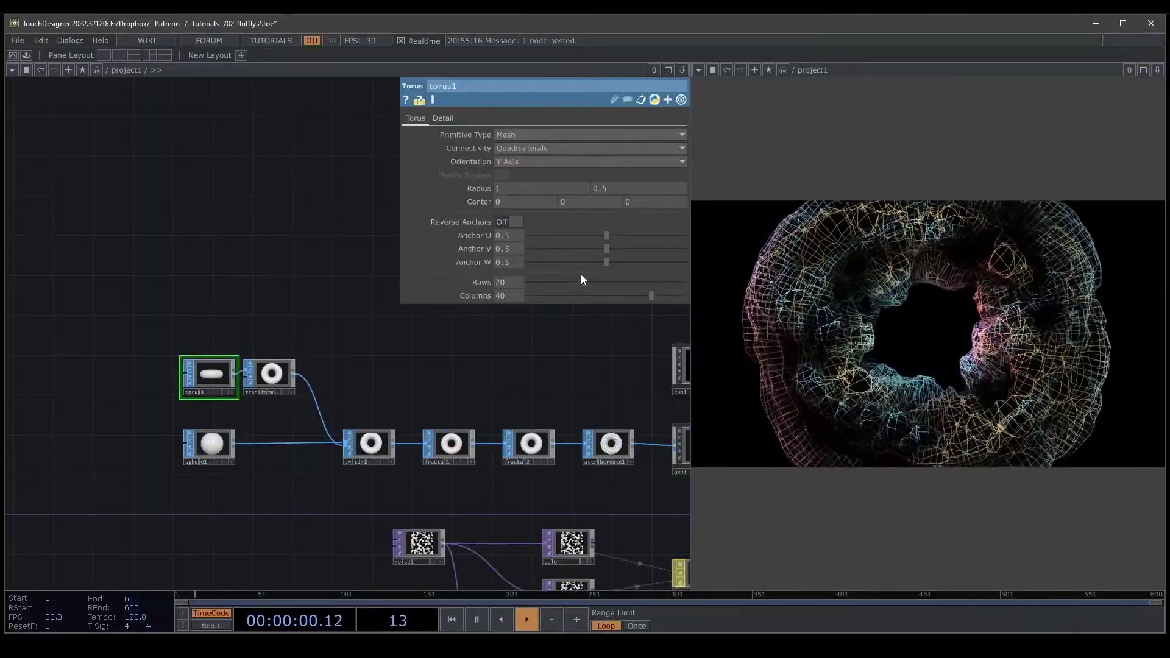
pyautogui.moveTo(586, 283); pyautogui.dragTo(720, 295)
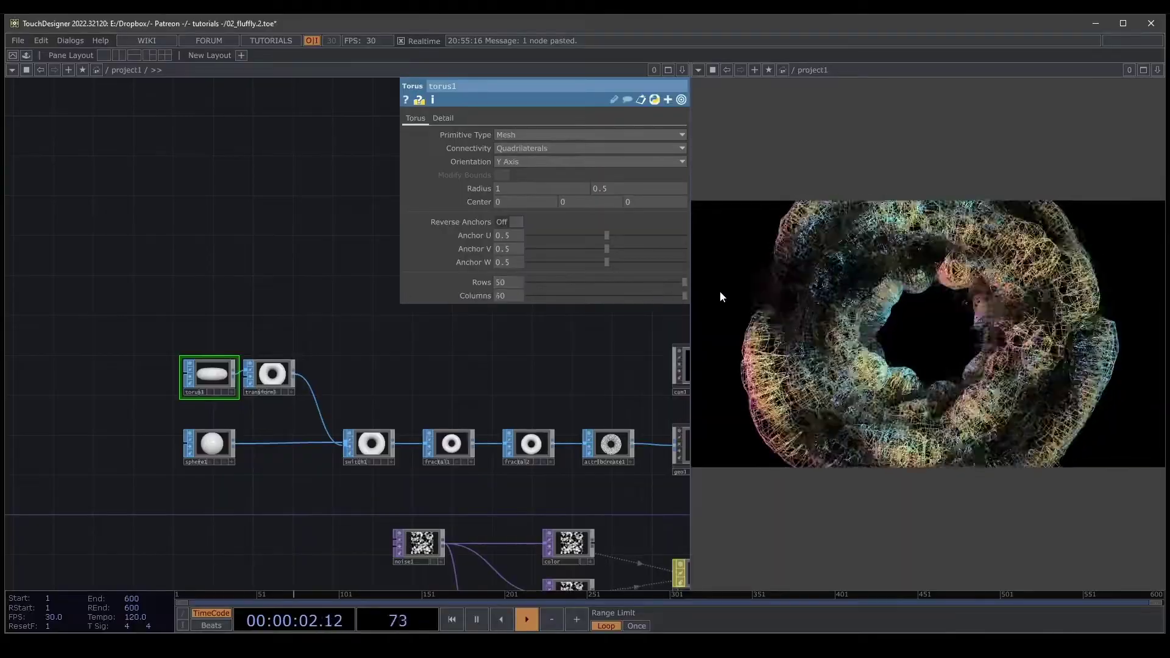
pyautogui.moveTo(529, 282); pyautogui.dragTo(462, 280)
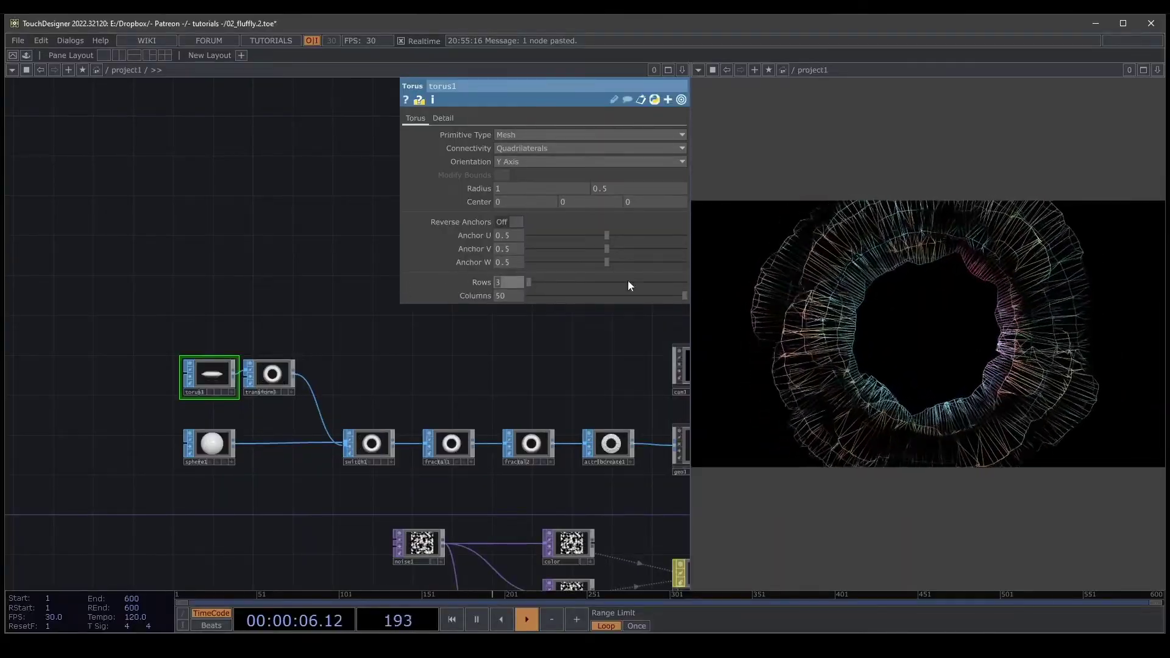
pyautogui.write('100')
pyautogui.press('Return')
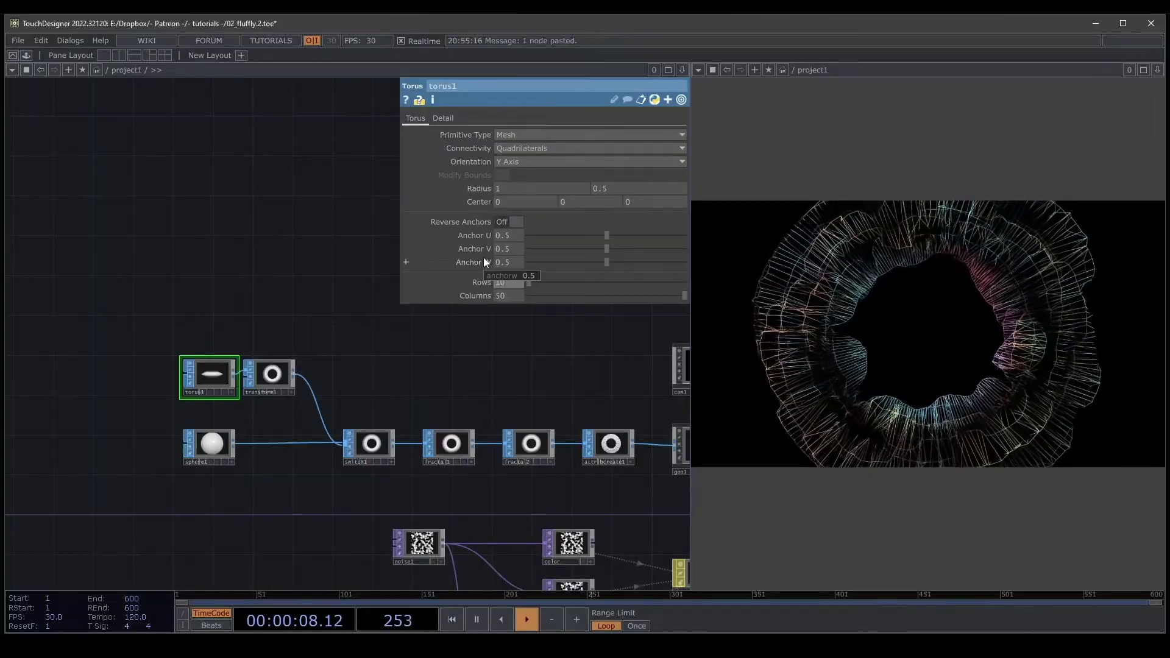
pyautogui.press('Tab')
pyautogui.write('100')
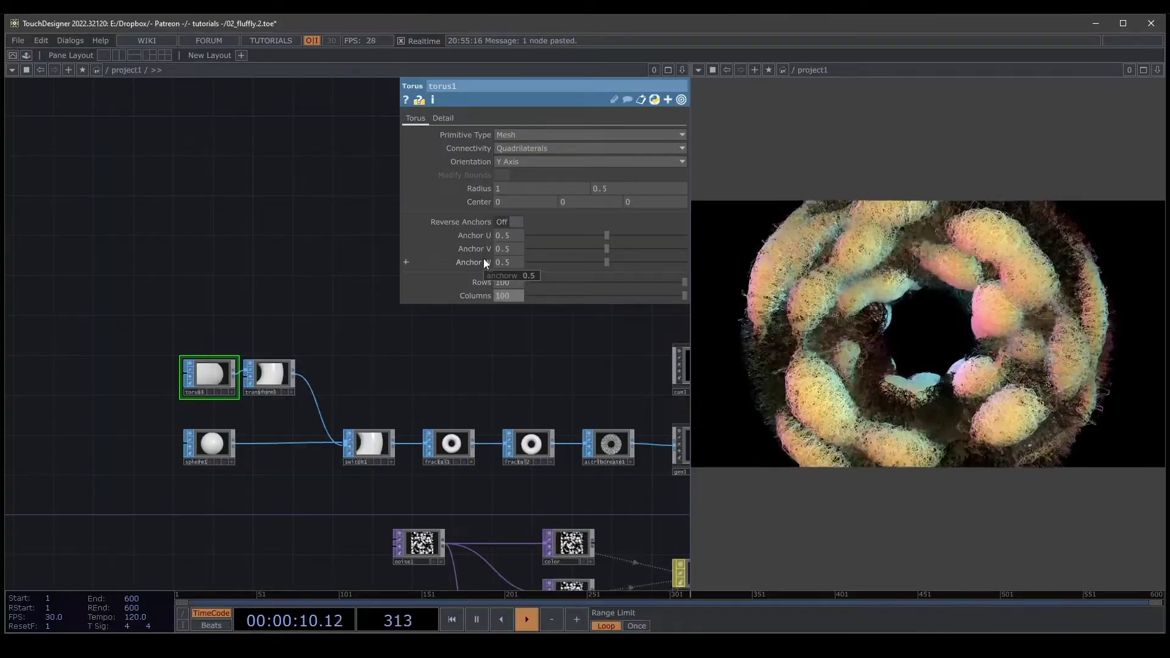
pyautogui.press('Return')
# Try moving cam1 closer with a Z translation of 3.41, then restore it to 5
pyautogui.moveTo(465, 346); pyautogui.dragTo(275, 353)
pyautogui.click(292, 375)
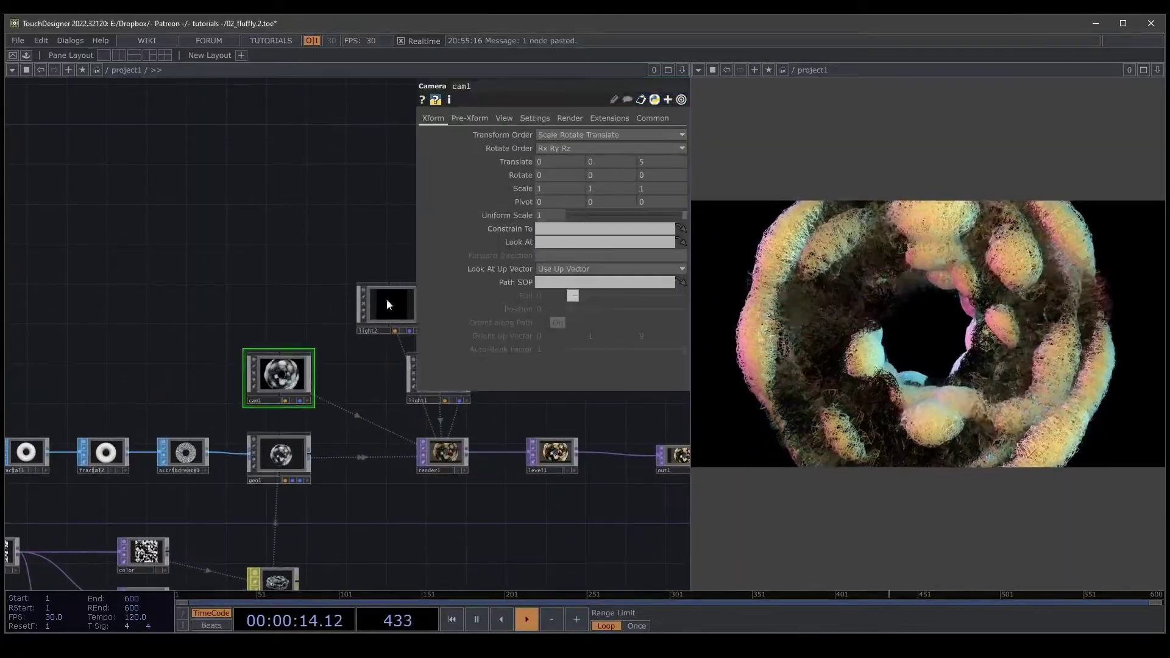
pyautogui.moveTo(656, 160)
pyautogui.mouseDown(button='middle')
pyautogui.moveTo(652, 144)
pyautogui.moveTo(582, 143)
pyautogui.mouseUp(button='middle')
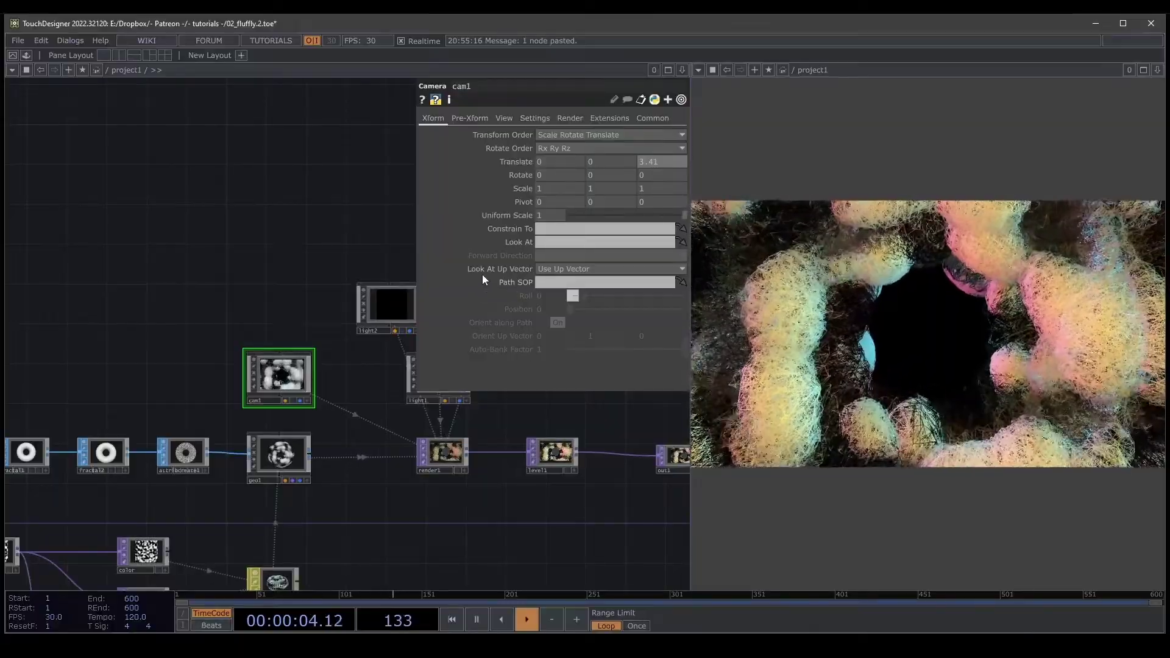
pyautogui.click(655, 162)
pyautogui.write('3')
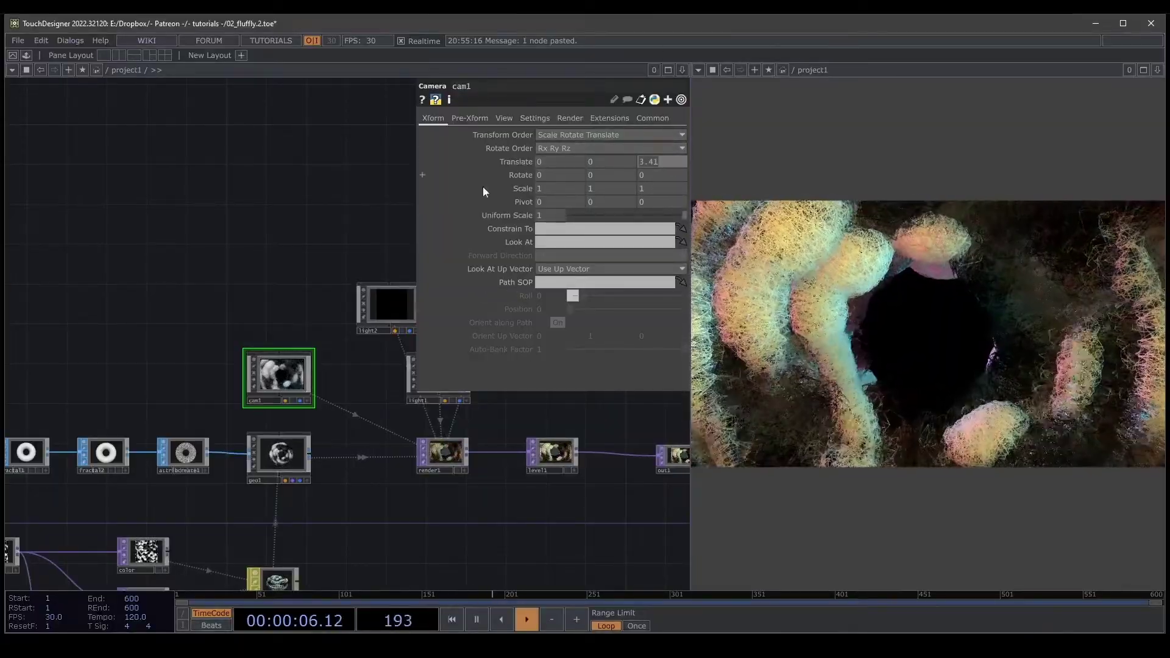
pyautogui.write('5')
pyautogui.press('Return')
# Set the Switch SOP's Select Input to 0 to use the sphere as the source shape
pyautogui.moveTo(243, 246); pyautogui.dragTo(246, 292, button='middle')
pyautogui.moveTo(279, 234); pyautogui.dragTo(491, 253)
pyautogui.moveTo(286, 390); pyautogui.dragTo(290, 364, button='middle')
pyautogui.scroll(3, 290, 363)
pyautogui.click(357, 351)
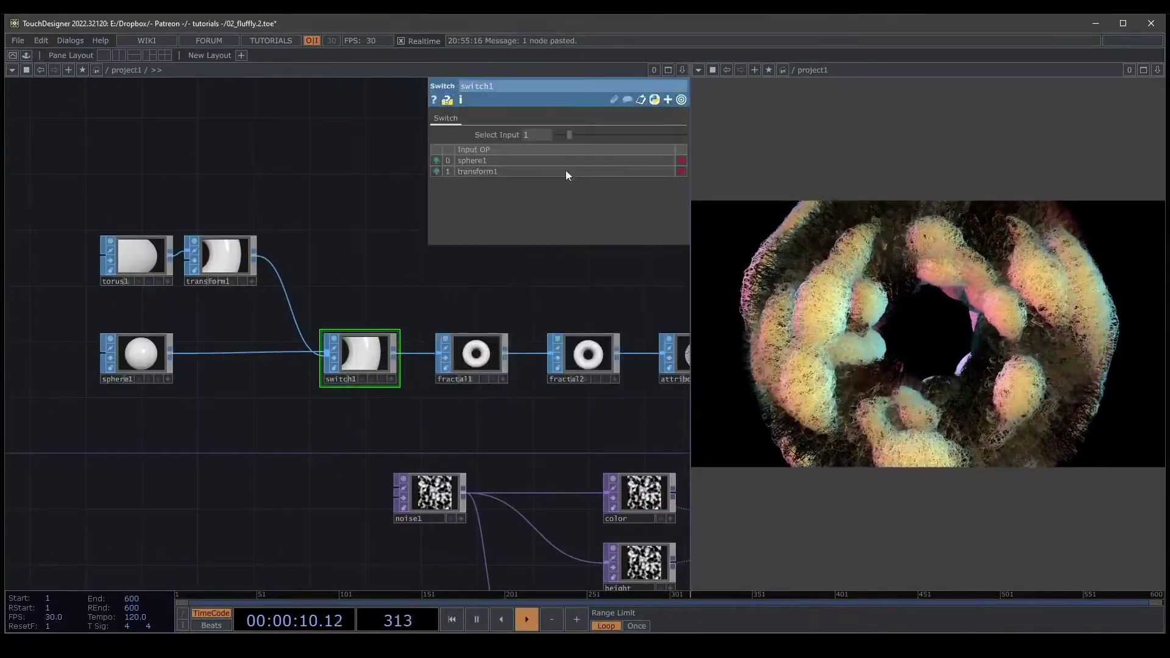
pyautogui.moveTo(553, 135); pyautogui.dragTo(532, 137)
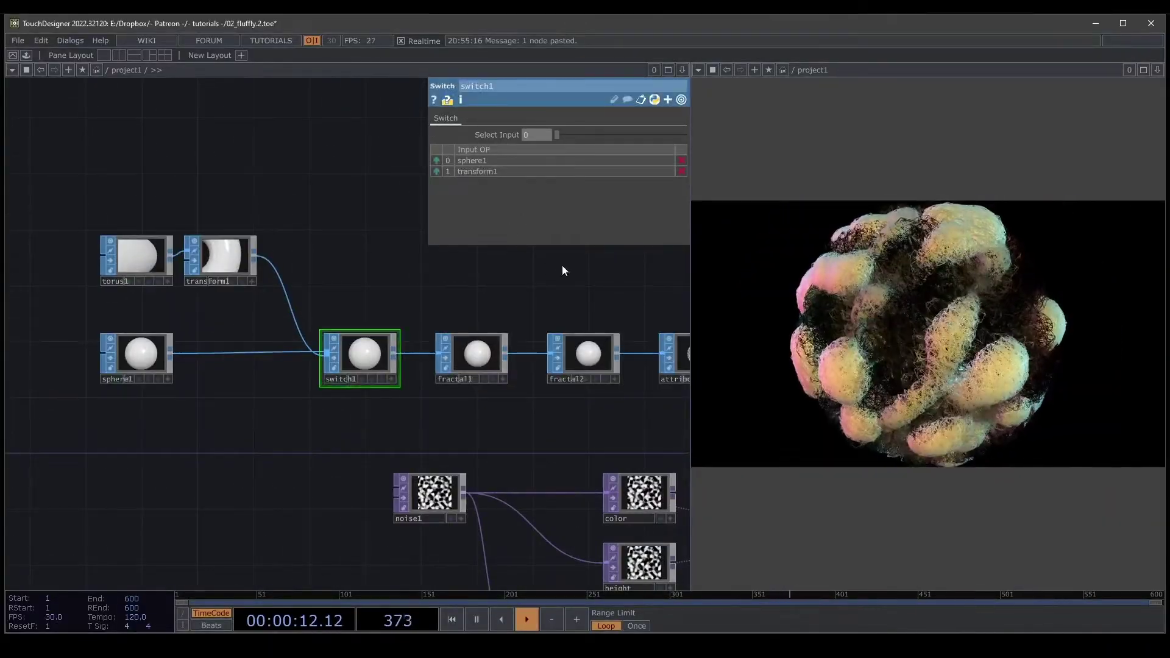
pyautogui.moveTo(538, 301); pyautogui.dragTo(441, 313)
pyautogui.moveTo(451, 314); pyautogui.dragTo(484, 326, button='middle')
pyautogui.scroll(-5, 499, 323)
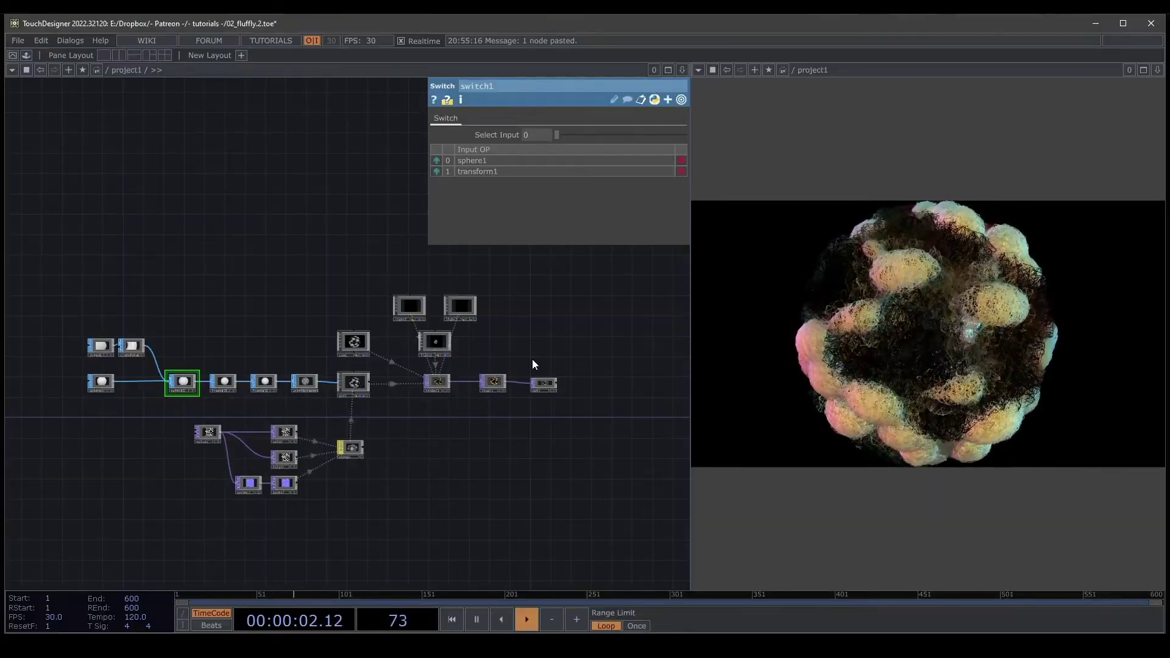
pyautogui.moveTo(560, 339); pyautogui.dragTo(603, 344, button='middle')
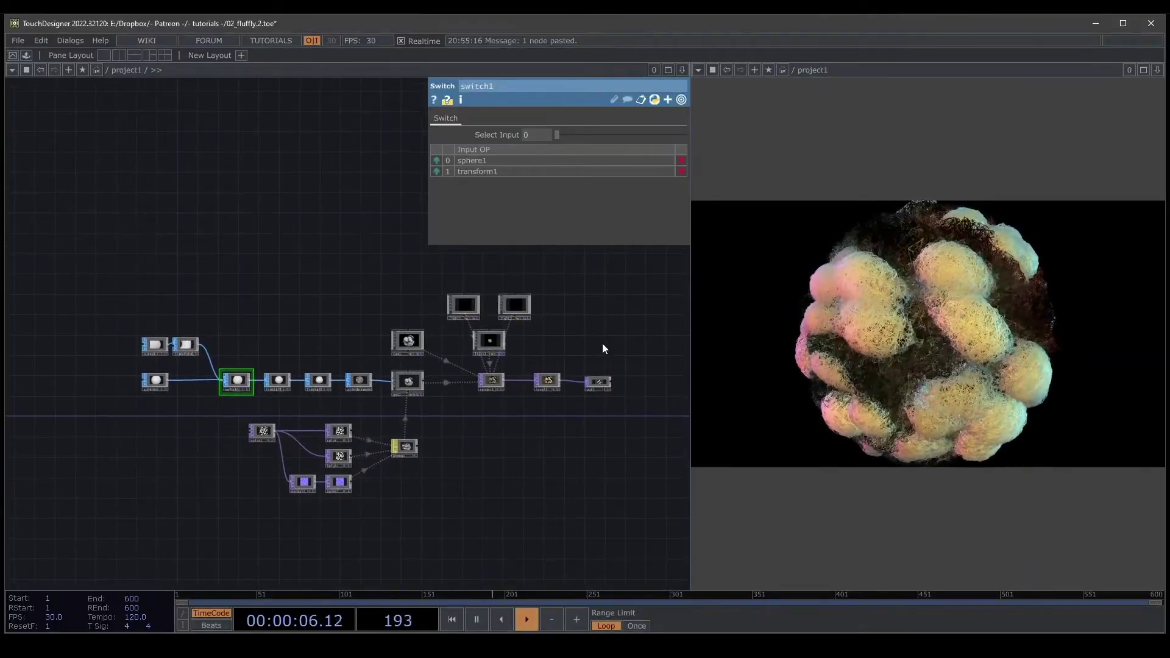